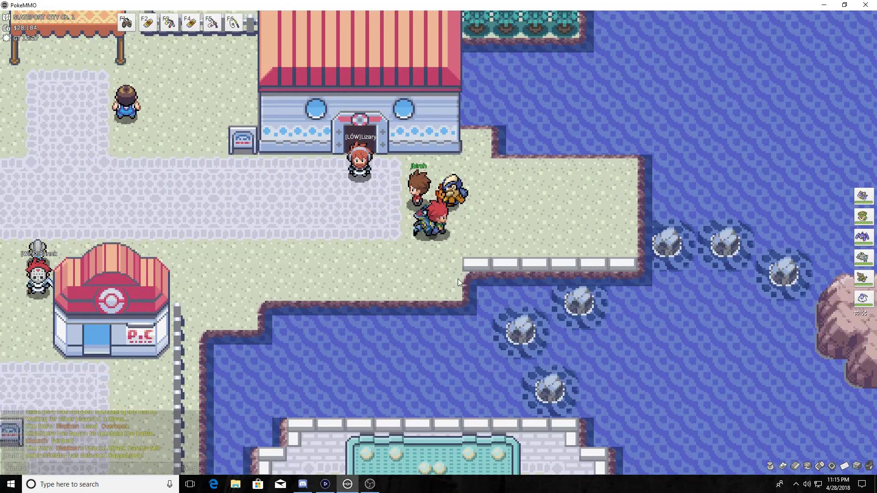
- Walk the character left along the Slateport City street after logging in
{"action": "key", "text": "Left"}
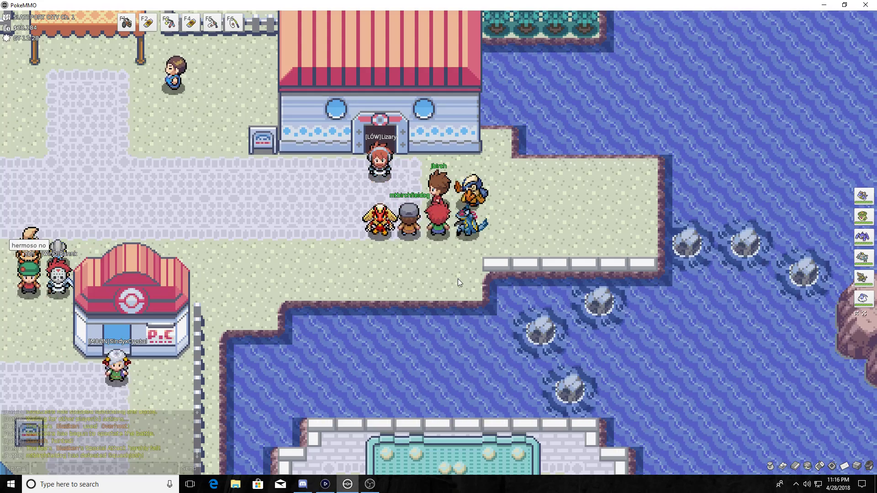
- Walk through the Slateport harbor terminal to the ferry sailor
{"action": "key", "text": "Left"}
{"action": "key", "text": "Left"}
{"action": "key", "text": "Left"}
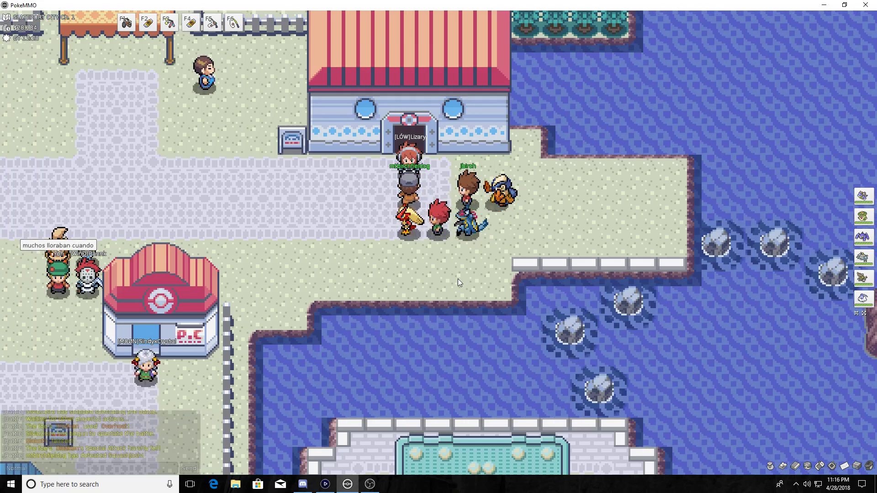
{"action": "key", "text": "Up"}
{"action": "key", "text": "Up"}
{"action": "key", "text": "Up"}
{"action": "key", "text": "Up"}
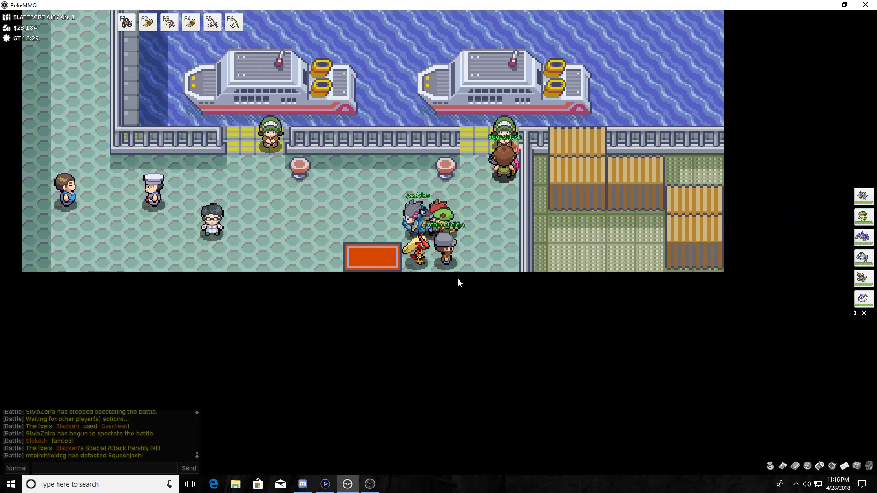
{"action": "key", "text": "Left"}
{"action": "key", "text": "Left"}
{"action": "key", "text": "Left"}
{"action": "key", "text": "Left"}
{"action": "key", "text": "Left"}
{"action": "key", "text": "Up"}
{"action": "key", "text": "Up"}
{"action": "key", "text": "Up"}
{"action": "key", "text": "Up"}
{"action": "key", "text": "Up"}
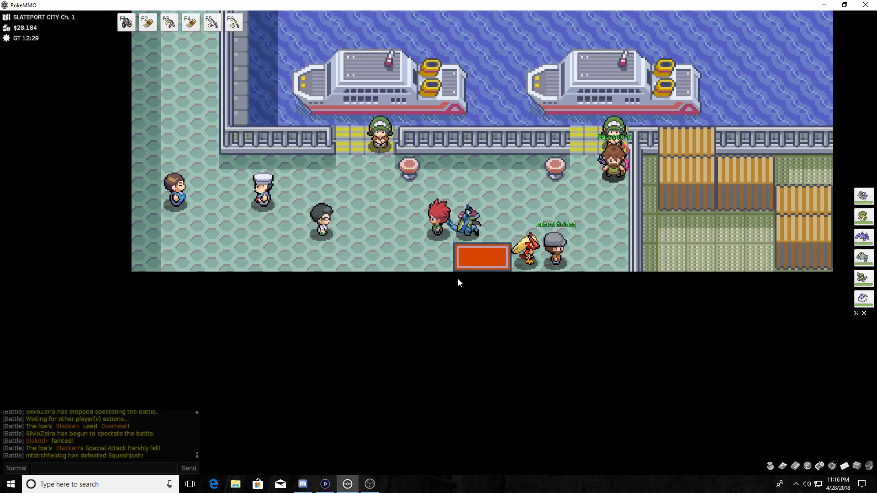
{"action": "key", "text": "Up"}
{"action": "key", "text": "Up"}
{"action": "key", "text": "Up"}
{"action": "key", "text": "Up"}
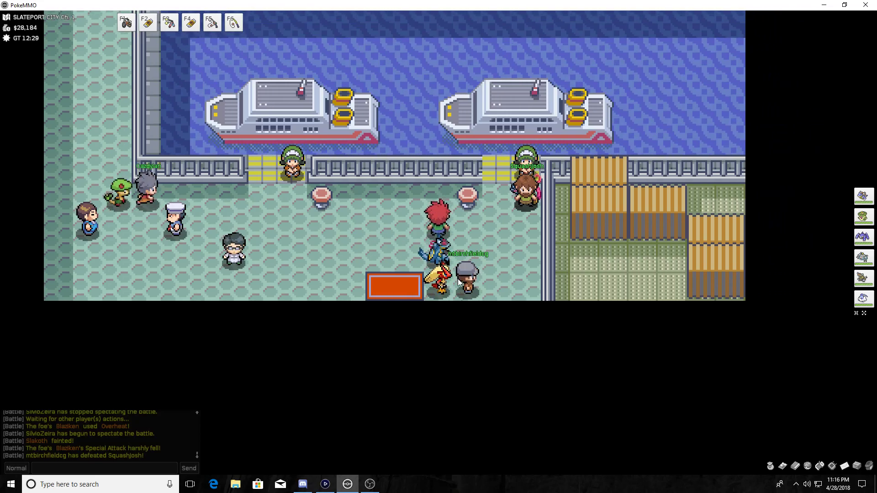
{"action": "key", "text": "Left"}
{"action": "key", "text": "Left"}
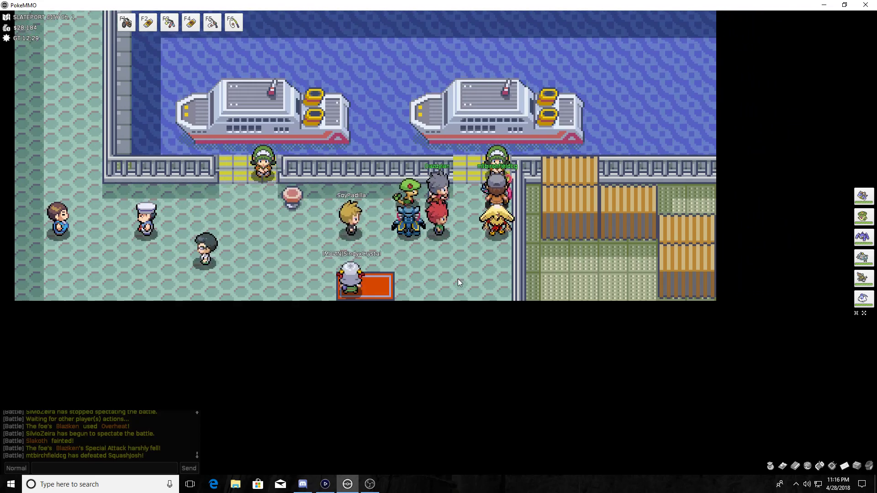
{"action": "key", "text": "Up"}
{"action": "key", "text": "Up"}
{"action": "key", "text": "Up"}
{"action": "key", "text": "Up"}
{"action": "key", "text": "Up"}
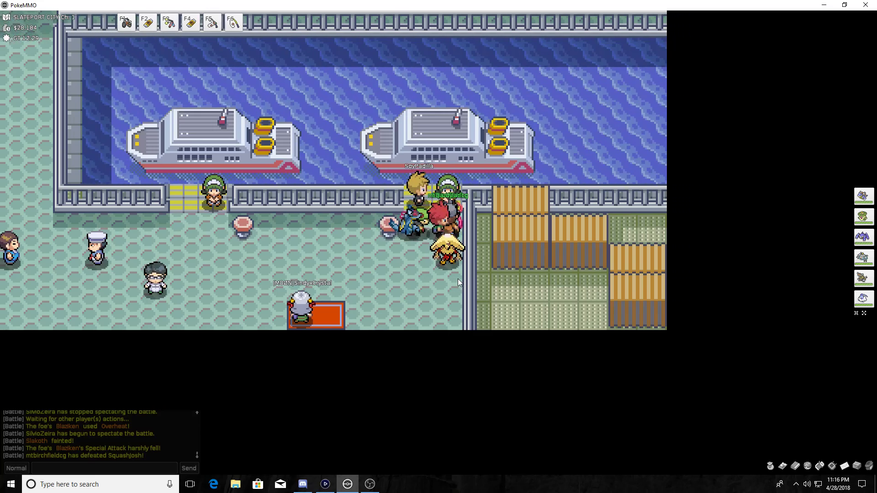
{"action": "key", "text": "Right"}
- Ask the sailor for the Unova ferry and agree to send Pokémon to the PC
{"action": "key", "text": "z"}
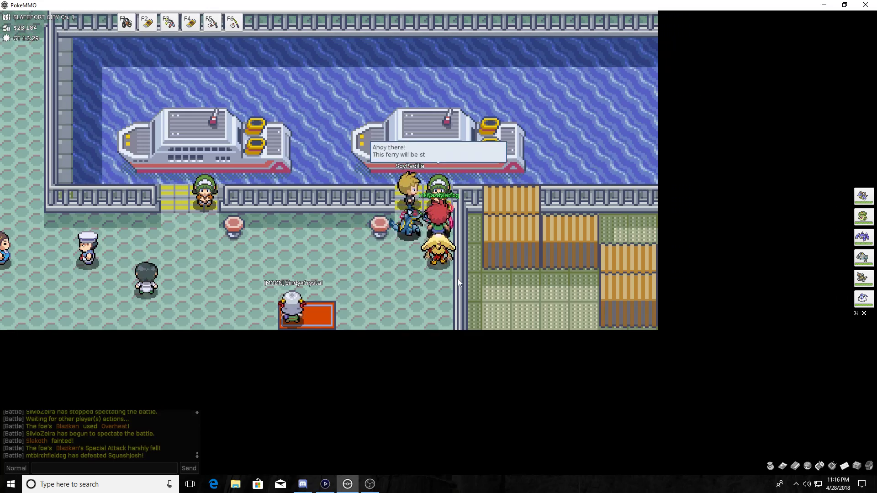
{"action": "key", "text": "z"}
{"action": "key", "text": "z"}
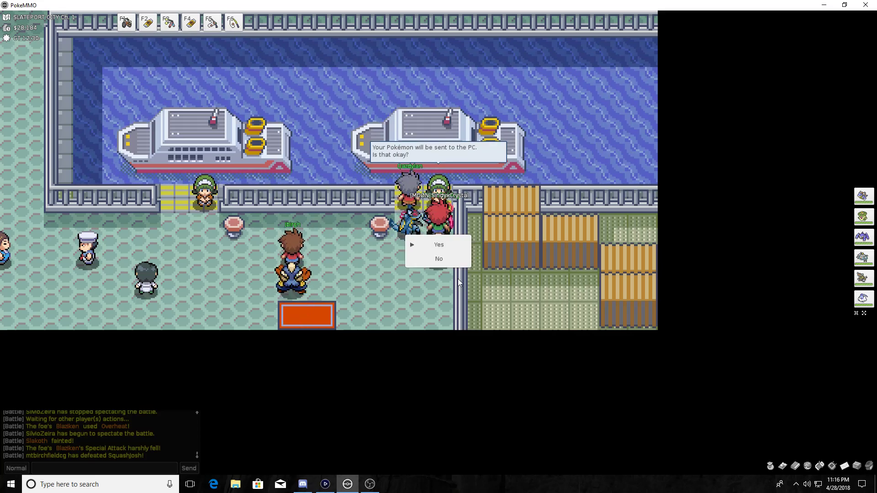
{"action": "key", "text": "z"}
{"action": "key", "text": "z"}
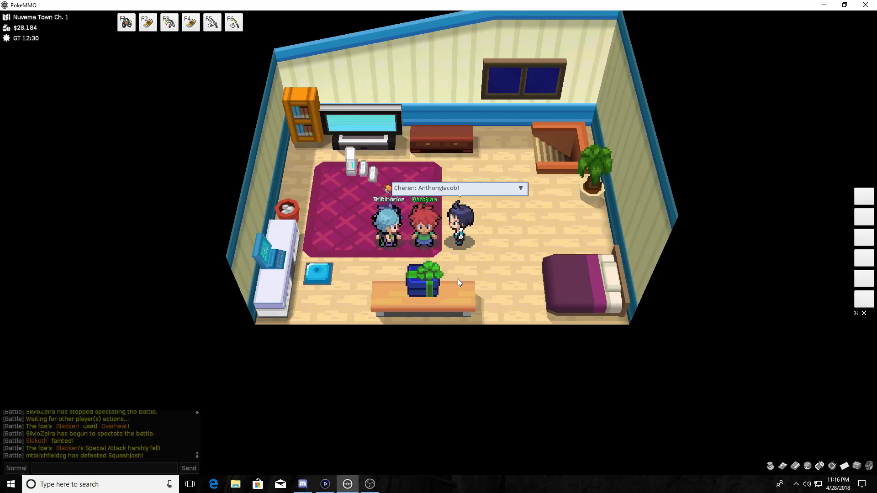
- Advance Cheren's and Bianca's opening dialogue in the Nuvema Town house
{"action": "key", "text": "z"}
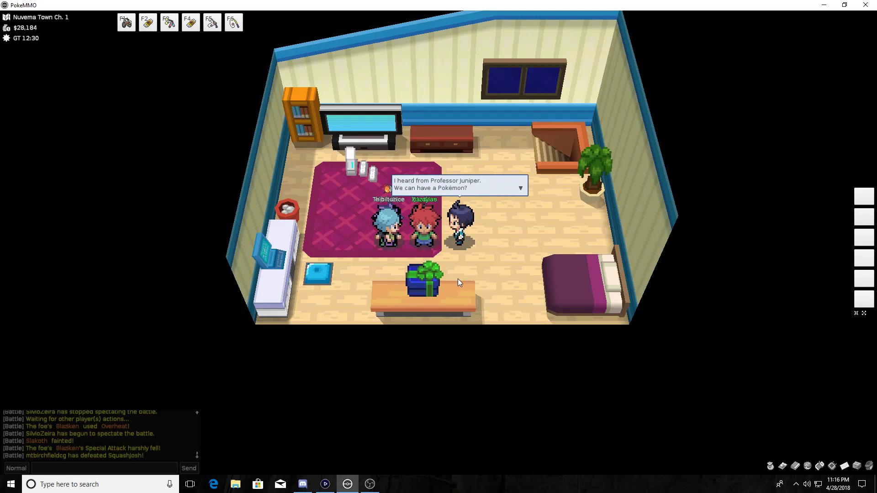
{"action": "key", "text": "z"}
{"action": "key", "text": "z"}
{"action": "key", "text": "z"}
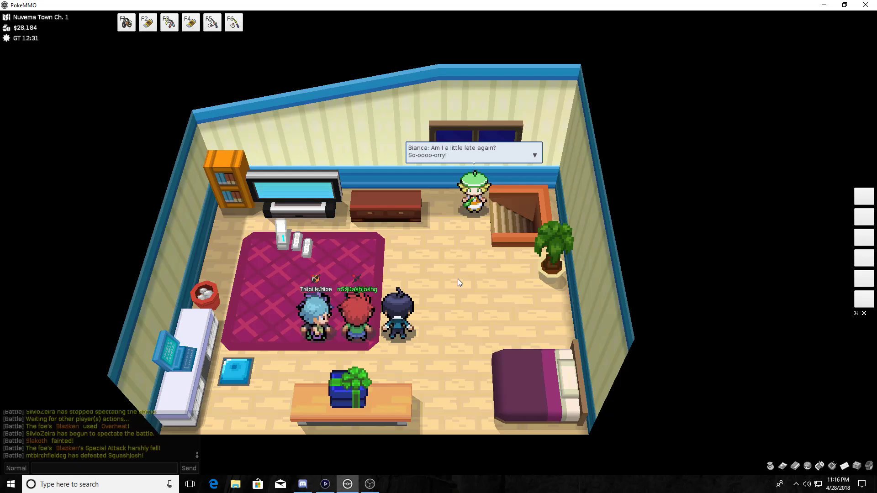
{"action": "key", "text": "z"}
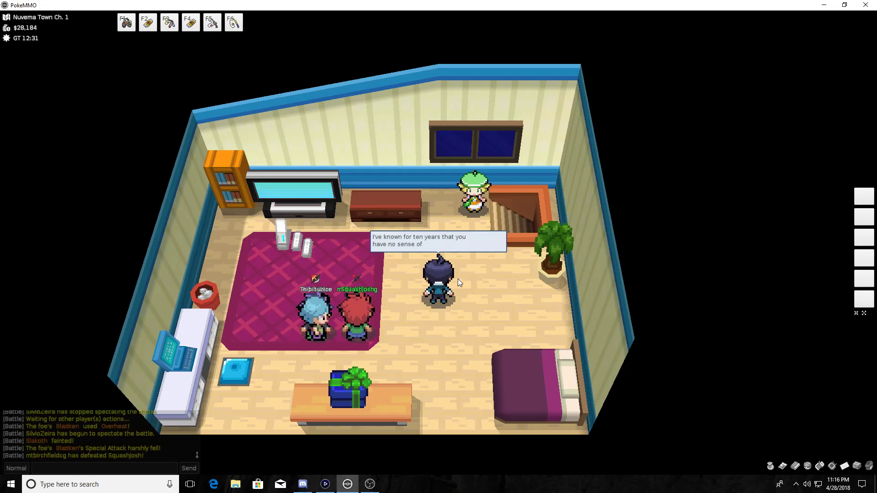
{"action": "key", "text": "z"}
{"action": "key", "text": "z"}
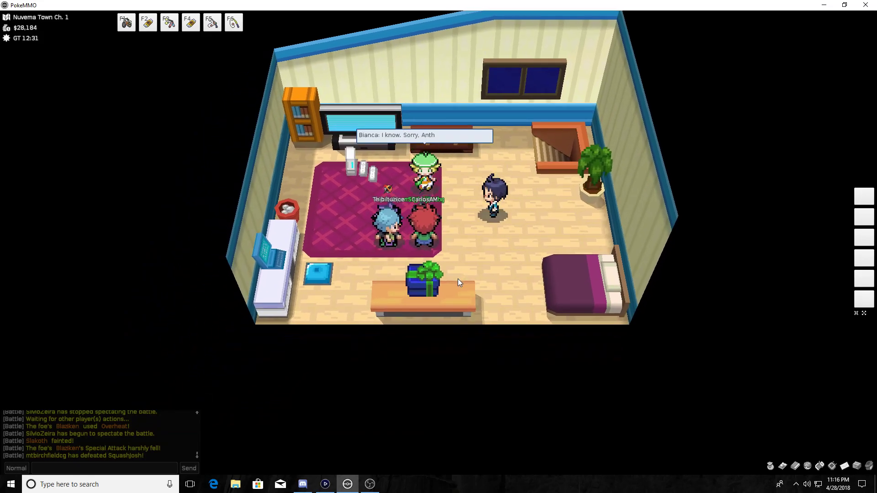
{"action": "key", "text": "z"}
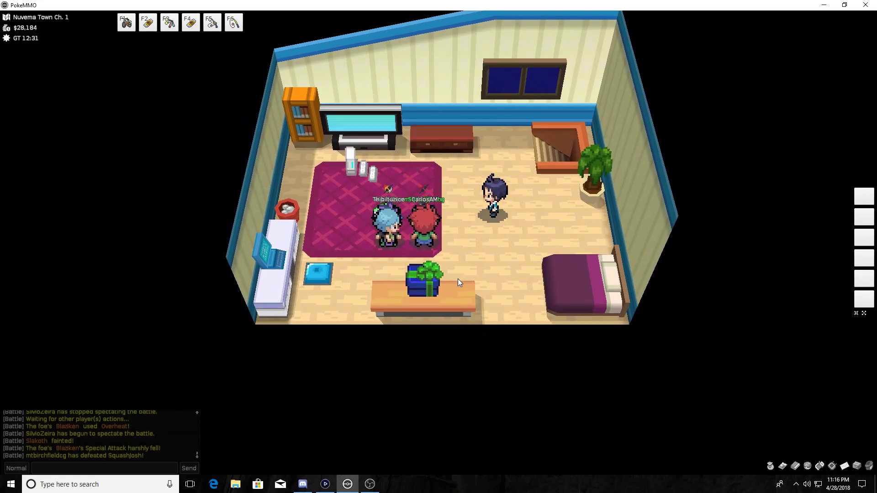
- Finish the conversation about the gift box and walk over to it
{"action": "key", "text": "z"}
{"action": "key", "text": "z"}
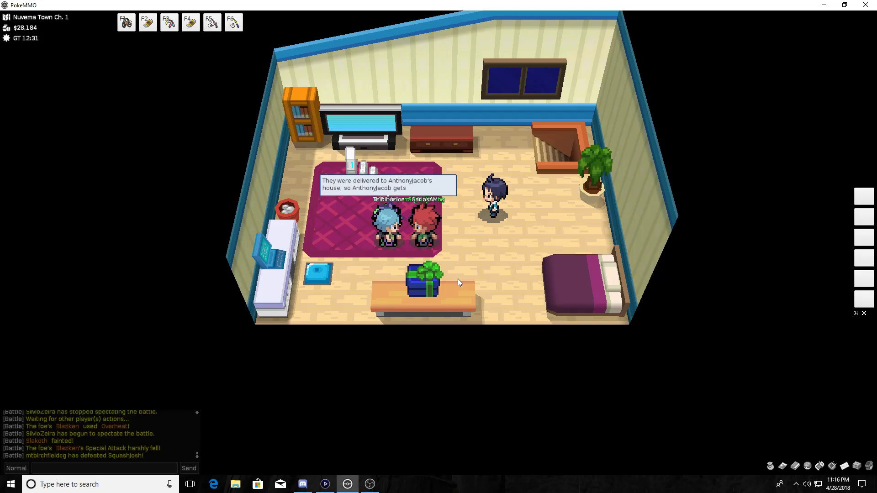
{"action": "key", "text": "z"}
{"action": "key", "text": "z"}
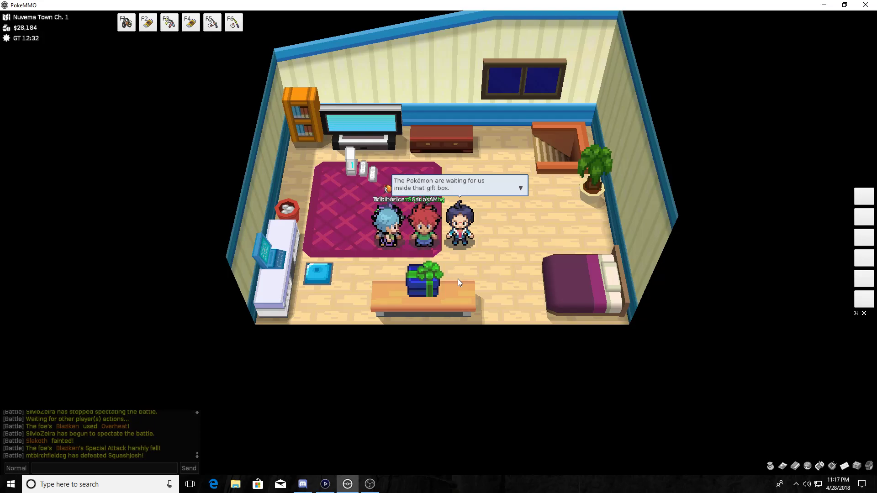
{"action": "key", "text": "z"}
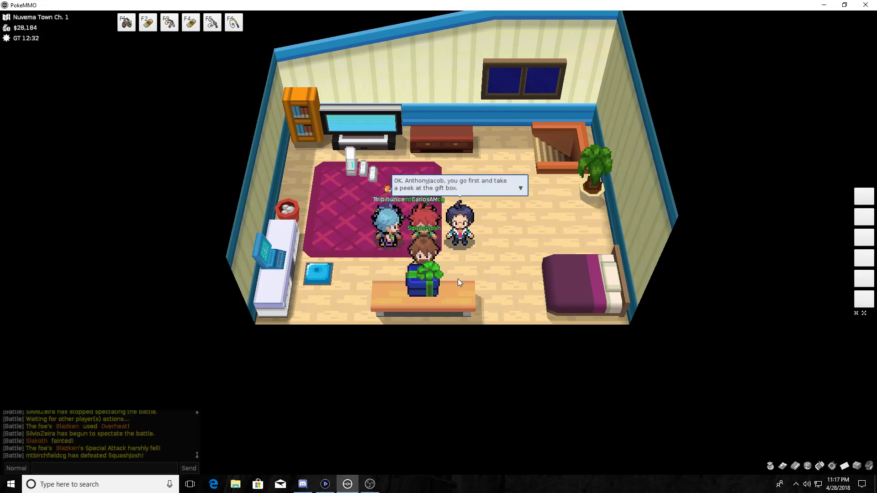
{"action": "key", "text": "z"}
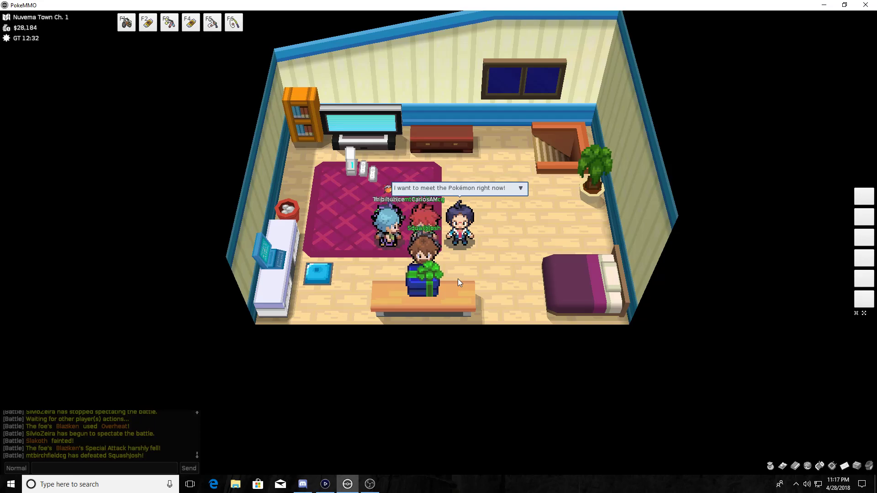
{"action": "key", "text": "z"}
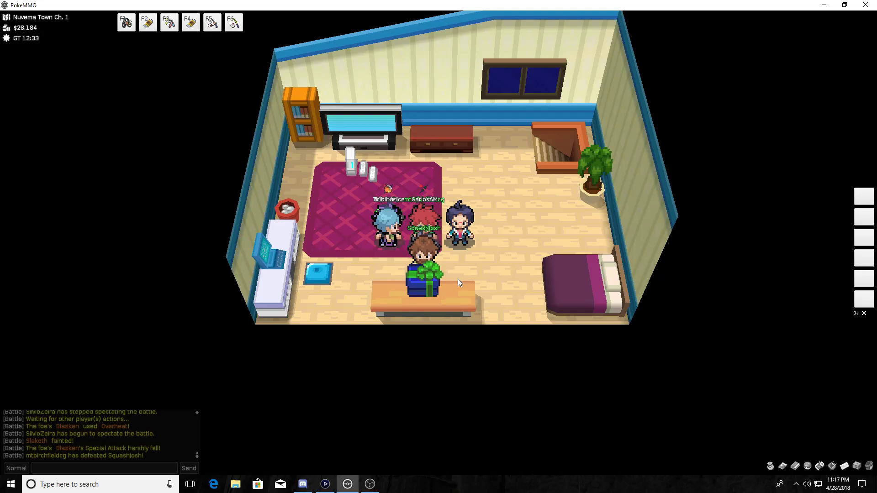
{"action": "key", "text": "Left"}
{"action": "key", "text": "Down"}
{"action": "key", "text": "Down"}
- Open the gift box and compare Snivy, Tepig and Oshawott
{"action": "key", "text": "z"}
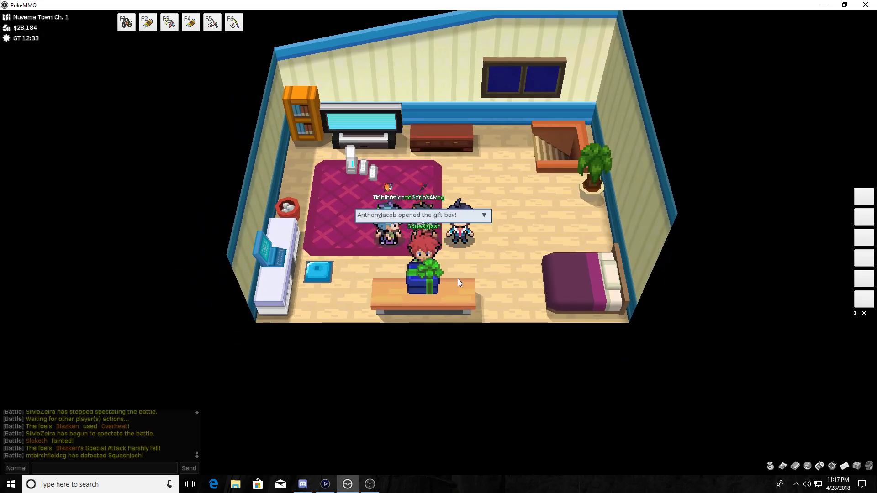
{"action": "key", "text": "z"}
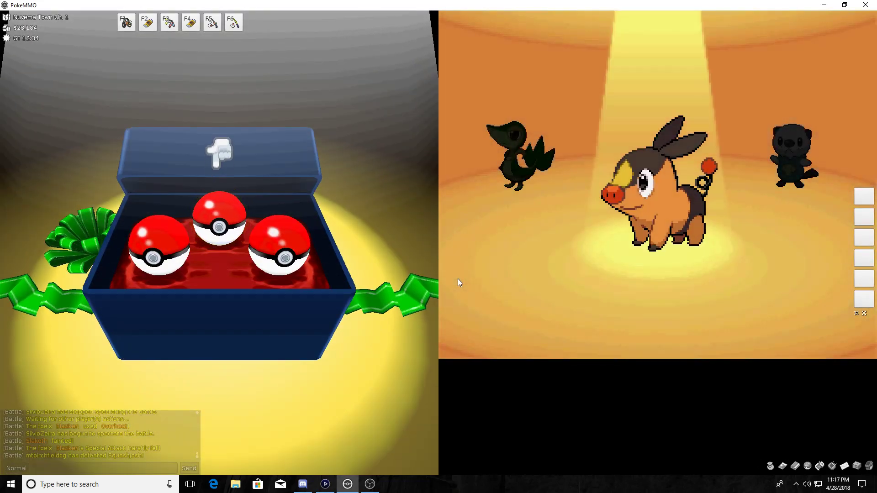
{"action": "key", "text": "Right"}
{"action": "key", "text": "Left"}
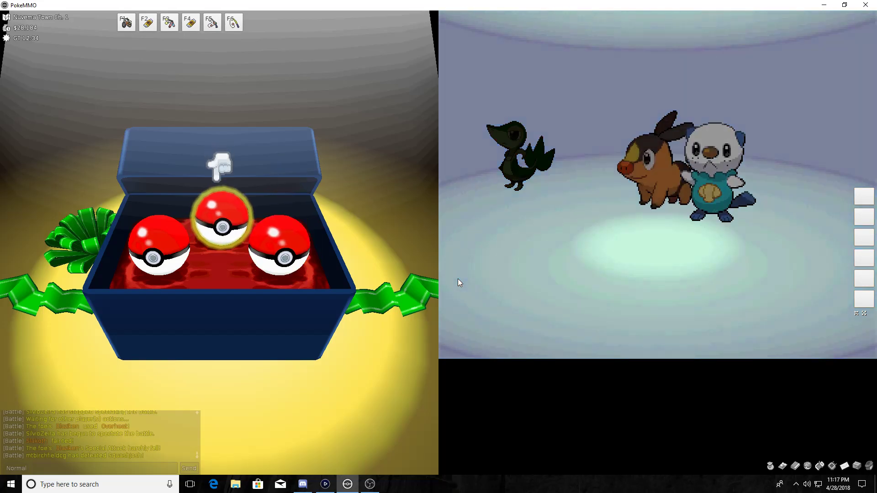
{"action": "key", "text": "Left"}
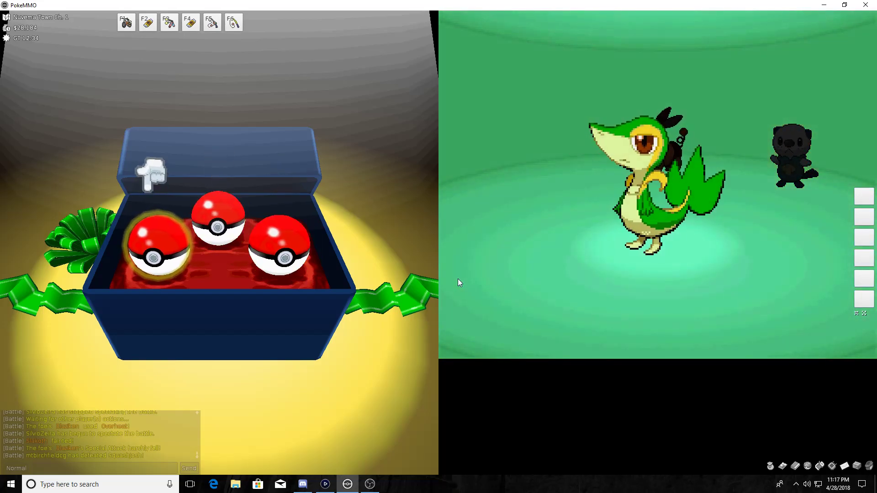
{"action": "key", "text": "Right"}
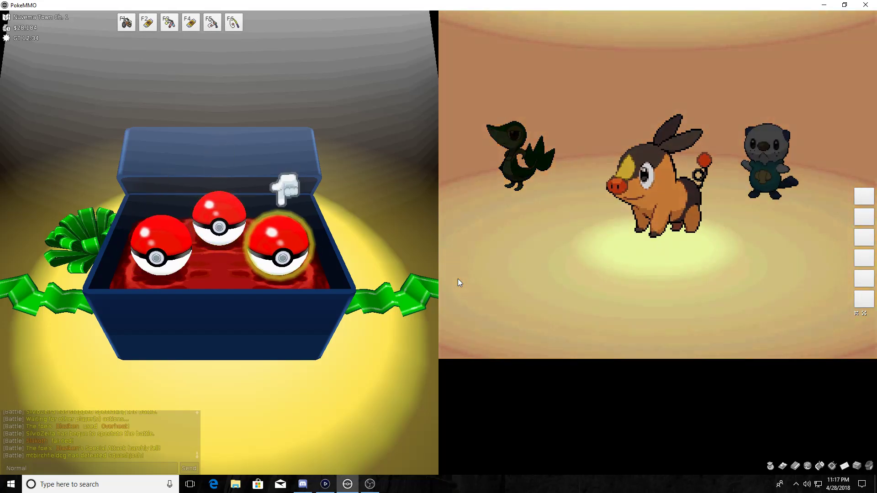
{"action": "key", "text": "Right"}
- Cycle through the three starters again and choose Oshawott
{"action": "key", "text": "Left"}
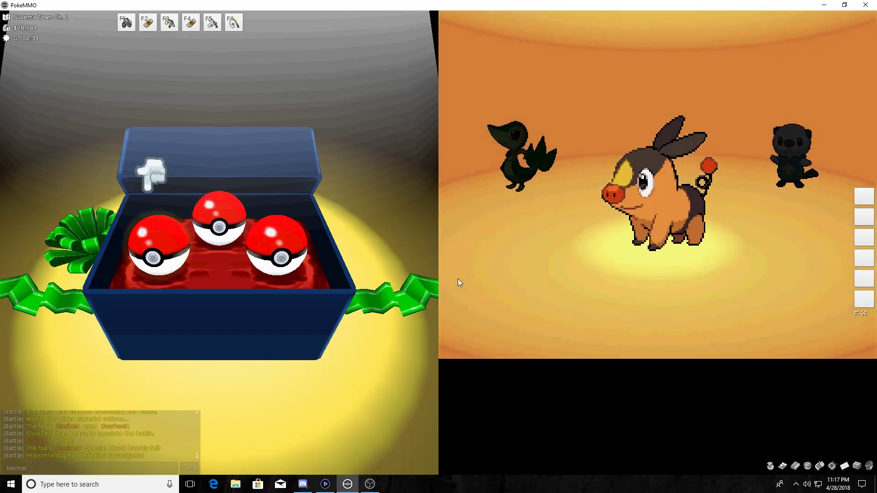
{"action": "key", "text": "Left"}
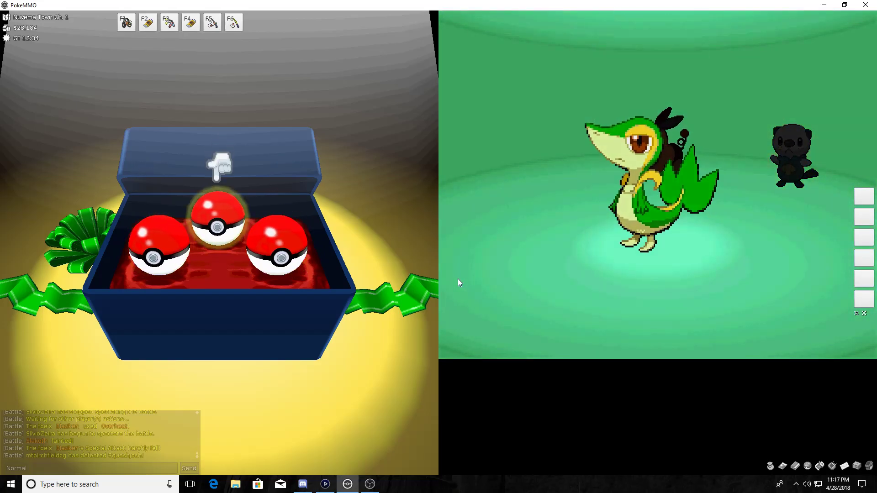
{"action": "key", "text": "Right"}
{"action": "key", "text": "Right"}
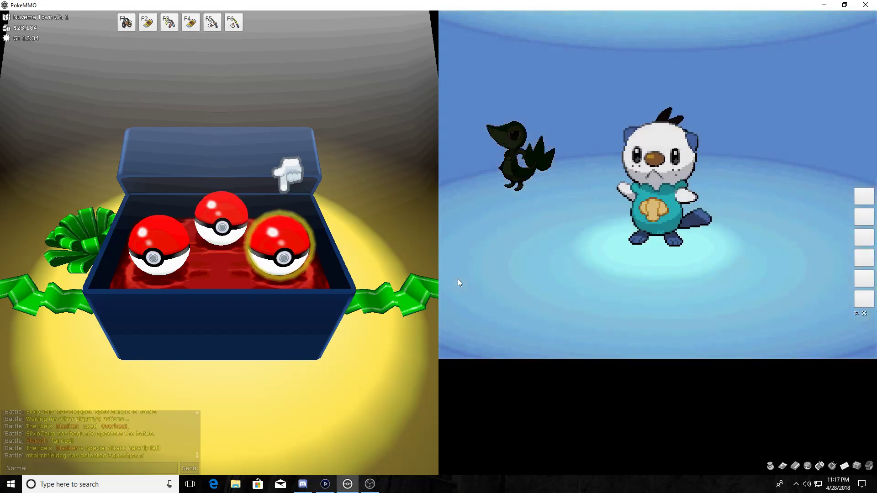
{"action": "key", "text": "Left"}
{"action": "key", "text": "Left"}
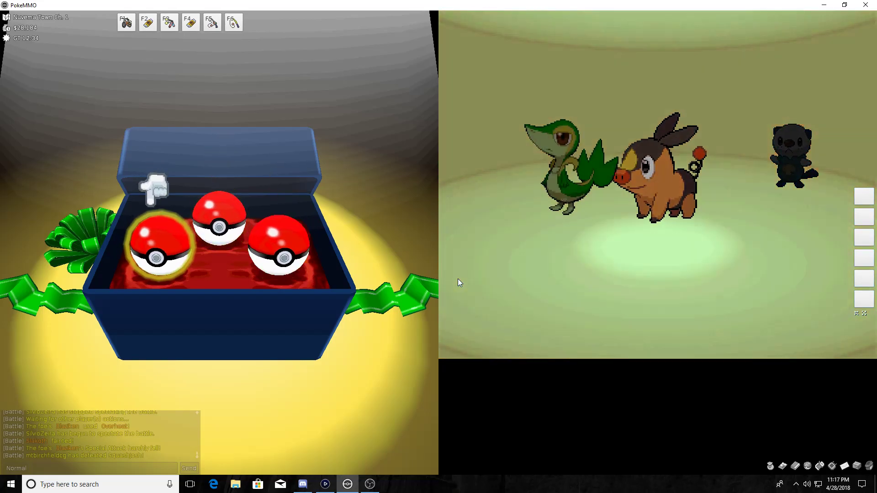
{"action": "key", "text": "Right"}
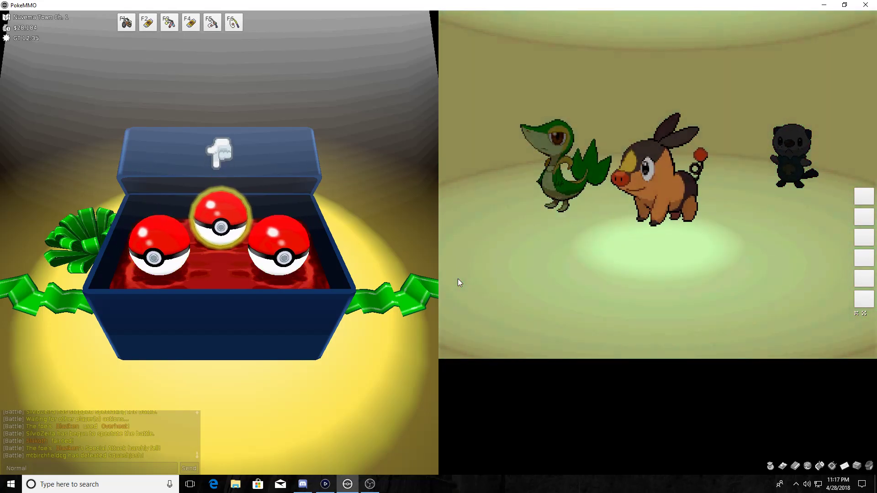
{"action": "key", "text": "Right"}
{"action": "key", "text": "Return"}
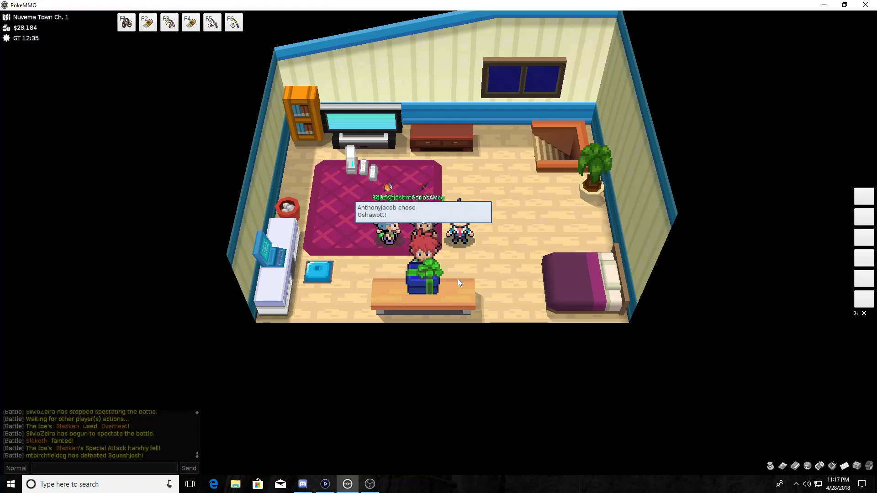
- Advance past the starter announcement and Bianca's and Cheren's lines until the Tepig battle starts
{"action": "key", "text": "Return"}
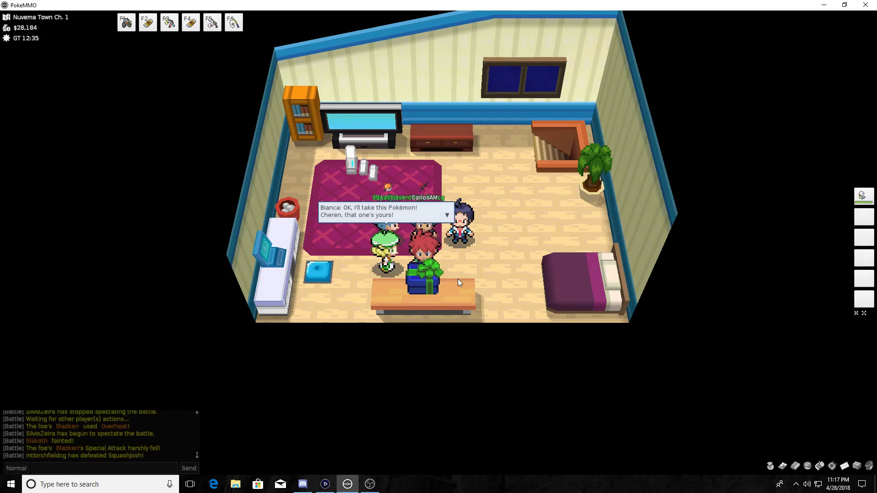
{"action": "key", "text": "Return"}
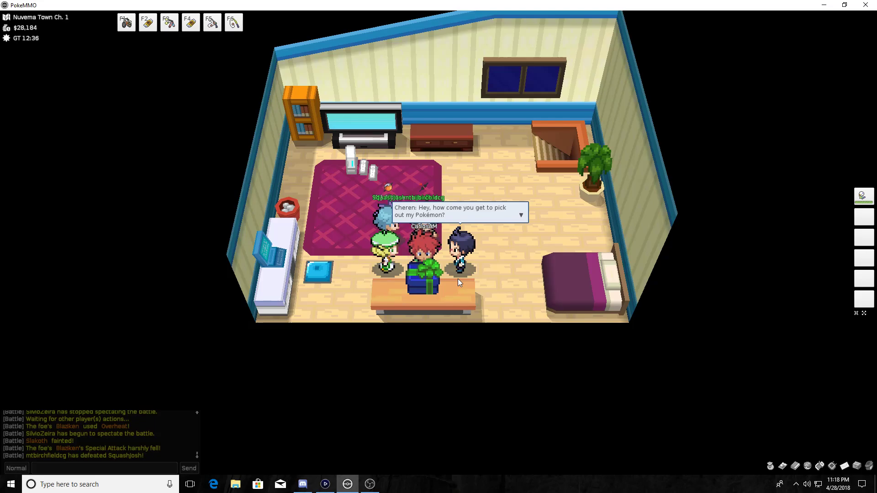
{"action": "key", "text": "Return"}
{"action": "key", "text": "Return"}
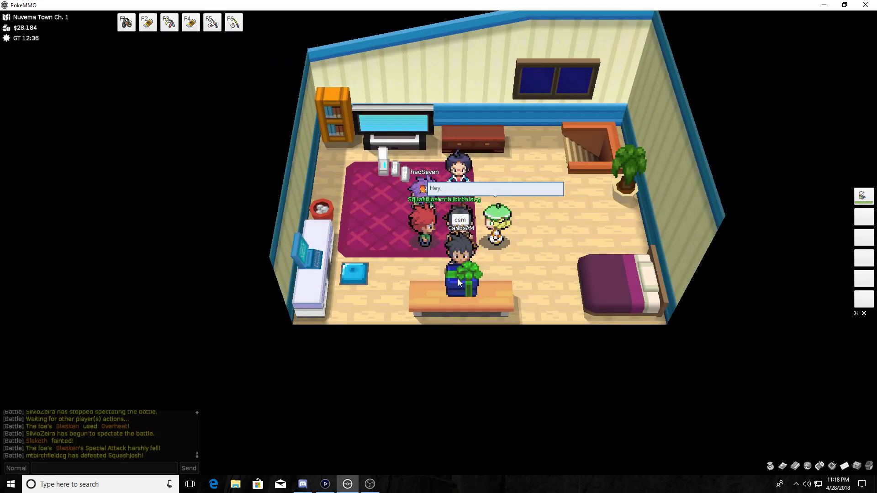
{"action": "key", "text": "Return"}
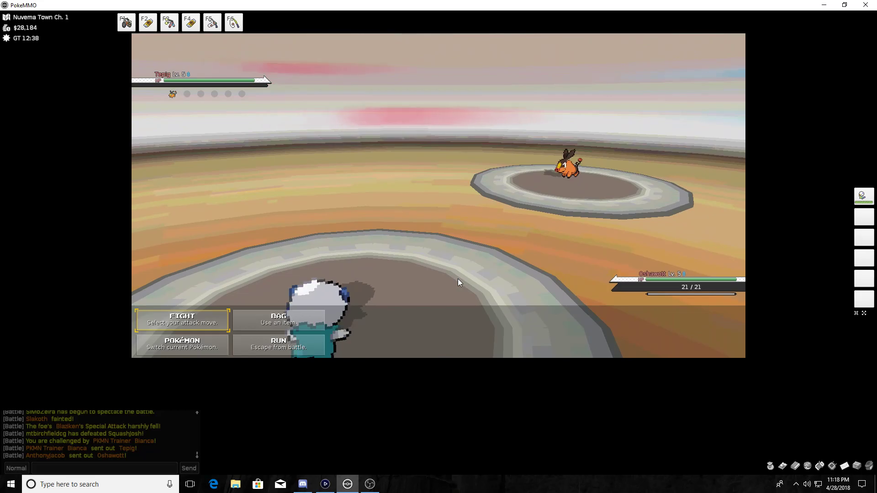
- Tackle Bianca's Tepig five turns until Oshawott faints, then dismiss the defeat messages
{"action": "key", "text": "z"}
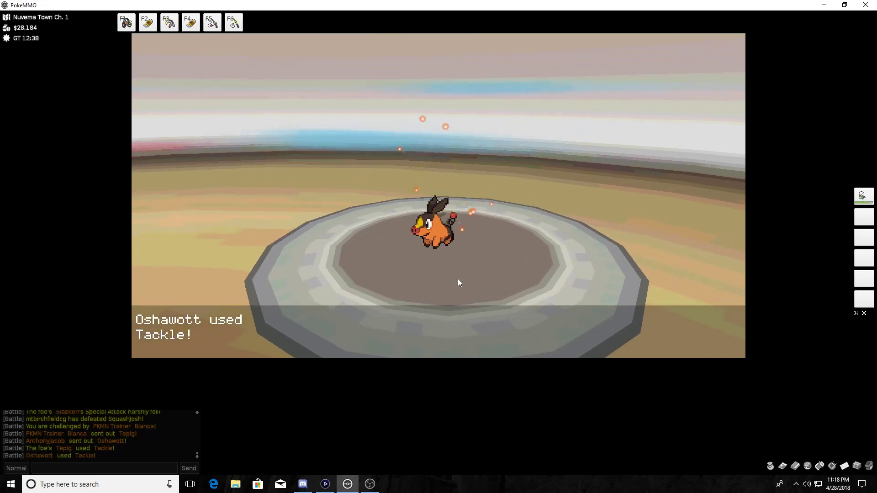
{"action": "key", "text": "z"}
{"action": "key", "text": "z"}
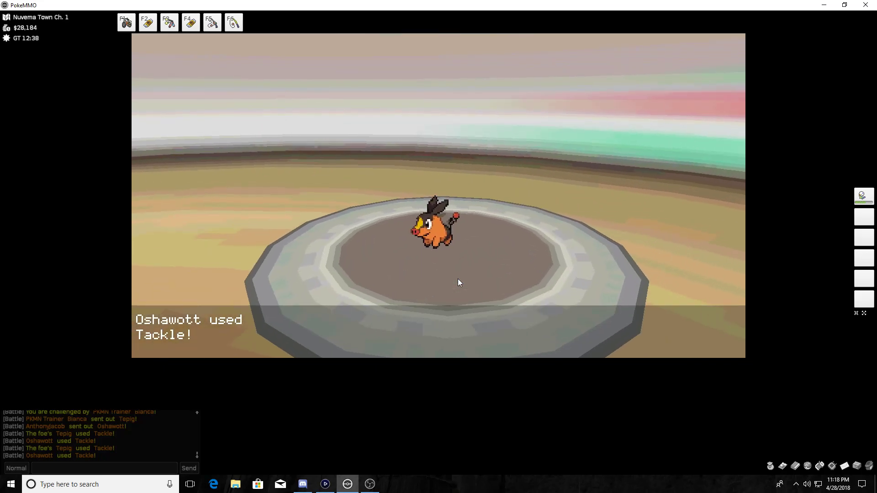
{"action": "key", "text": "z"}
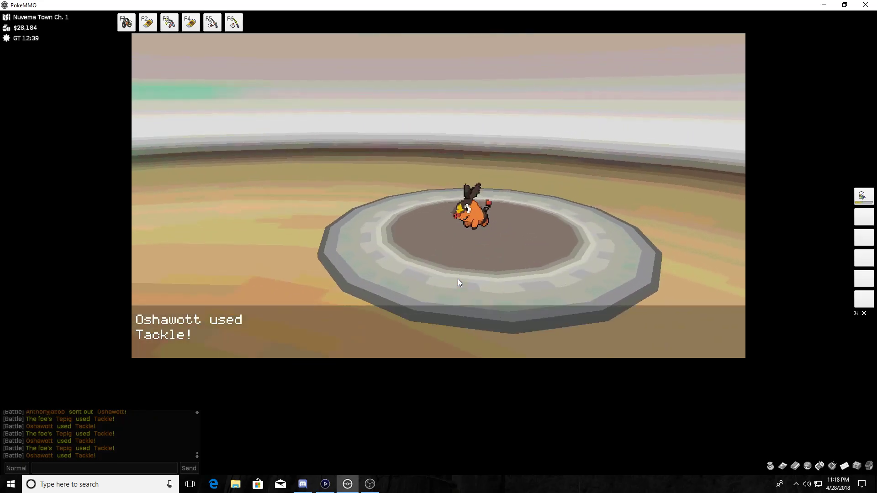
{"action": "key", "text": "z"}
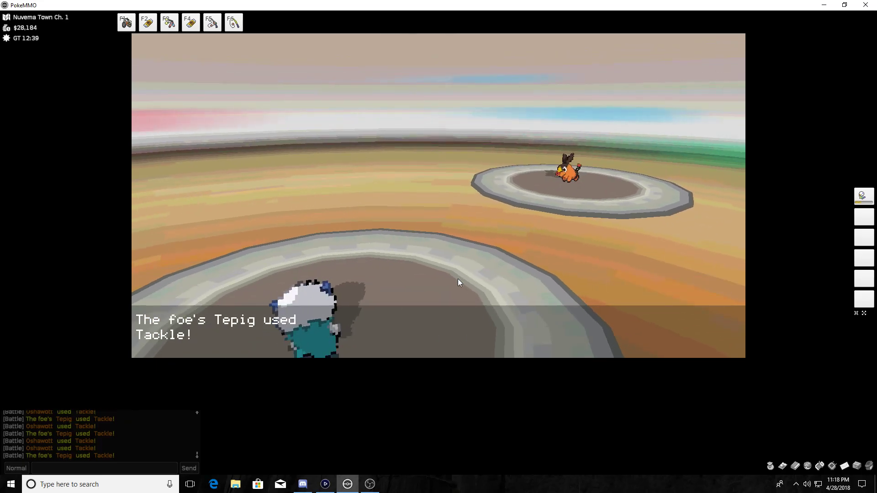
{"action": "key", "text": "z"}
{"action": "key", "text": "z"}
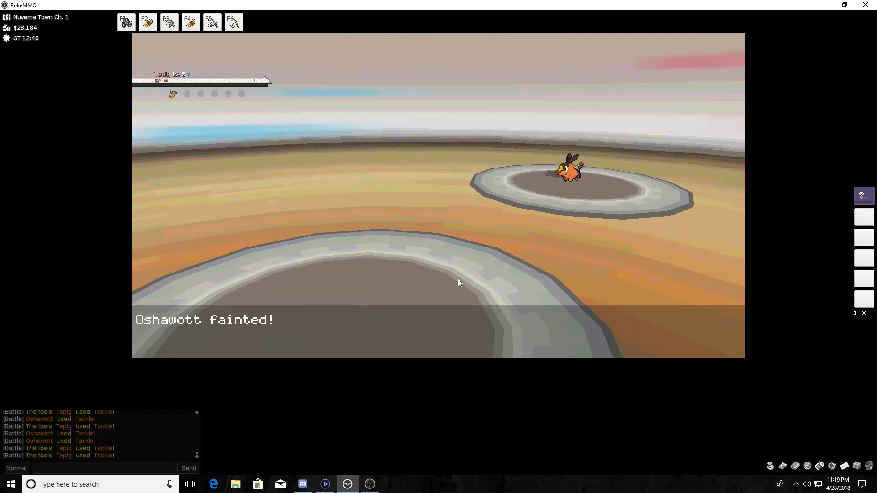
{"action": "key", "text": "z"}
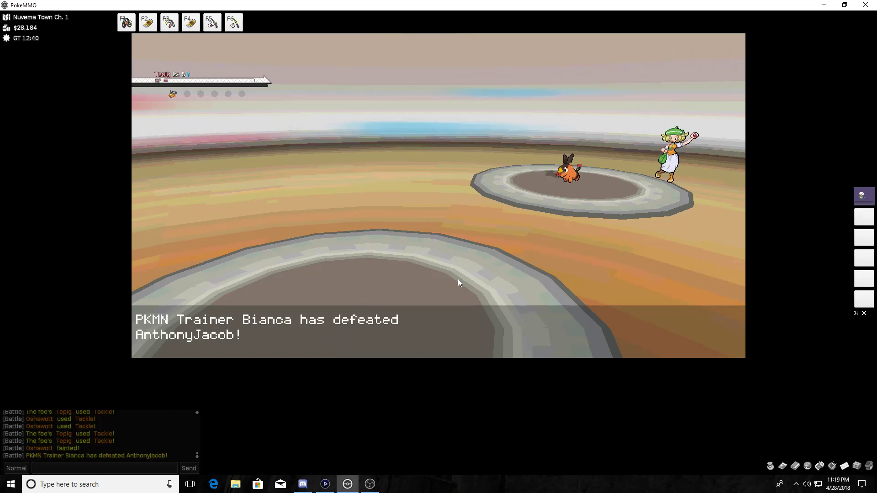
{"action": "key", "text": "z"}
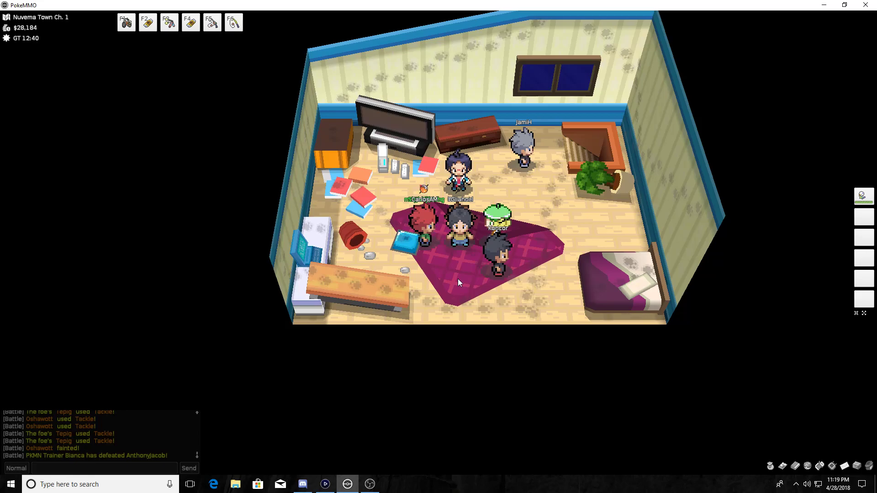
- Advance the post-battle conversation in the bedroom through the apology
{"action": "key", "text": "z"}
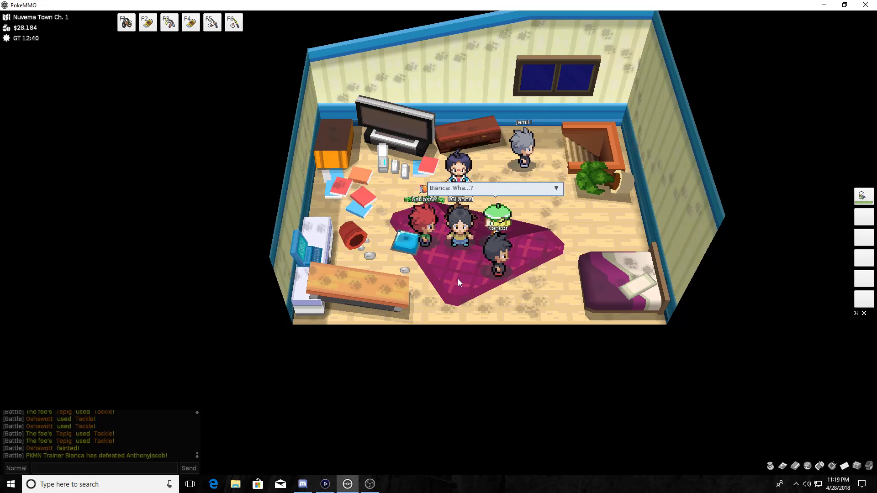
{"action": "key", "text": "z"}
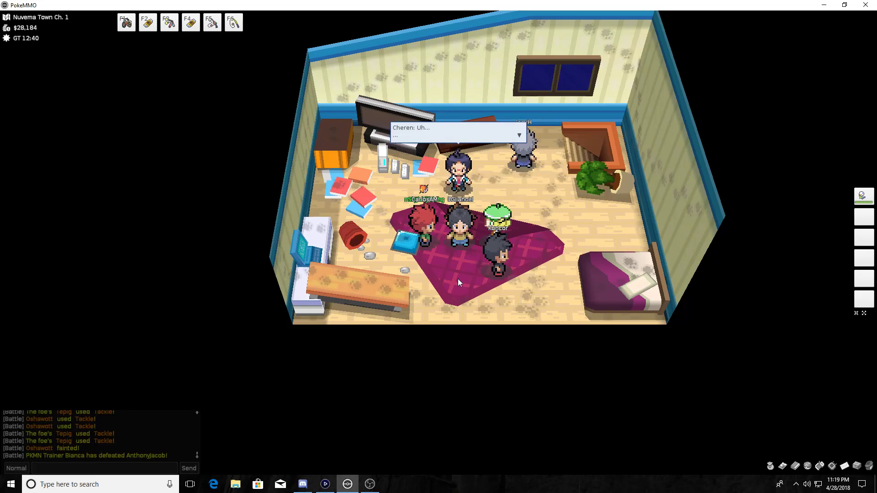
{"action": "key", "text": "z"}
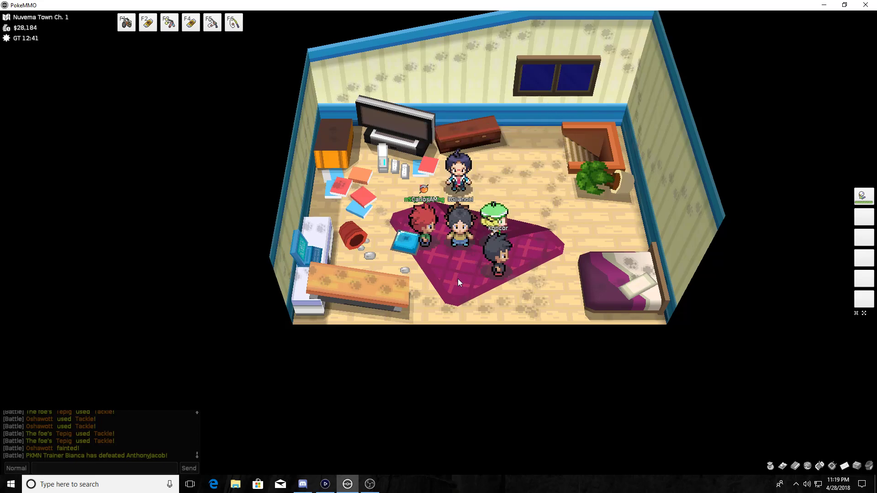
{"action": "key", "text": "z"}
{"action": "key", "text": "z"}
{"action": "key", "text": "z"}
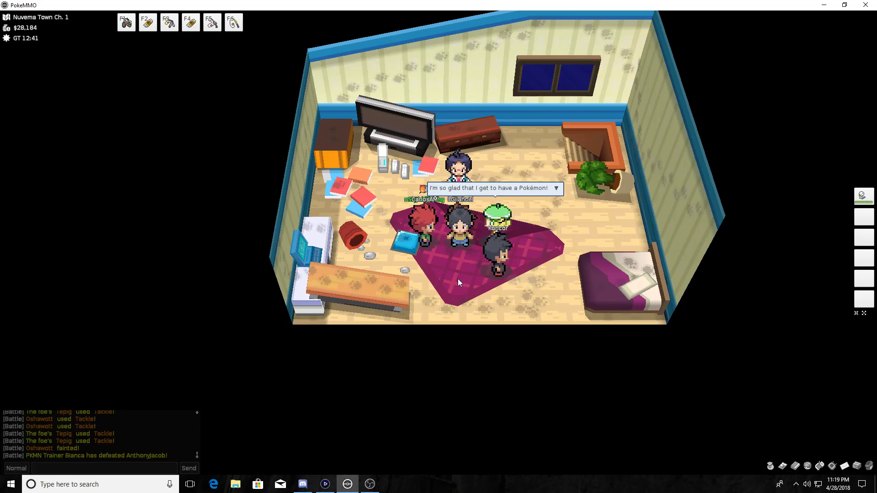
{"action": "key", "text": "z"}
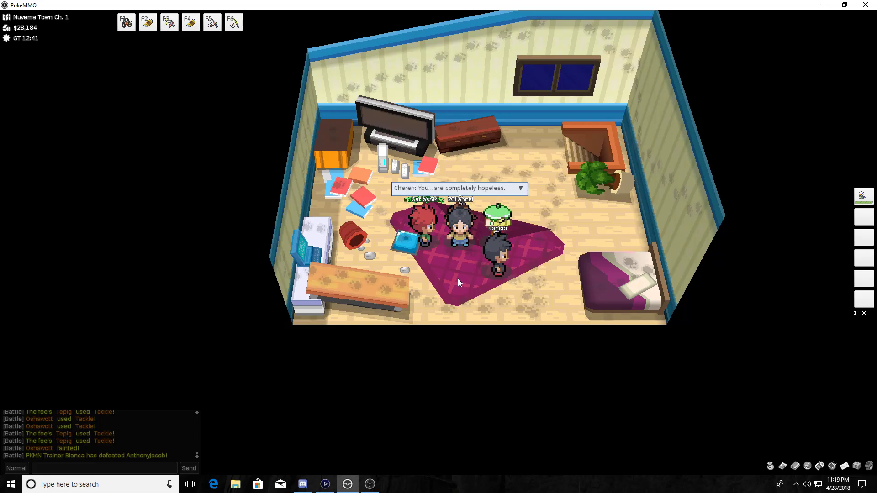
- Continue past Cheren healing the Pokémon until he steps onto the rug
{"action": "key", "text": "z"}
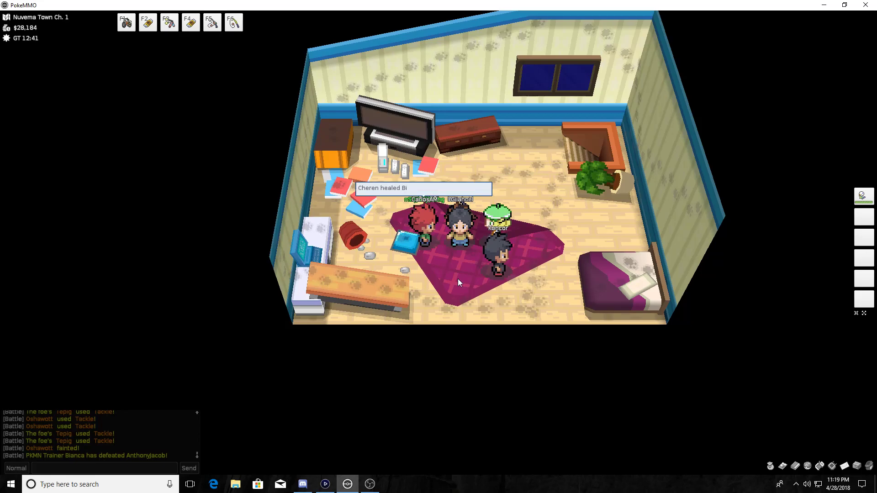
{"action": "key", "text": "z"}
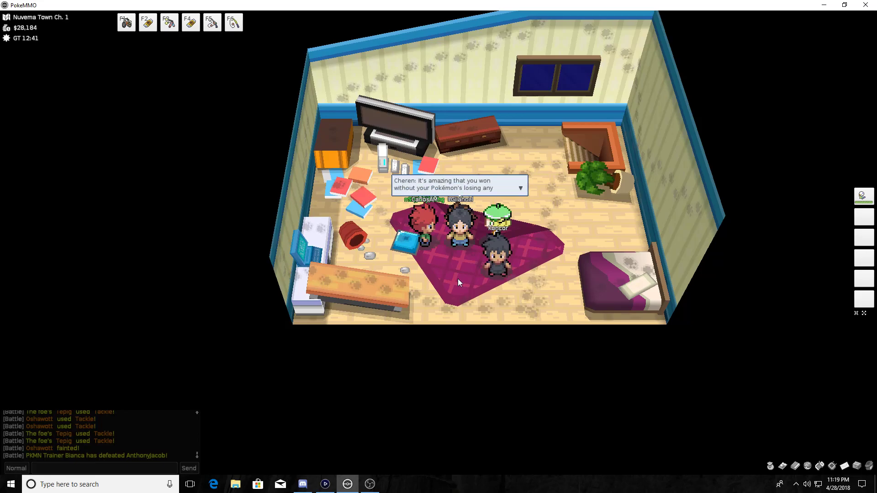
{"action": "key", "text": "z"}
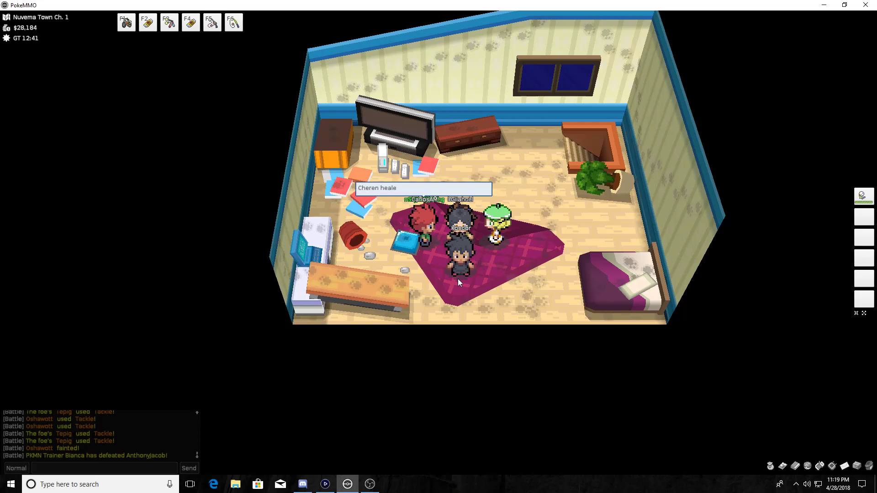
{"action": "key", "text": "z"}
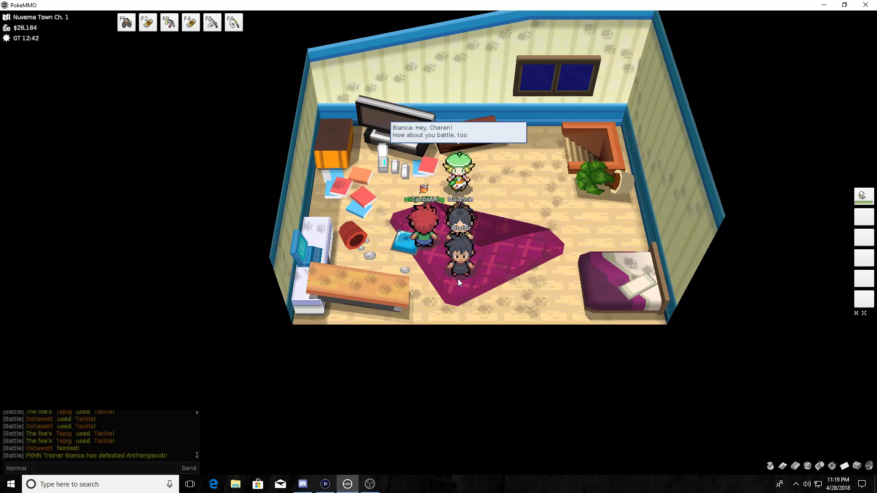
{"action": "key", "text": "z"}
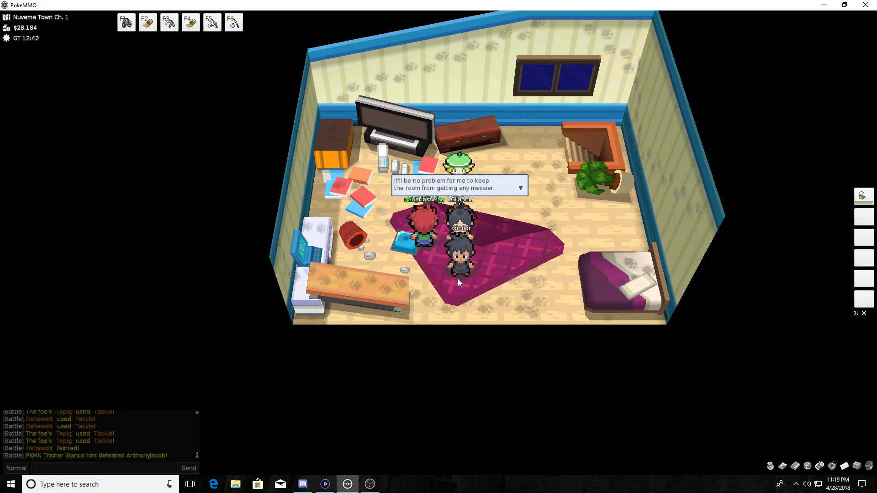
{"action": "key", "text": "z"}
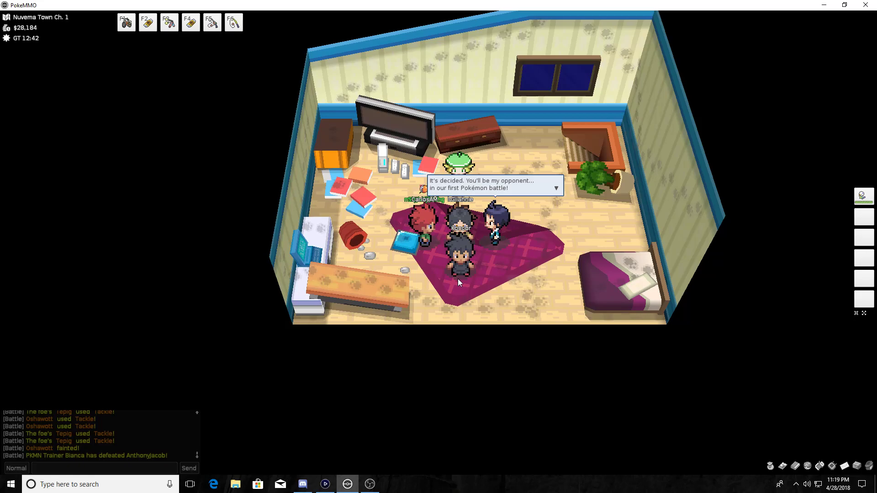
- Start the battle with Cheren and Tackle his Snivy five times until it faints
{"action": "key", "text": "z"}
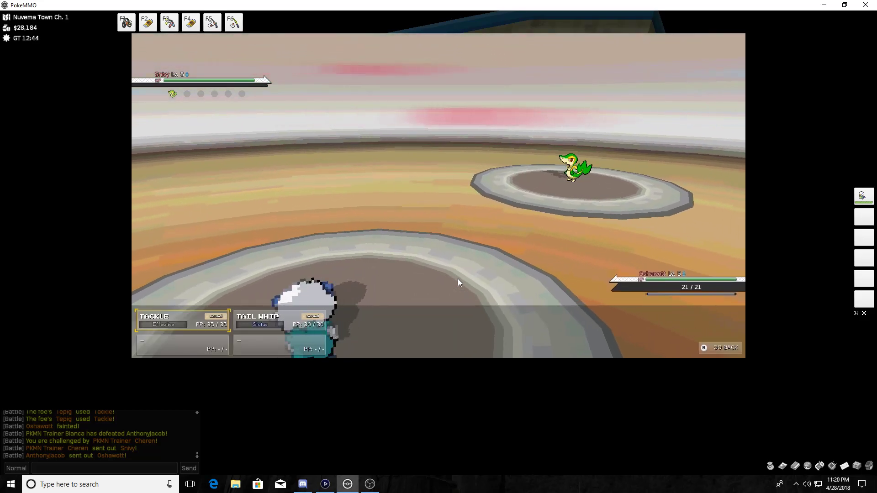
{"action": "key", "text": "z"}
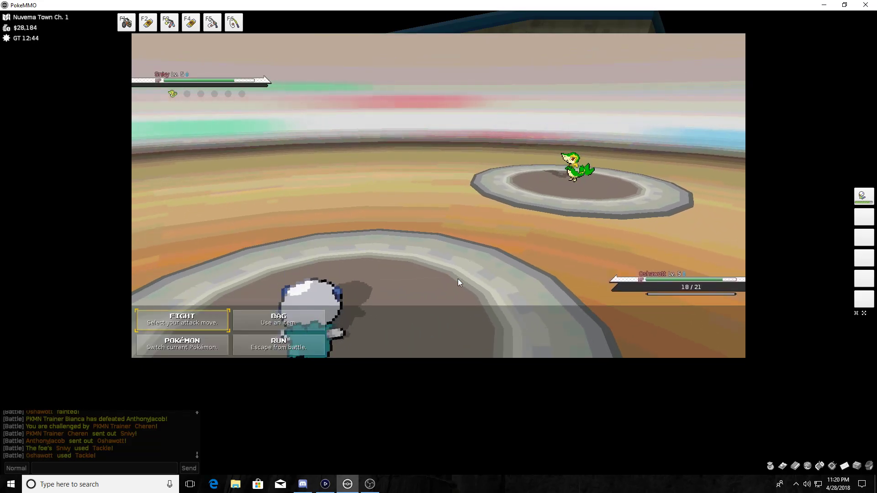
{"action": "key", "text": "z"}
{"action": "key", "text": "z"}
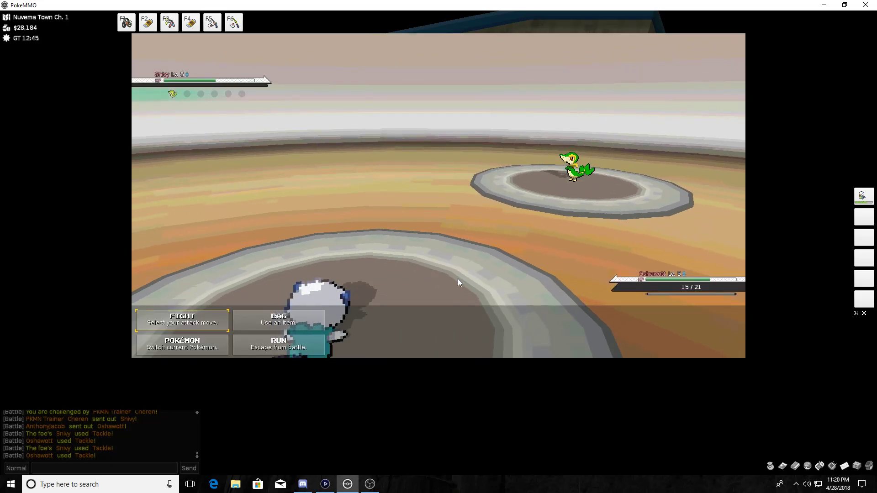
{"action": "key", "text": "z"}
{"action": "key", "text": "z"}
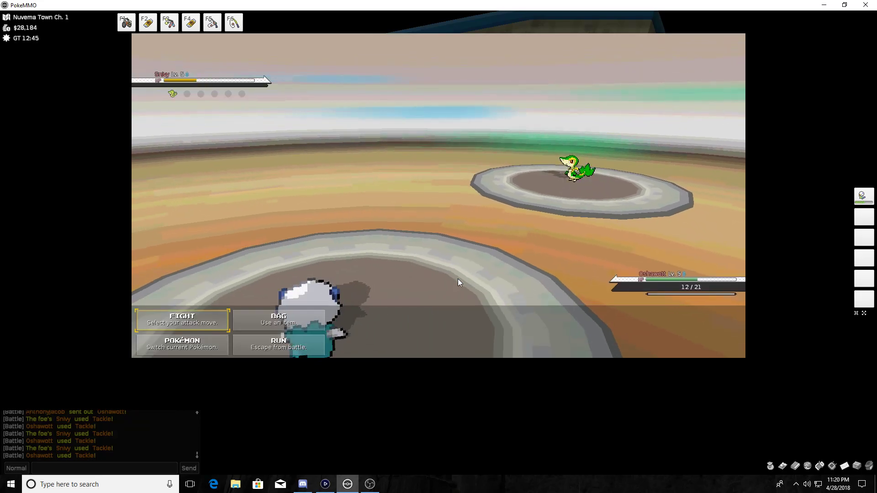
{"action": "key", "text": "z"}
{"action": "key", "text": "z"}
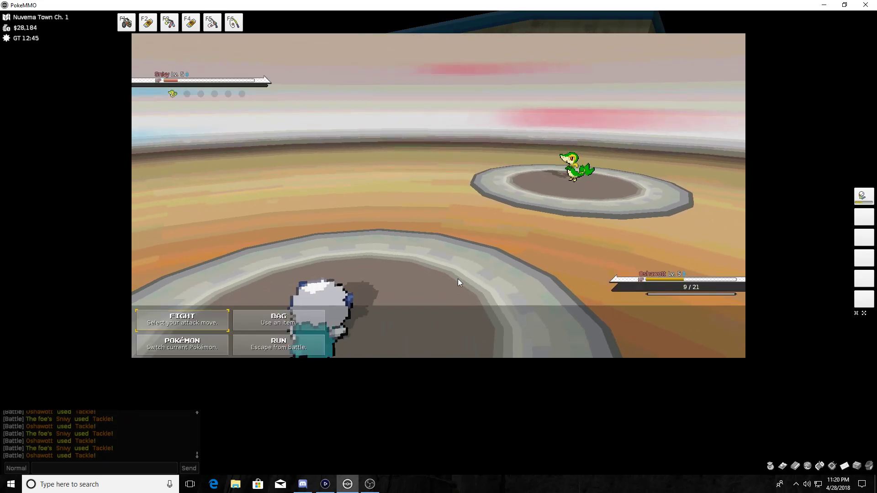
{"action": "key", "text": "z"}
{"action": "key", "text": "z"}
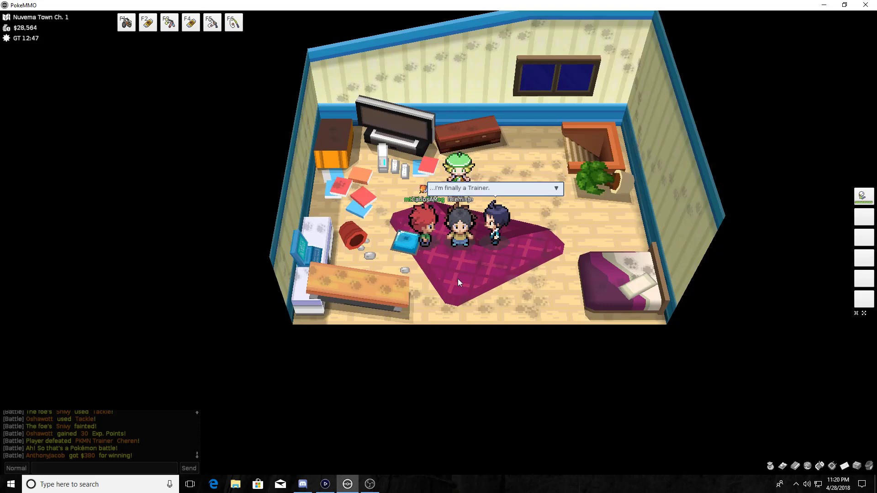
- Close Cheren's victory dialogue and walk up and right toward the stairs
{"action": "key", "text": "z"}
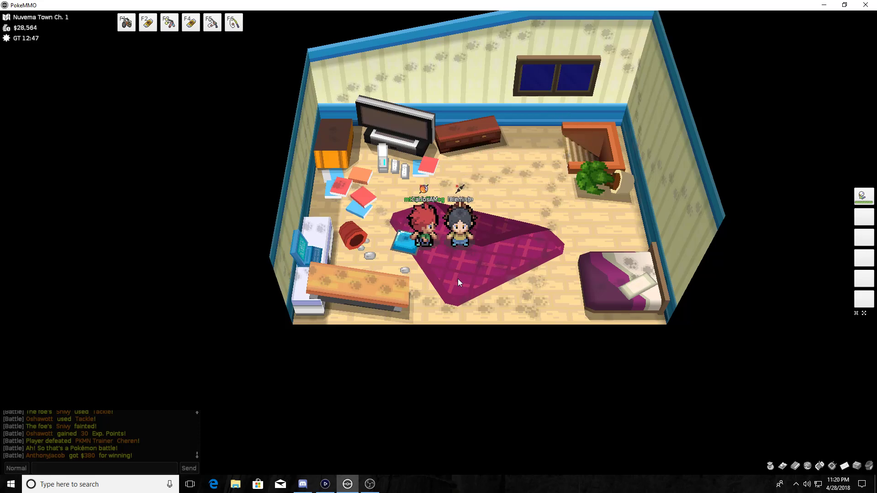
{"action": "key", "text": "Up"}
{"action": "key", "text": "Up"}
{"action": "key", "text": "Right"}
{"action": "key", "text": "Right"}
{"action": "key", "text": "Right"}
{"action": "key", "text": "Right"}
{"action": "key", "text": "Right"}
{"action": "key", "text": "Right"}
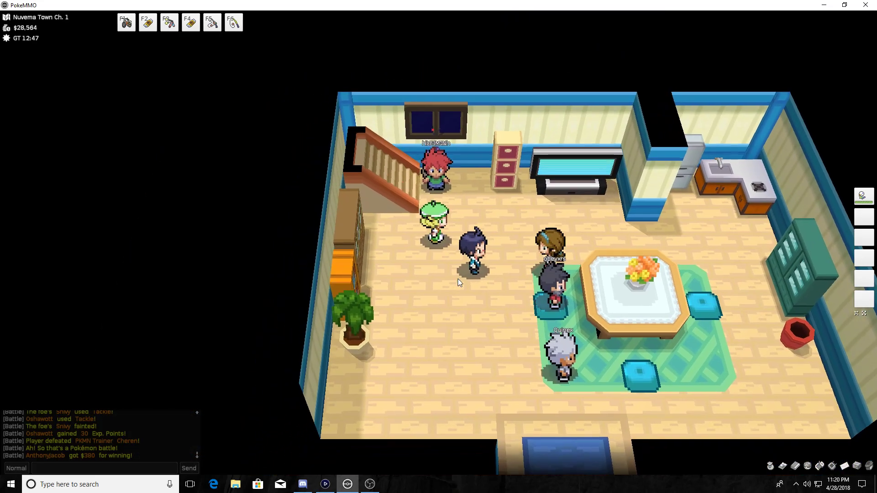
- Advance Cheren's and Bianca's farewell lines in the living room
{"action": "key", "text": "z"}
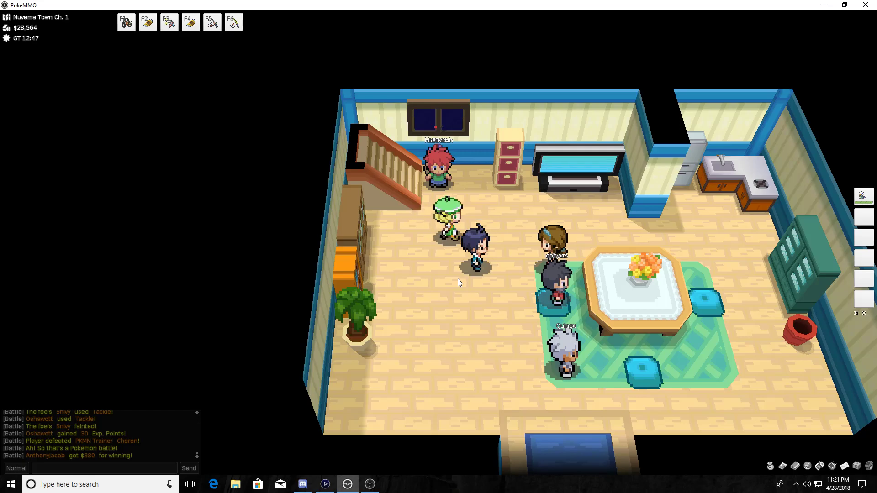
{"action": "key", "text": "z"}
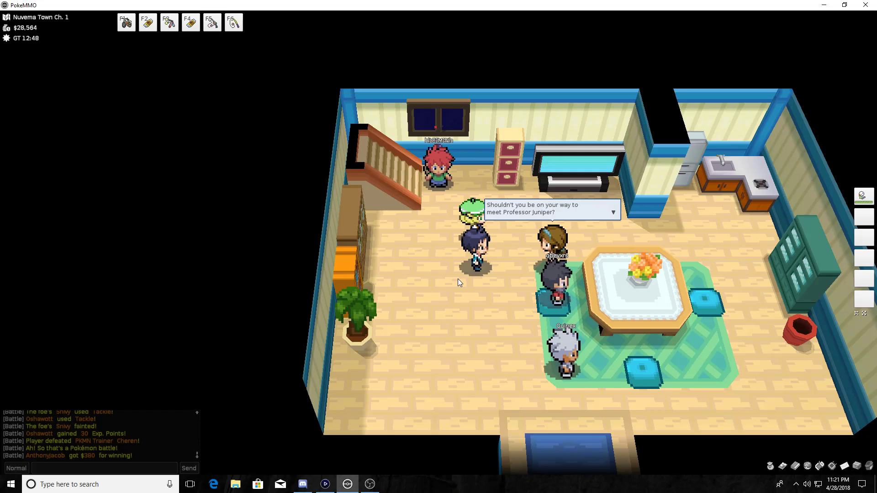
{"action": "key", "text": "z"}
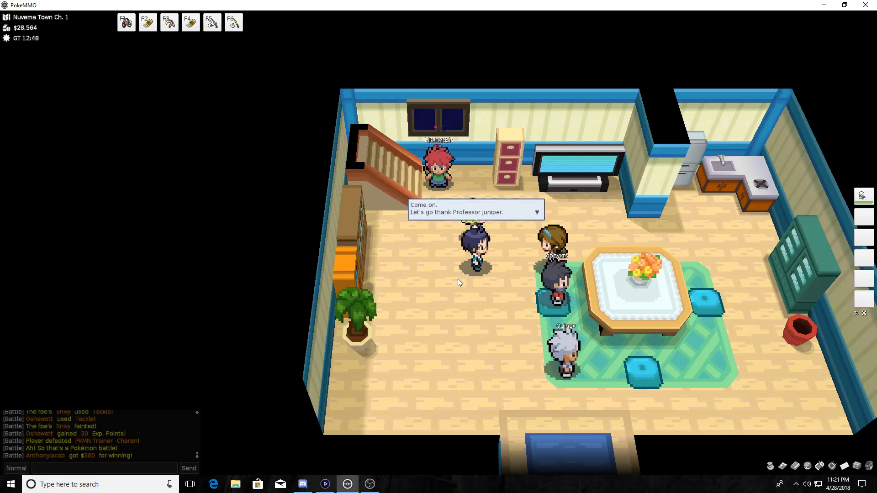
{"action": "key", "text": "z"}
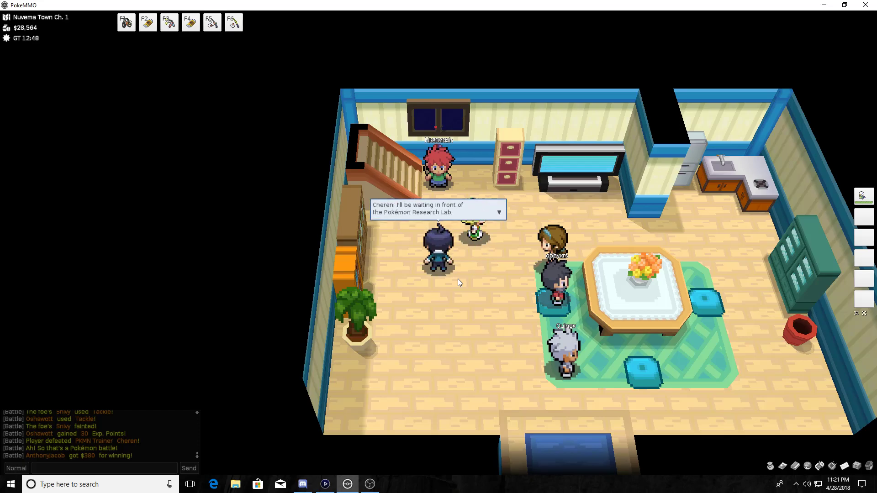
{"action": "key", "text": "z"}
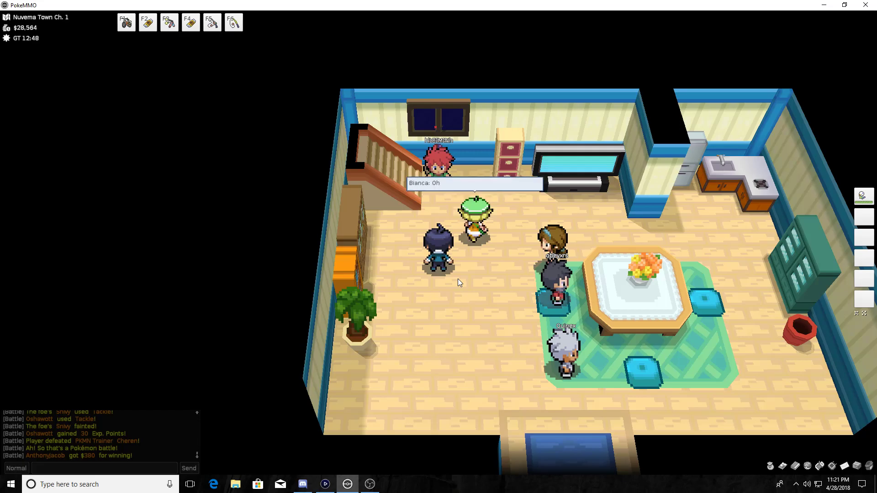
{"action": "key", "text": "z"}
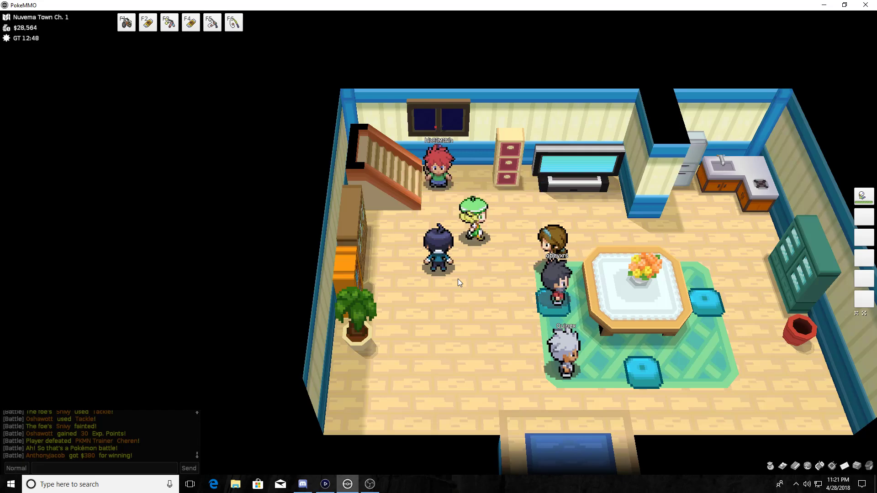
{"action": "key", "text": "z"}
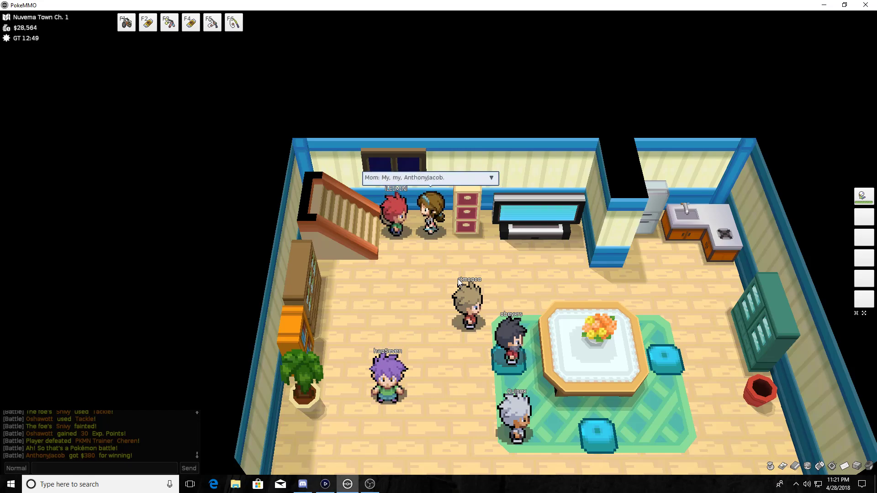
- Hear Mom out, accept the Xtransceiver into the Key Items Case, and head for the door
{"action": "key", "text": "z"}
{"action": "key", "text": "z"}
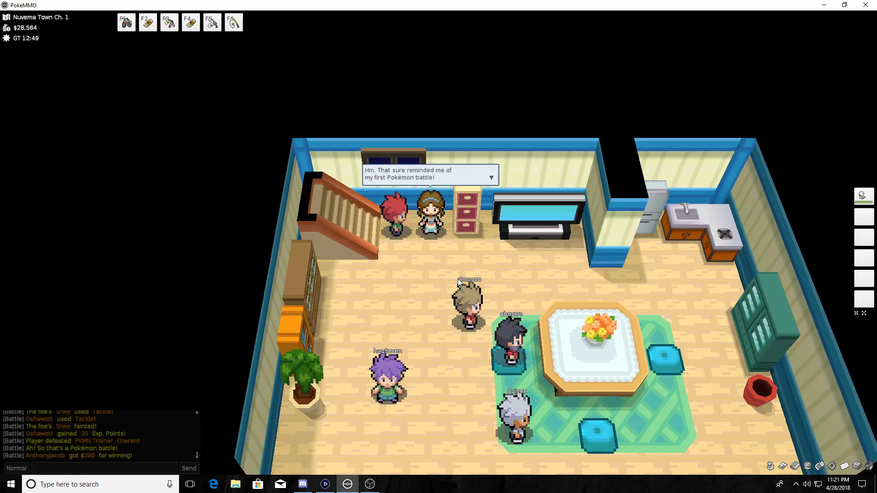
{"action": "key", "text": "z"}
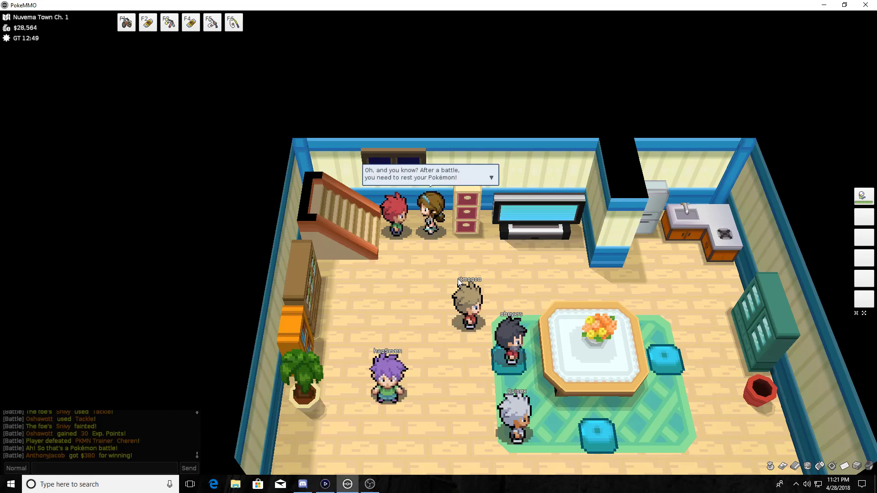
{"action": "key", "text": "z"}
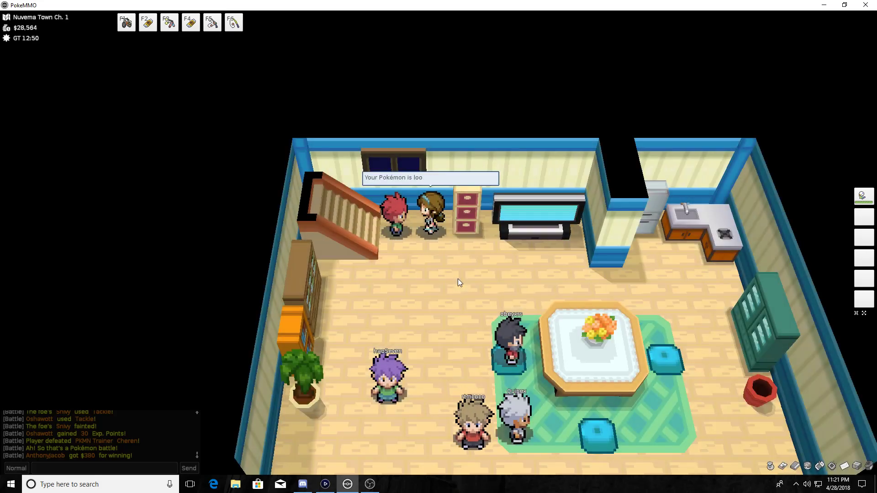
{"action": "key", "text": "z"}
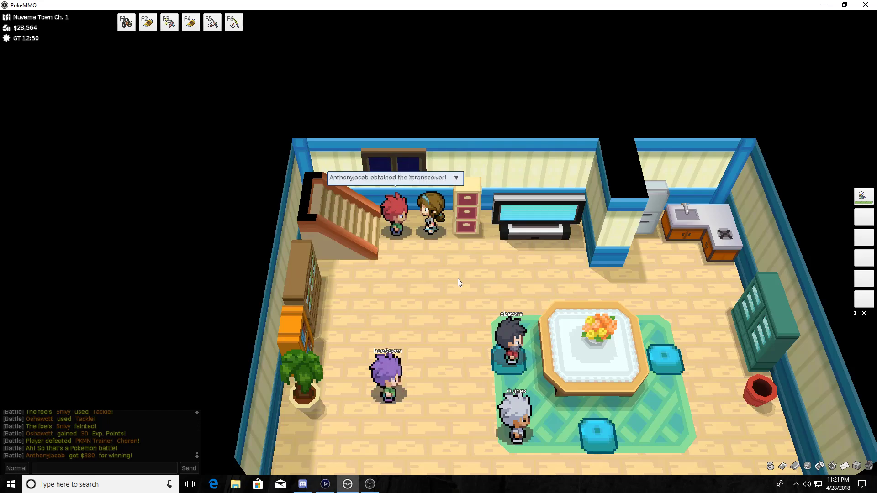
{"action": "key", "text": "z"}
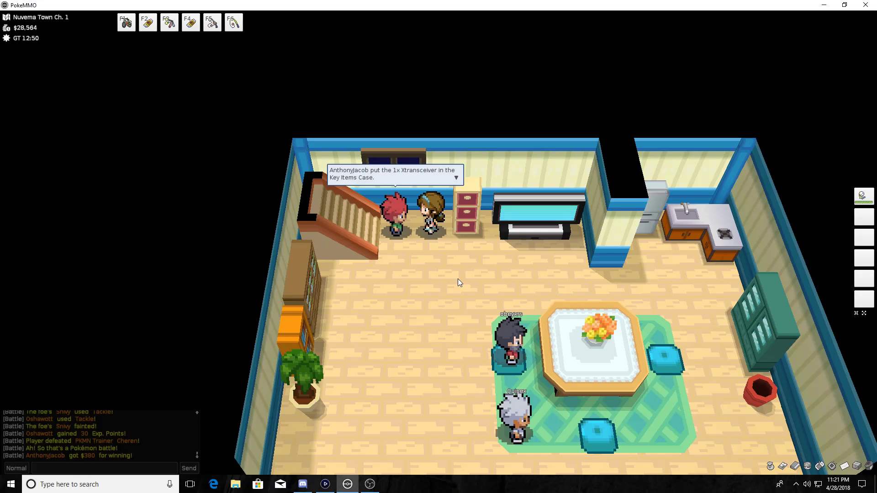
{"action": "key", "text": "z"}
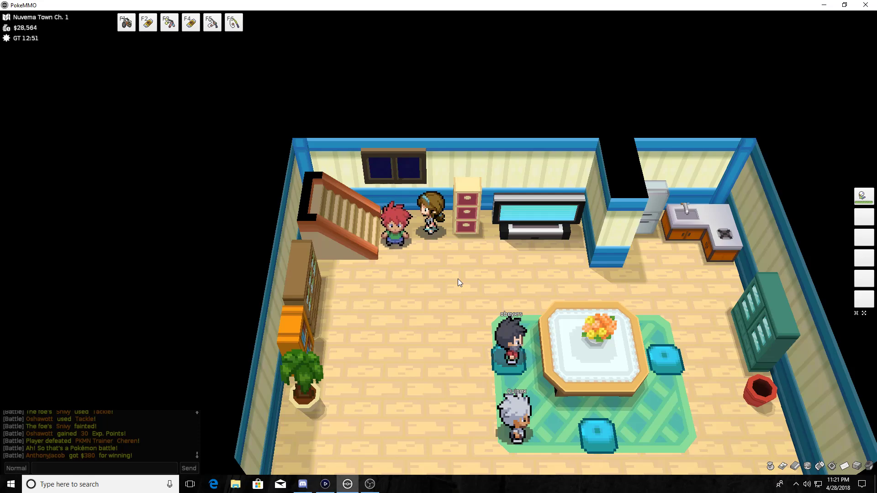
{"action": "key", "text": "Down"}
{"action": "key", "text": "Down"}
{"action": "key", "text": "Down"}
- Leave the house and walk south through Nuvema Town toward the bridge
{"action": "key", "text": "Right"}
{"action": "key", "text": "Right"}
{"action": "key", "text": "Right"}
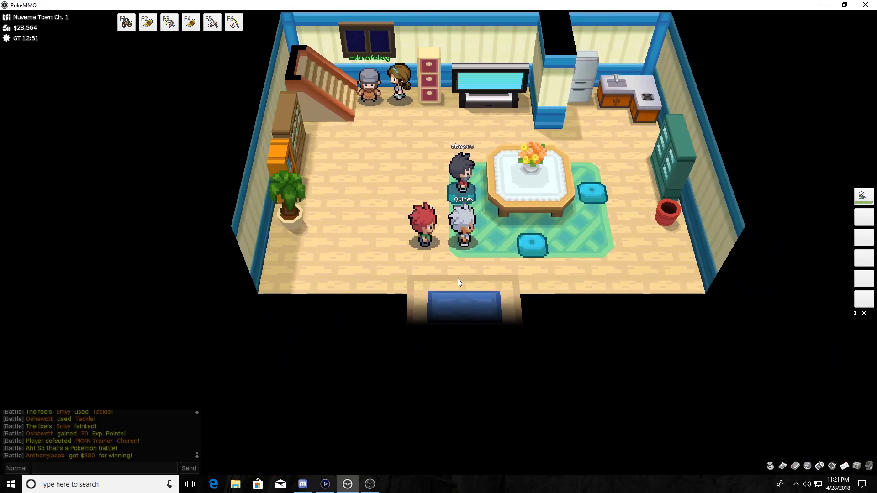
{"action": "key", "text": "Down"}
{"action": "key", "text": "Down"}
{"action": "key", "text": "Down"}
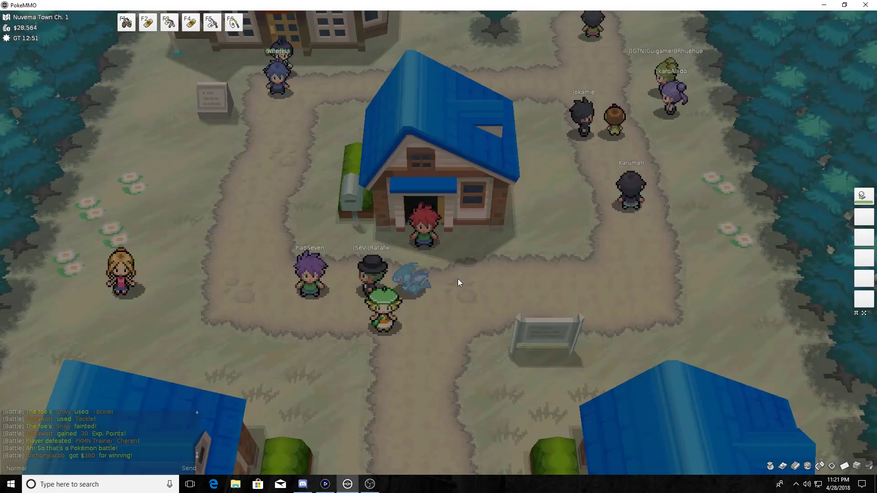
{"action": "key", "text": "Left"}
{"action": "key", "text": "Left"}
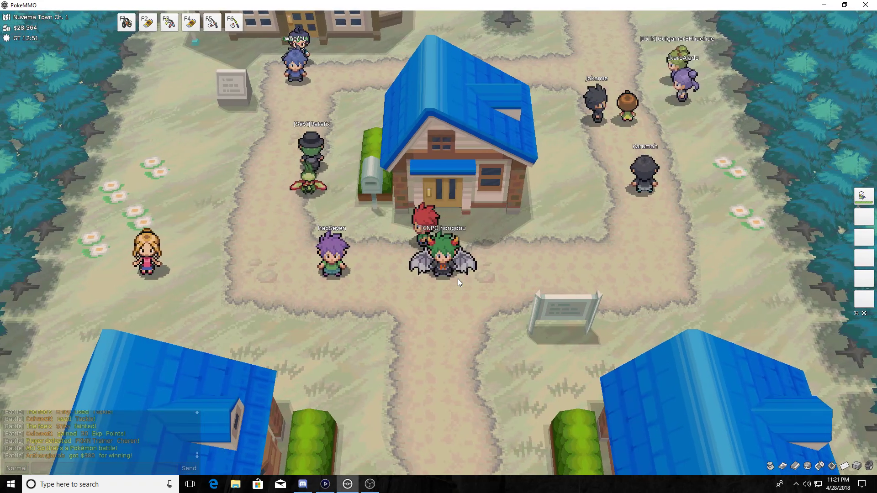
{"action": "key", "text": "Down"}
{"action": "key", "text": "Down"}
{"action": "key", "text": "Down"}
{"action": "key", "text": "Down"}
{"action": "key", "text": "Down"}
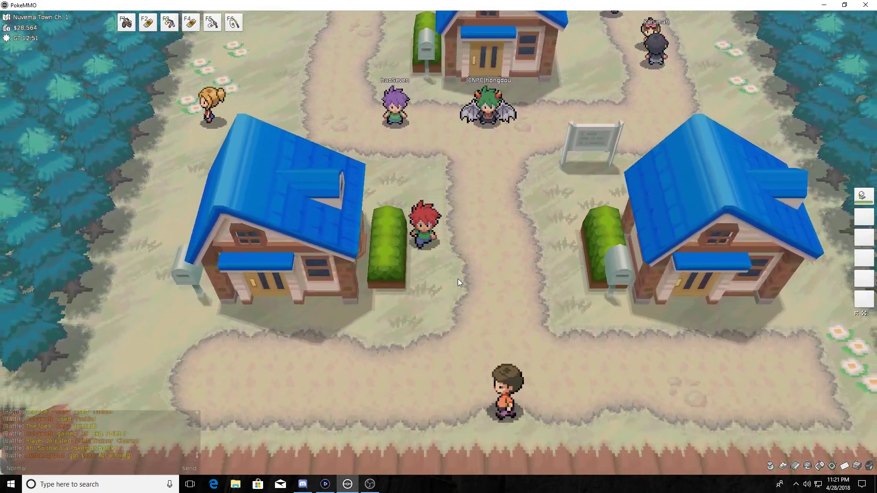
{"action": "key", "text": "Down"}
{"action": "key", "text": "Down"}
{"action": "key", "text": "Down"}
{"action": "key", "text": "Down"}
{"action": "key", "text": "Down"}
- Walk north through town to the large red-roofed building
{"action": "key", "text": "Up"}
{"action": "key", "text": "Up"}
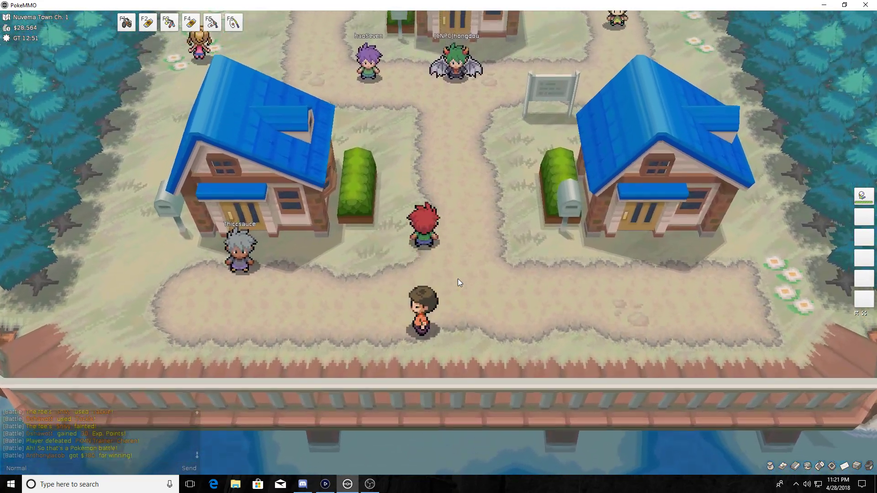
{"action": "key", "text": "Up"}
{"action": "key", "text": "Up"}
{"action": "key", "text": "Up"}
{"action": "key", "text": "Up"}
{"action": "key", "text": "Up"}
{"action": "key", "text": "Up"}
{"action": "key", "text": "Left"}
{"action": "key", "text": "Left"}
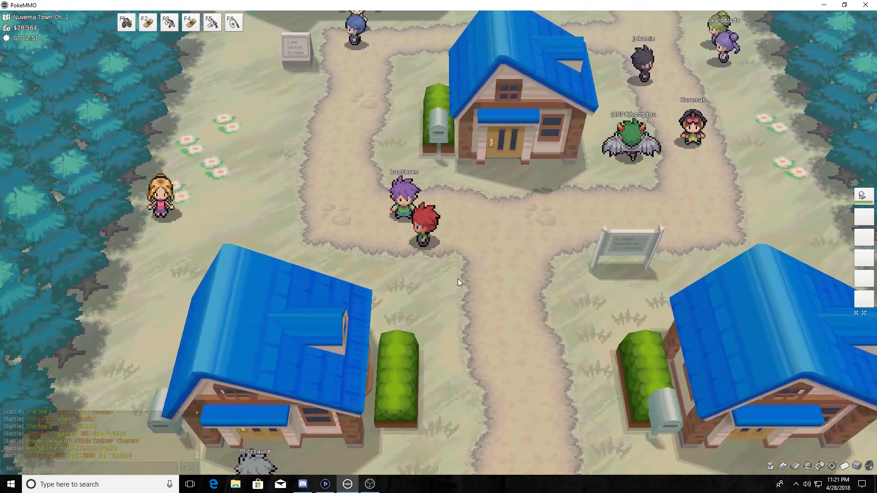
{"action": "key", "text": "Up"}
{"action": "key", "text": "Up"}
{"action": "key", "text": "Up"}
{"action": "key", "text": "Up"}
{"action": "key", "text": "Up"}
{"action": "key", "text": "Up"}
{"action": "key", "text": "Up"}
{"action": "key", "text": "Up"}
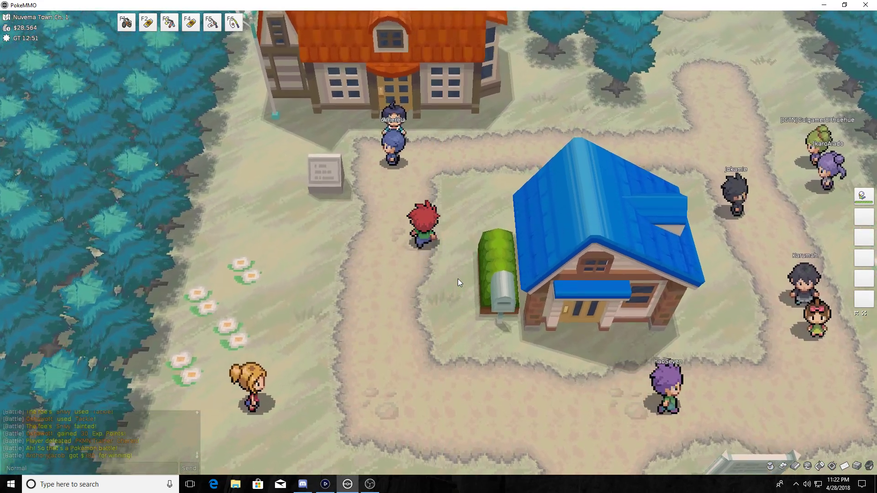
{"action": "key", "text": "Up"}
{"action": "key", "text": "Up"}
{"action": "key", "text": "Up"}
{"action": "key", "text": "Up"}
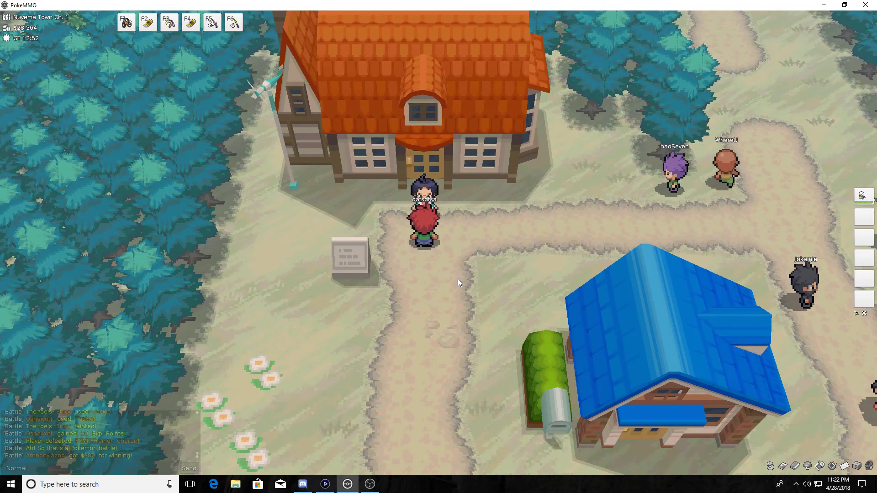
{"action": "key", "text": "Left"}
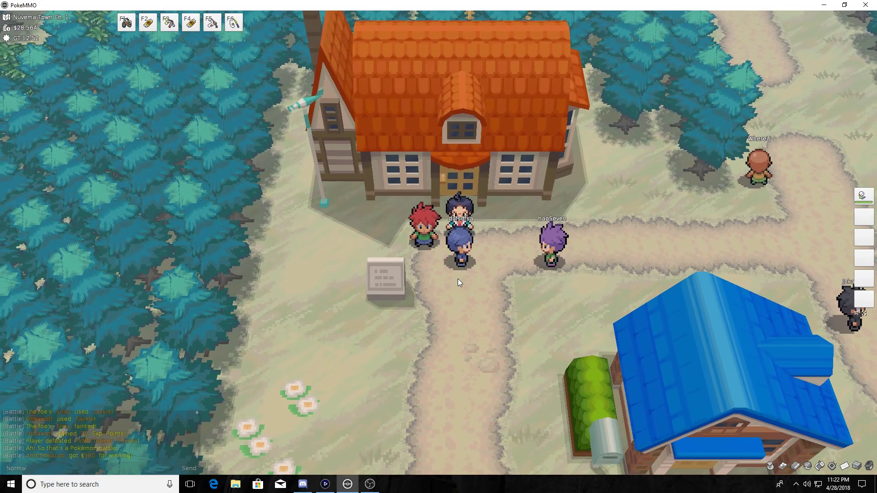
- Walk south and east along the path, then back west to the building
{"action": "key", "text": "Down"}
{"action": "key", "text": "Down"}
{"action": "key", "text": "Down"}
{"action": "key", "text": "Down"}
{"action": "key", "text": "Down"}
{"action": "key", "text": "Down"}
{"action": "key", "text": "Right"}
{"action": "key", "text": "Right"}
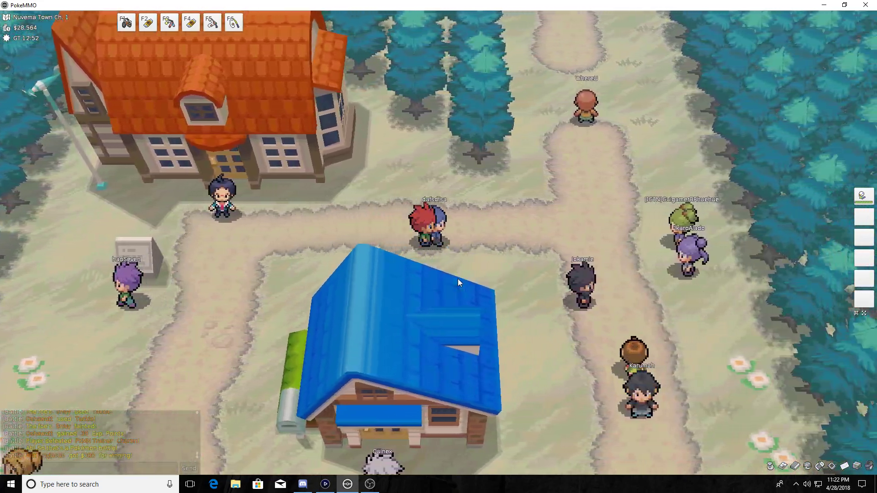
{"action": "key", "text": "Right"}
{"action": "key", "text": "Right"}
{"action": "key", "text": "Right"}
{"action": "key", "text": "Right"}
{"action": "key", "text": "Right"}
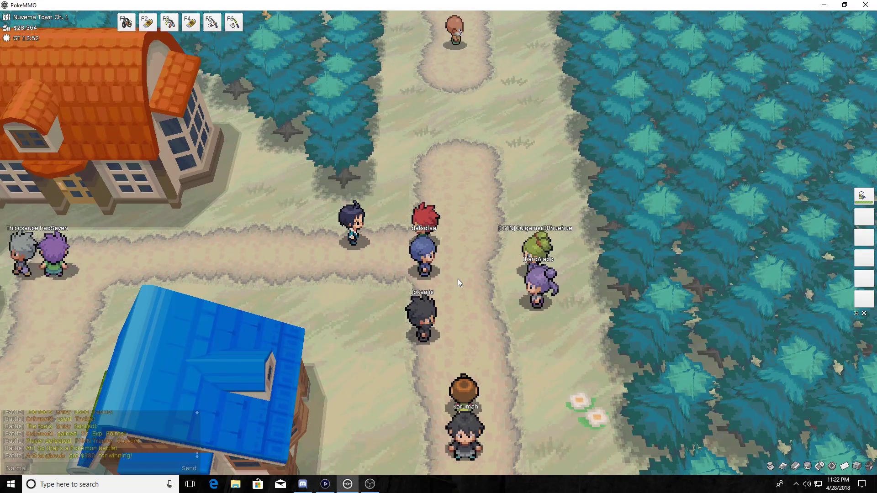
{"action": "key", "text": "Left"}
{"action": "key", "text": "Left"}
{"action": "key", "text": "Left"}
{"action": "key", "text": "Left"}
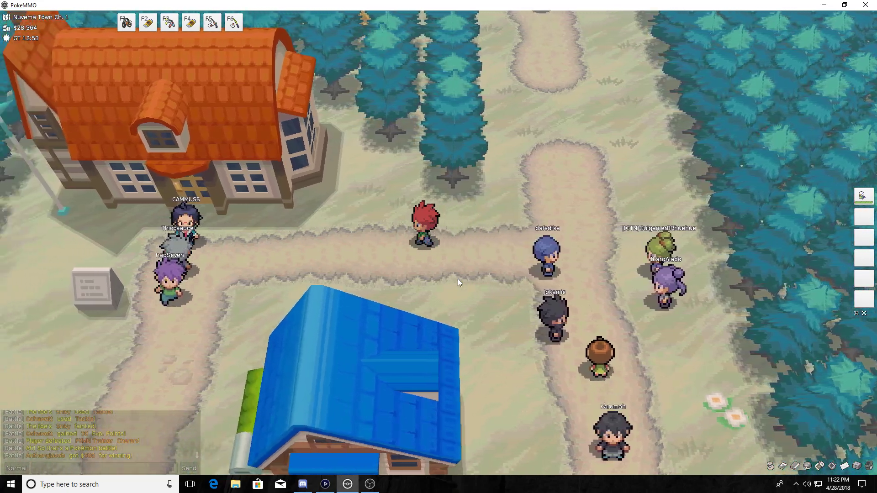
{"action": "key", "text": "Left"}
{"action": "key", "text": "Left"}
{"action": "key", "text": "Left"}
{"action": "key", "text": "Left"}
{"action": "key", "text": "Left"}
{"action": "key", "text": "Left"}
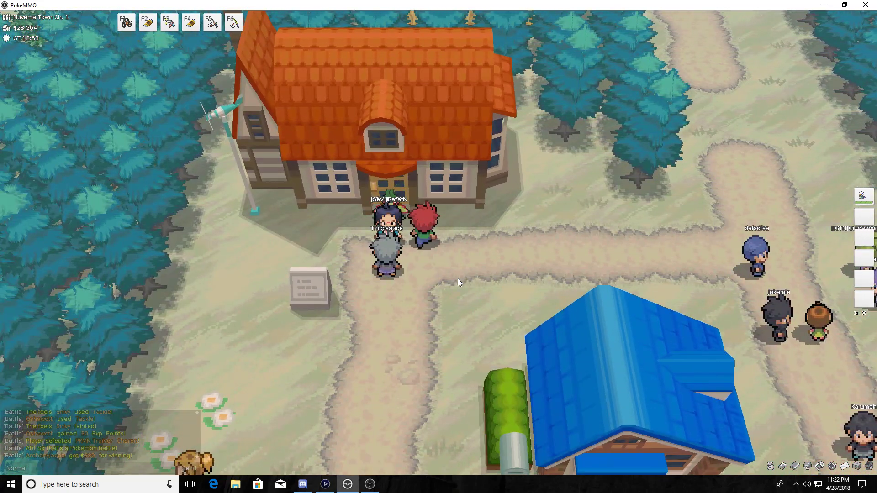
- Speak to the person at the building's door, then walk south and enter the house
{"action": "key", "text": "Up"}
{"action": "key", "text": "Up"}
{"action": "key", "text": "Up"}
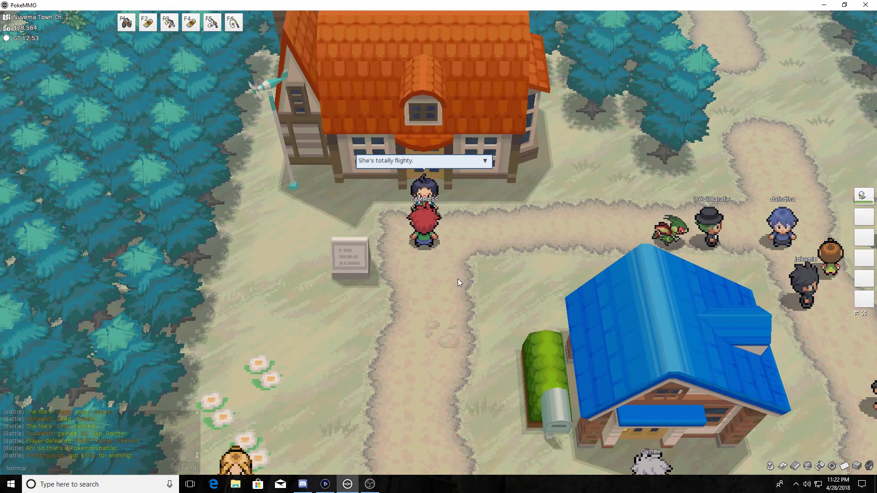
{"action": "key", "text": "z"}
{"action": "key", "text": "Down"}
{"action": "key", "text": "Down"}
{"action": "key", "text": "Down"}
{"action": "key", "text": "Down"}
{"action": "key", "text": "Down"}
{"action": "key", "text": "Down"}
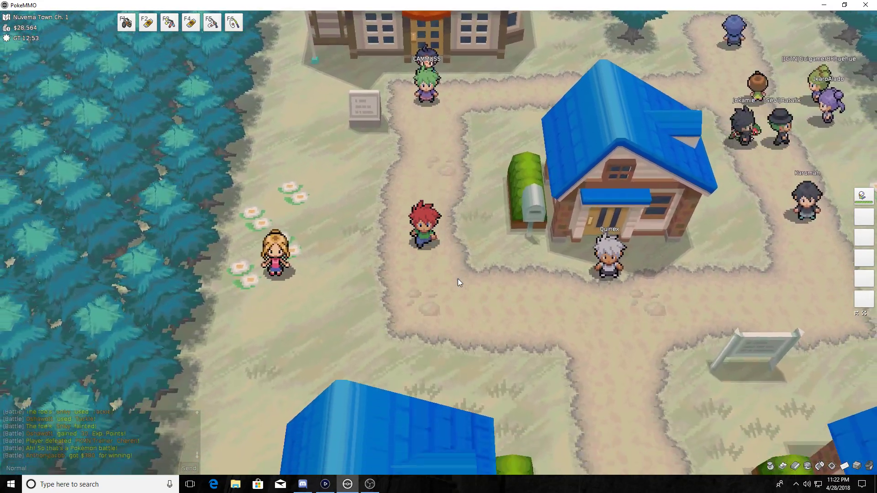
{"action": "key", "text": "Down"}
{"action": "key", "text": "Down"}
{"action": "key", "text": "Down"}
{"action": "key", "text": "Down"}
{"action": "key", "text": "Down"}
{"action": "key", "text": "Down"}
{"action": "key", "text": "Right"}
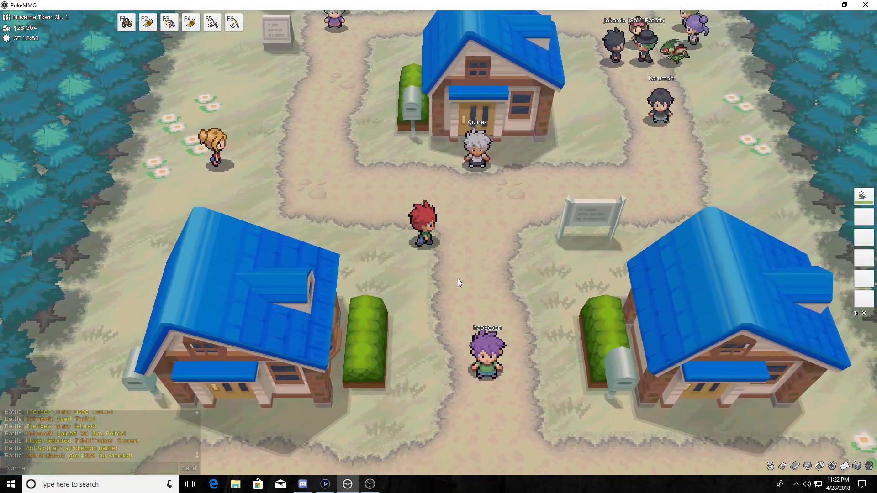
{"action": "key", "text": "Down"}
{"action": "key", "text": "Down"}
{"action": "key", "text": "Down"}
{"action": "key", "text": "Down"}
{"action": "key", "text": "Down"}
{"action": "key", "text": "Down"}
{"action": "key", "text": "Down"}
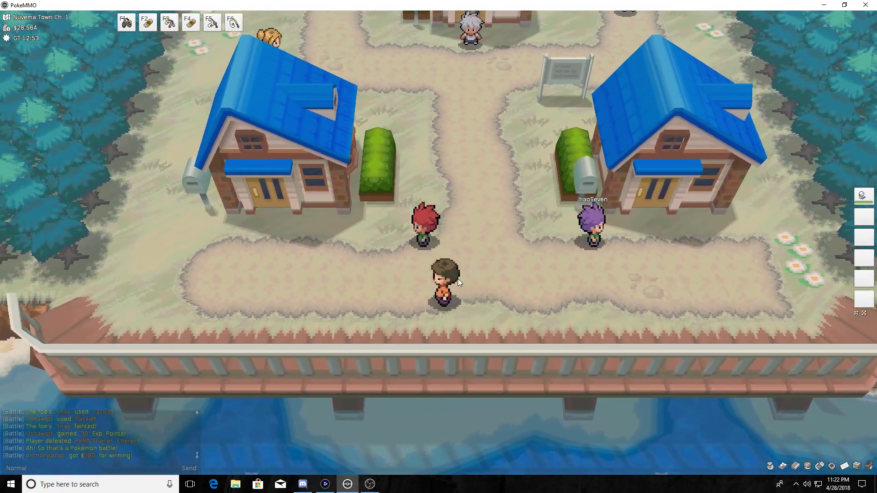
{"action": "key", "text": "Left"}
{"action": "key", "text": "Left"}
{"action": "key", "text": "Left"}
{"action": "key", "text": "Left"}
{"action": "key", "text": "Left"}
{"action": "key", "text": "Left"}
{"action": "key", "text": "Left"}
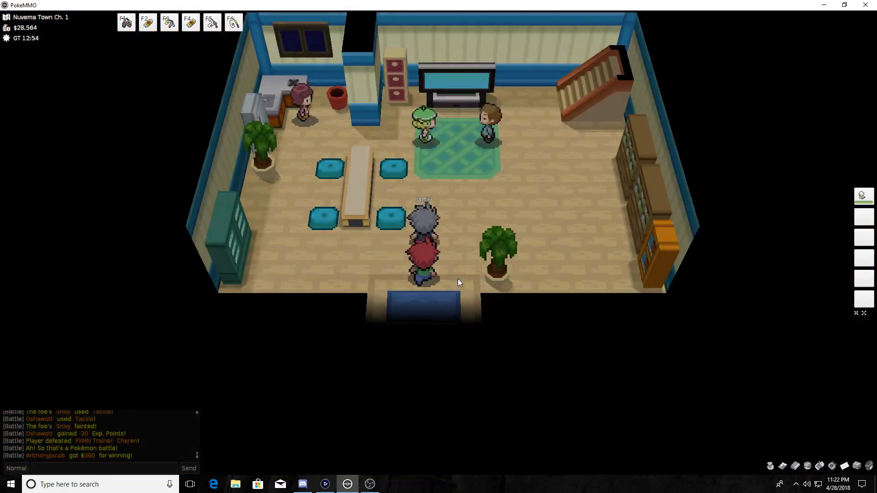
{"action": "key", "text": "Up"}
{"action": "key", "text": "Up"}
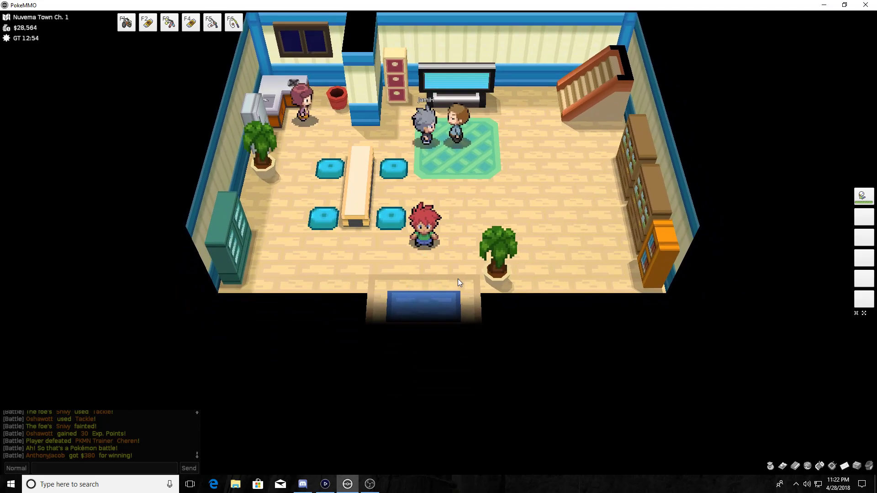
- Leave the house and walk up the path toward the orange-roofed house
{"action": "key", "text": "Down"}
{"action": "key", "text": "Right"}
{"action": "key", "text": "Right"}
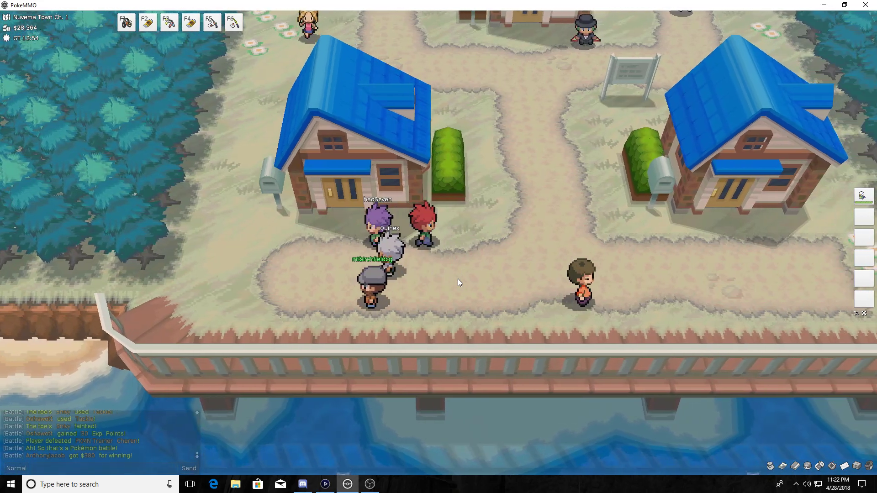
{"action": "key", "text": "Up"}
{"action": "key", "text": "Up"}
{"action": "key", "text": "Up"}
{"action": "key", "text": "Up"}
{"action": "key", "text": "Up"}
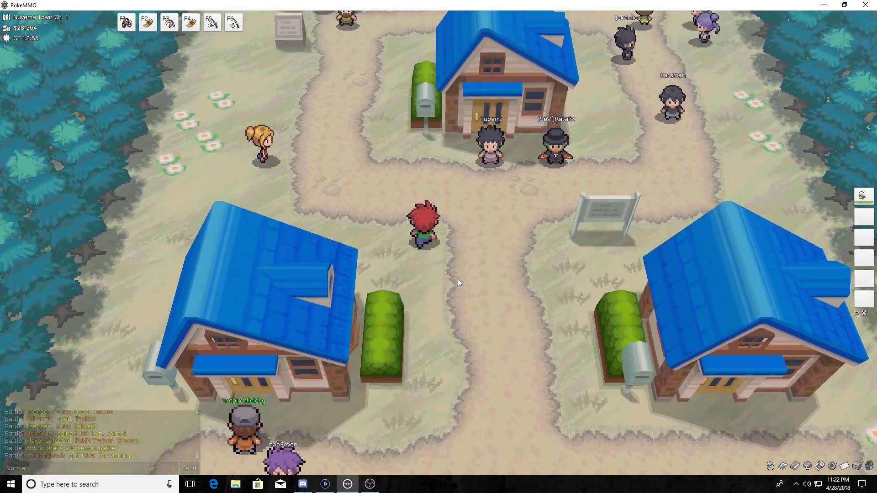
{"action": "key", "text": "Left"}
{"action": "key", "text": "Left"}
{"action": "key", "text": "Left"}
{"action": "key", "text": "Up"}
{"action": "key", "text": "Up"}
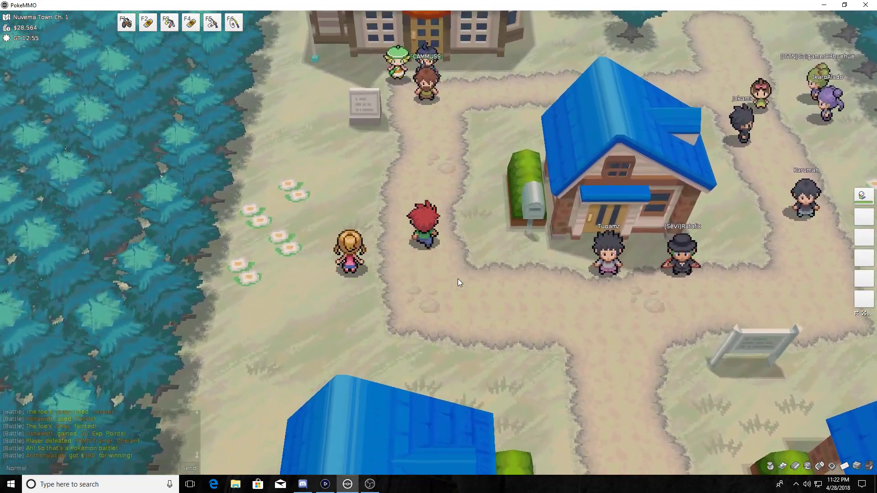
{"action": "key", "text": "Up"}
{"action": "key", "text": "Up"}
{"action": "key", "text": "Up"}
{"action": "key", "text": "Up"}
{"action": "key", "text": "Up"}
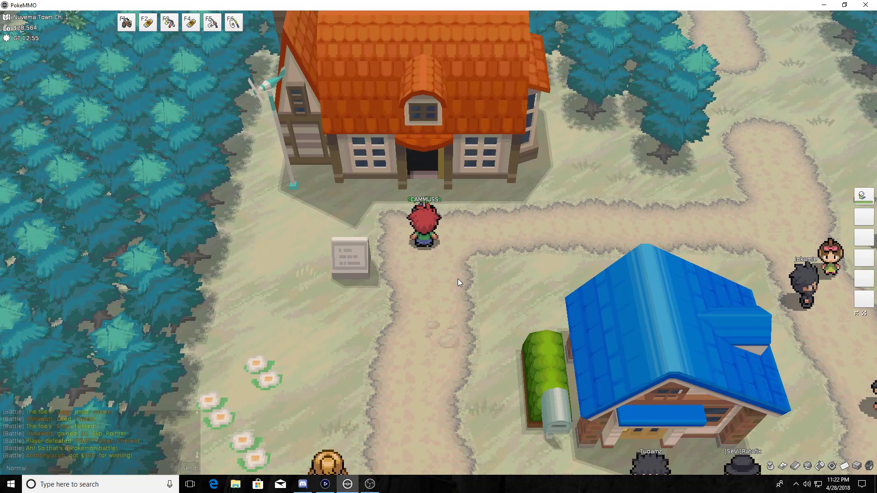
- Enter the orange-roofed house and advance Juniper's and Cheren's opening lines
{"action": "key", "text": "Up"}
{"action": "key", "text": "Up"}
{"action": "key", "text": "Up"}
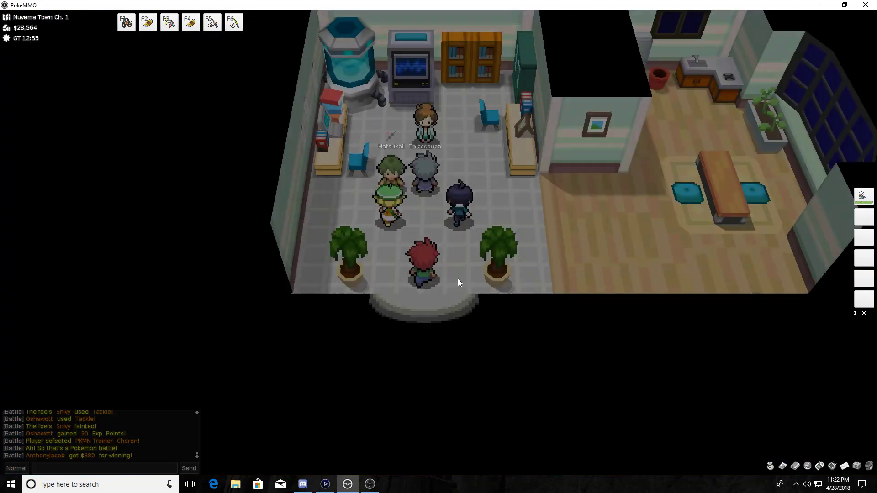
{"action": "key", "text": "Up"}
{"action": "key", "text": "Up"}
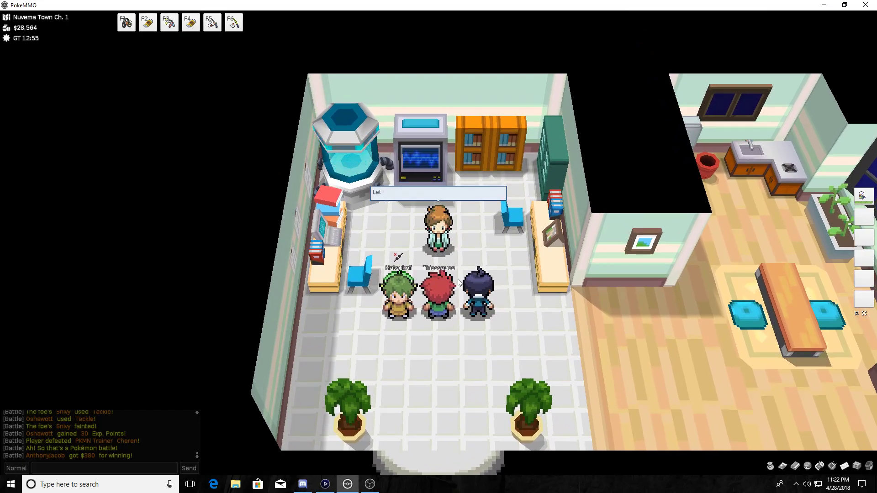
{"action": "key", "text": "z"}
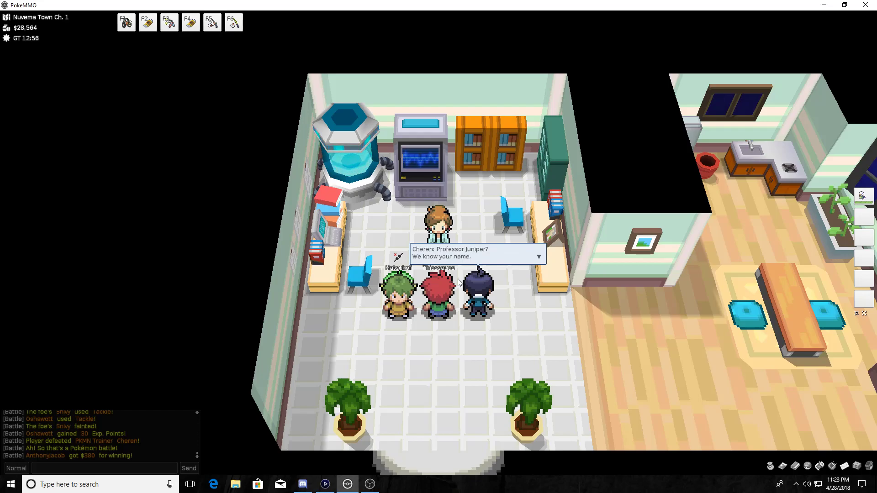
{"action": "key", "text": "z"}
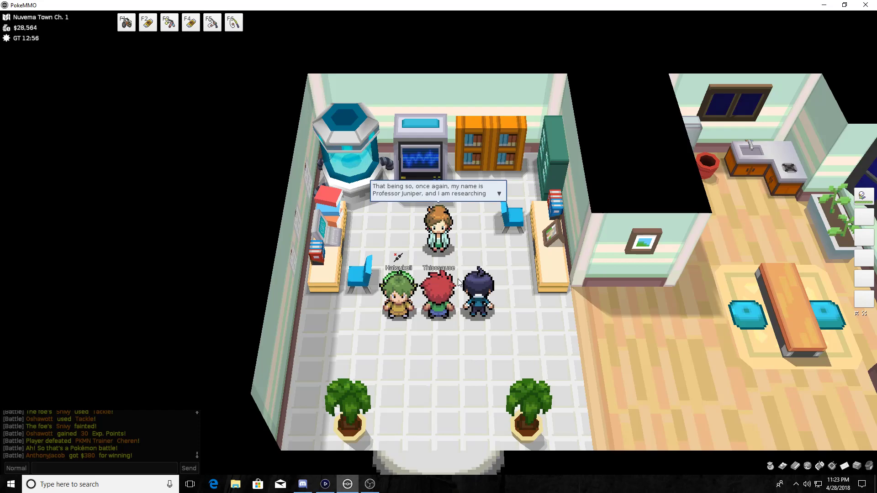
{"action": "key", "text": "z"}
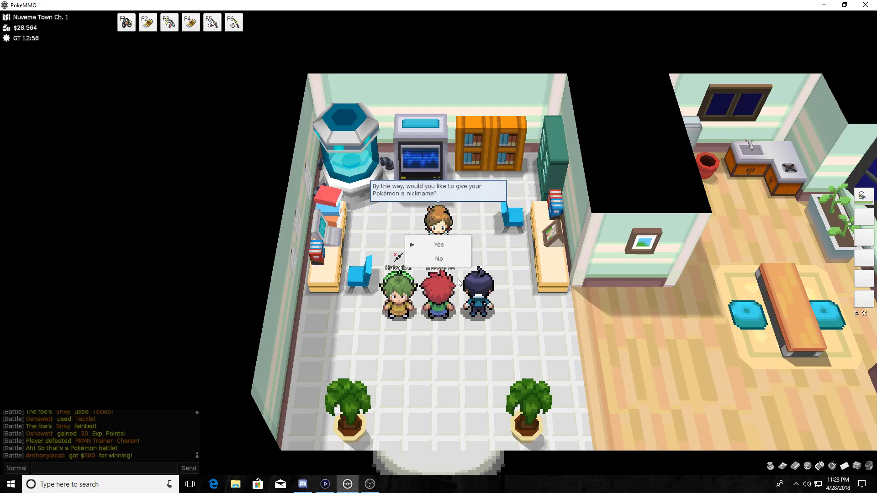
- Decline nicknaming the Pokémon and advance the talk until the Pokédex is given
{"action": "key", "text": "x"}
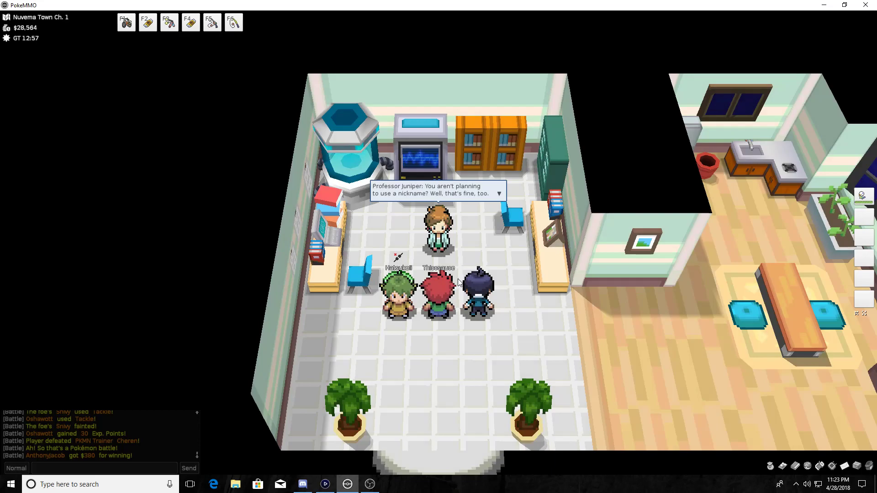
{"action": "key", "text": "z"}
{"action": "key", "text": "z"}
{"action": "key", "text": "z"}
{"action": "key", "text": "z"}
{"action": "key", "text": "z"}
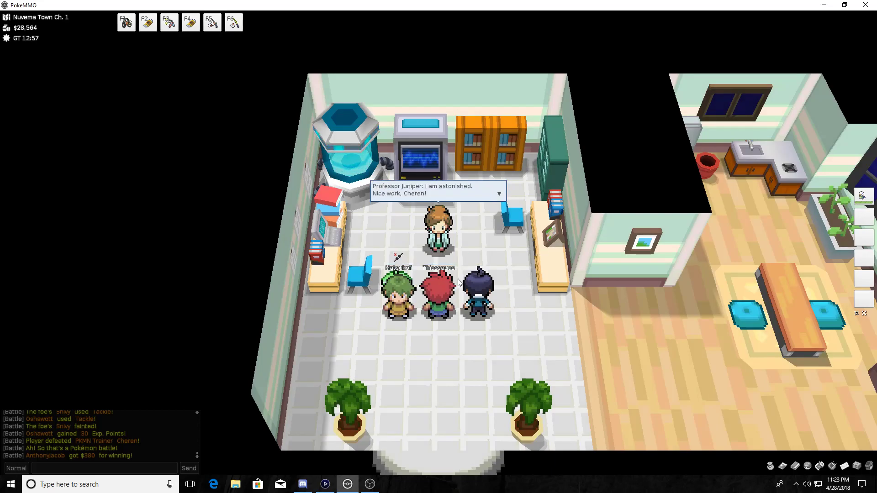
{"action": "key", "text": "z"}
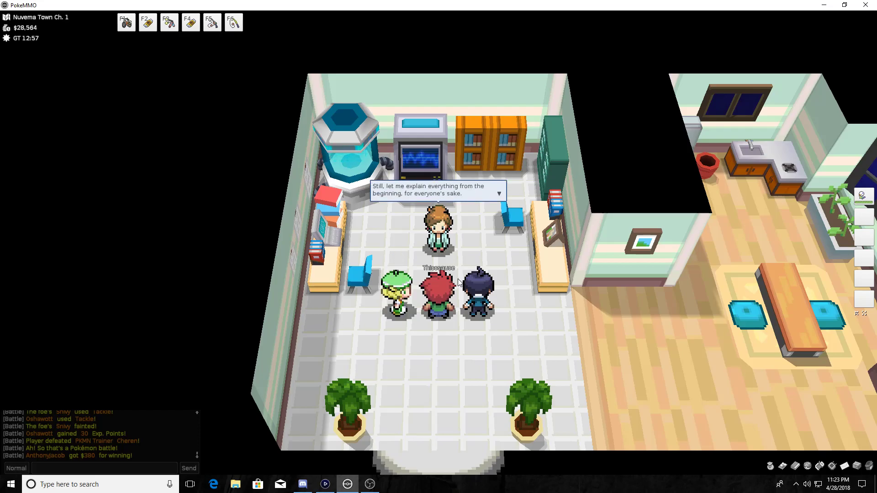
{"action": "key", "text": "z"}
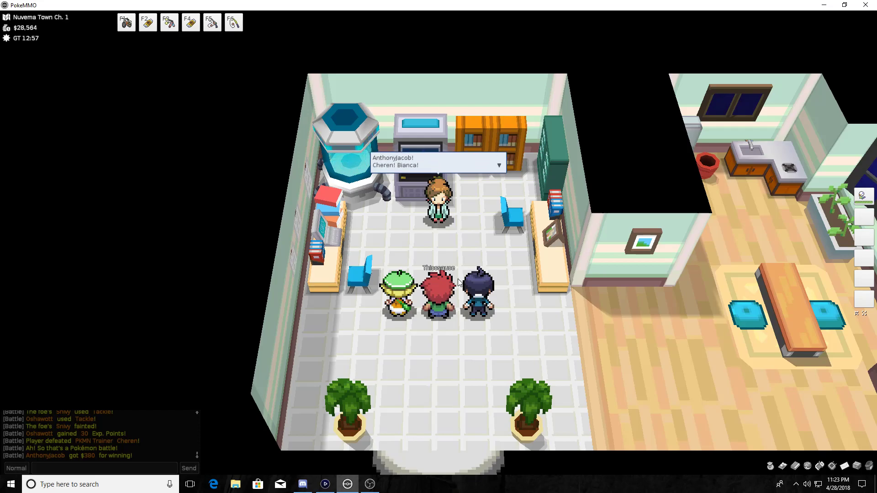
{"action": "key", "text": "z"}
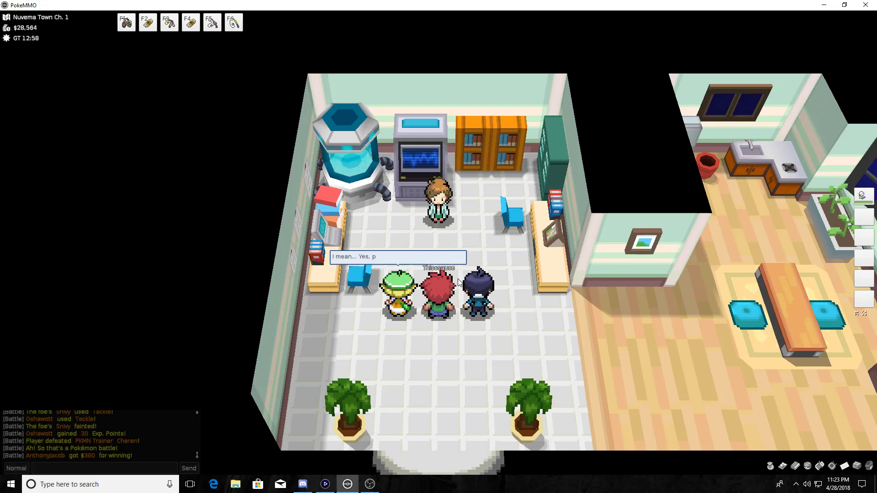
{"action": "key", "text": "z"}
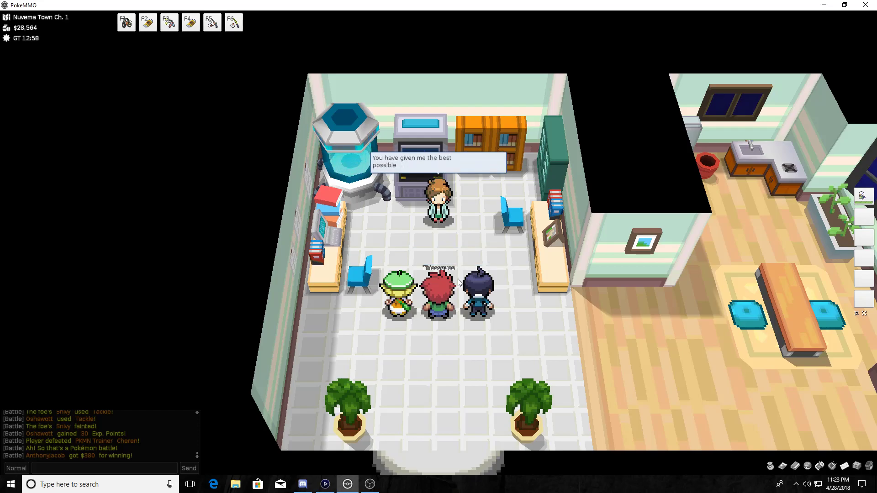
{"action": "key", "text": "z"}
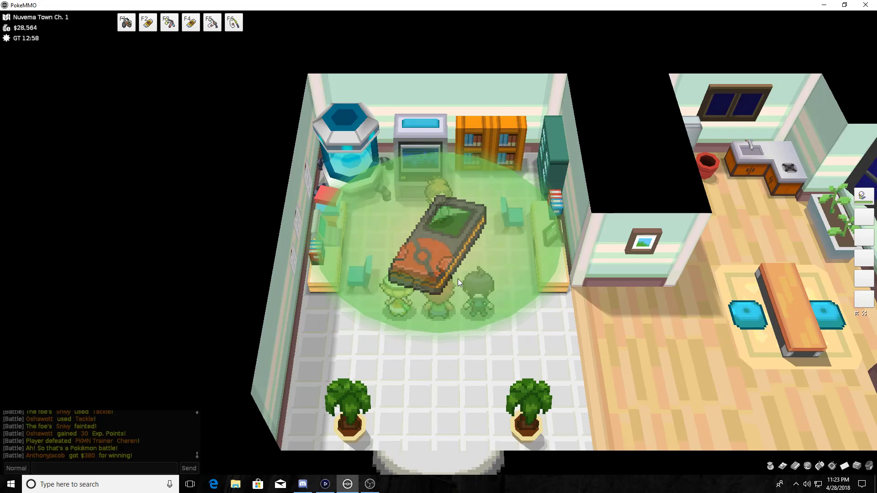
- Dismiss the Pokédex message and Bianca's line, then walk down toward the lab exit
{"action": "key", "text": "z"}
{"action": "key", "text": "z"}
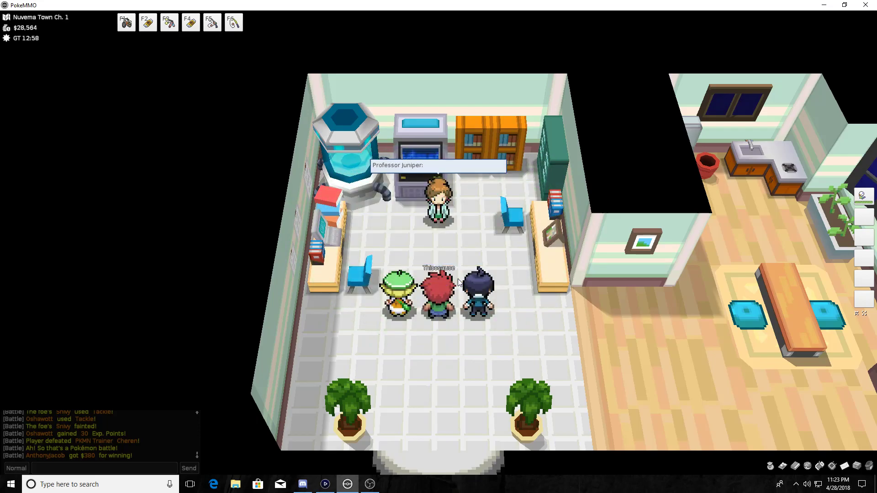
{"action": "key", "text": "z"}
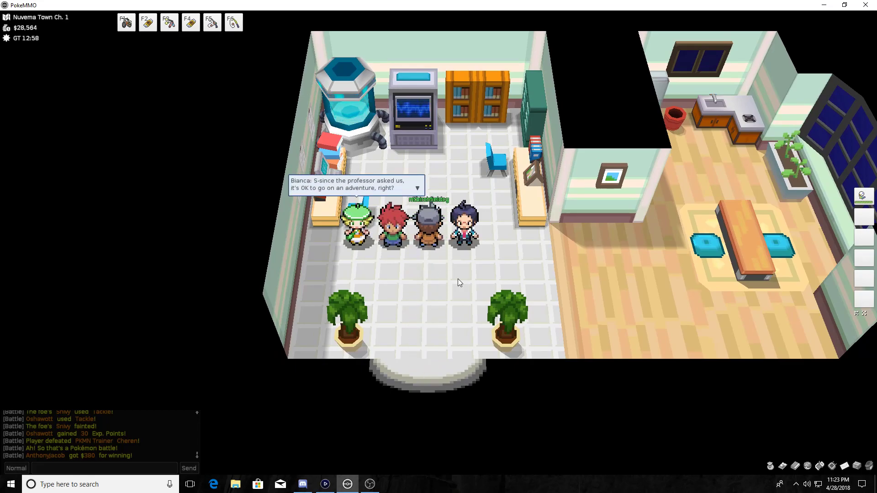
{"action": "key", "text": "z"}
{"action": "key", "text": "z"}
{"action": "key", "text": "z"}
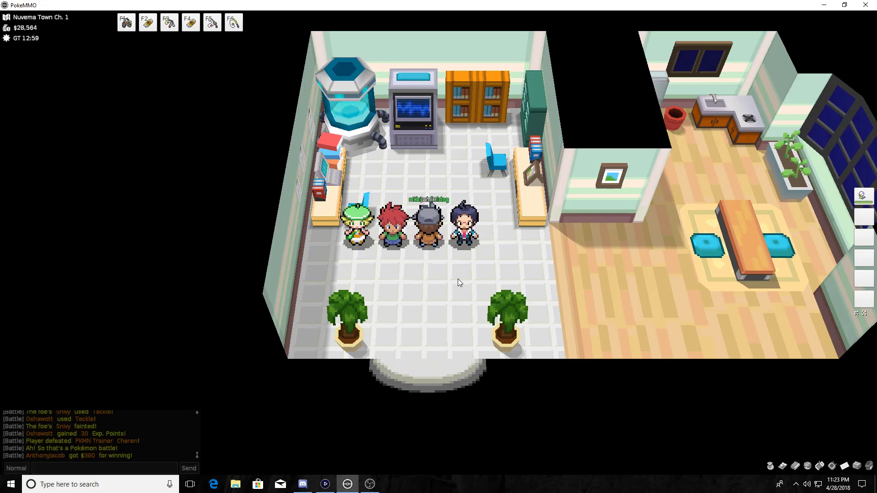
{"action": "key", "text": "Down"}
{"action": "key", "text": "Down"}
{"action": "key", "text": "Down"}
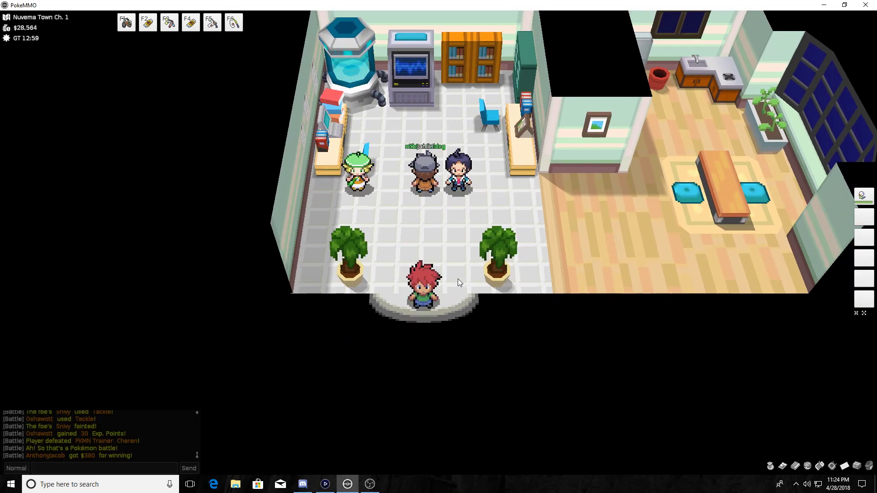
- Walk out of the lab, advance Mom's dialogue and accept the Town Map
{"action": "key", "text": "Down"}
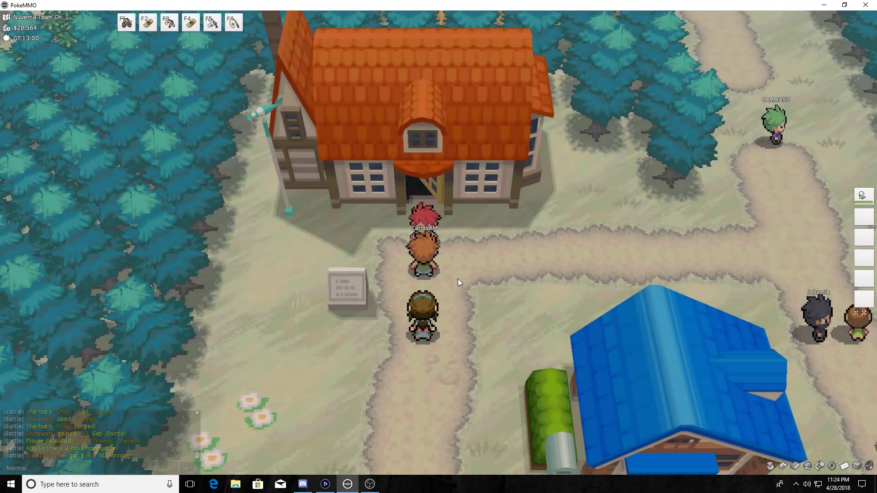
{"action": "key", "text": "z"}
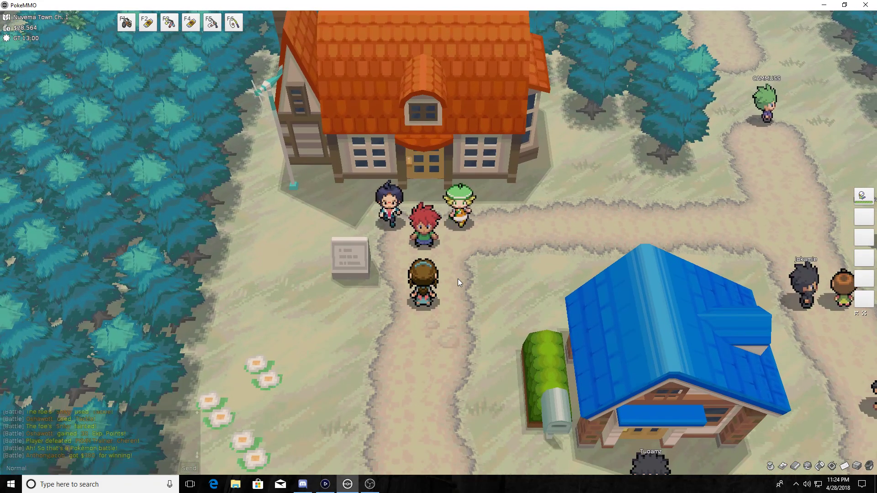
{"action": "key", "text": "z"}
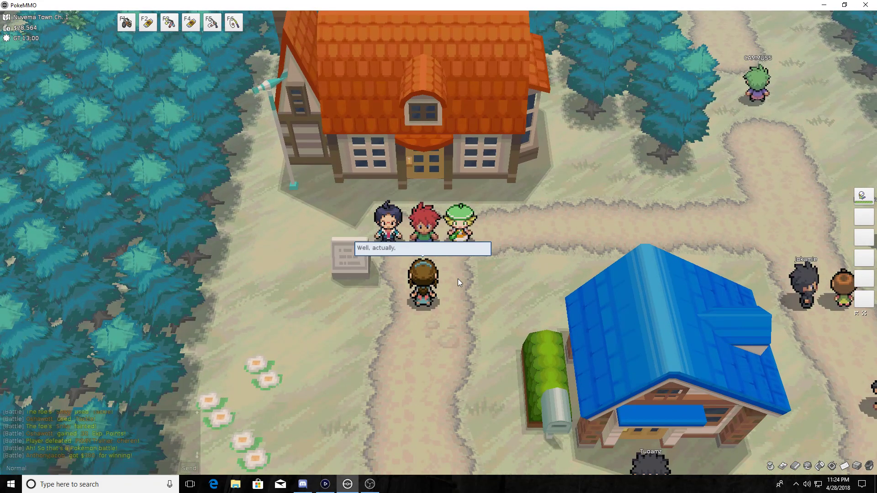
{"action": "key", "text": "z"}
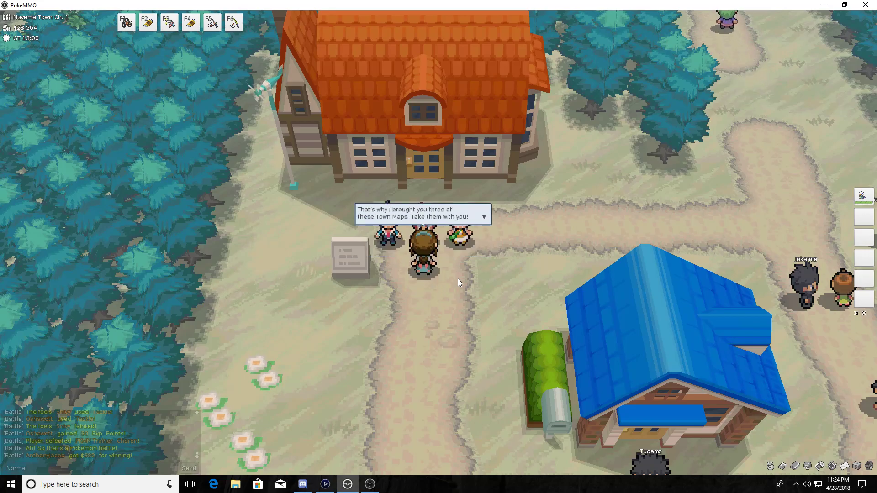
{"action": "key", "text": "z"}
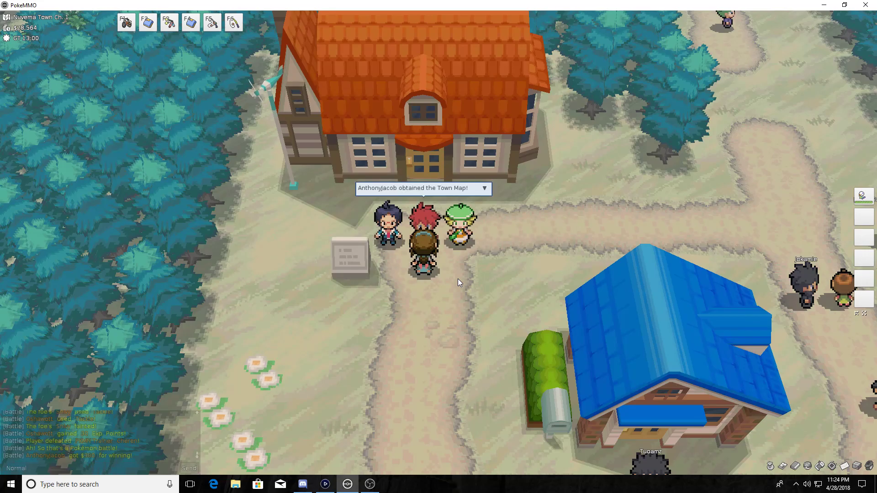
- Advance the following outdoor cutscene lines
{"action": "key", "text": "z"}
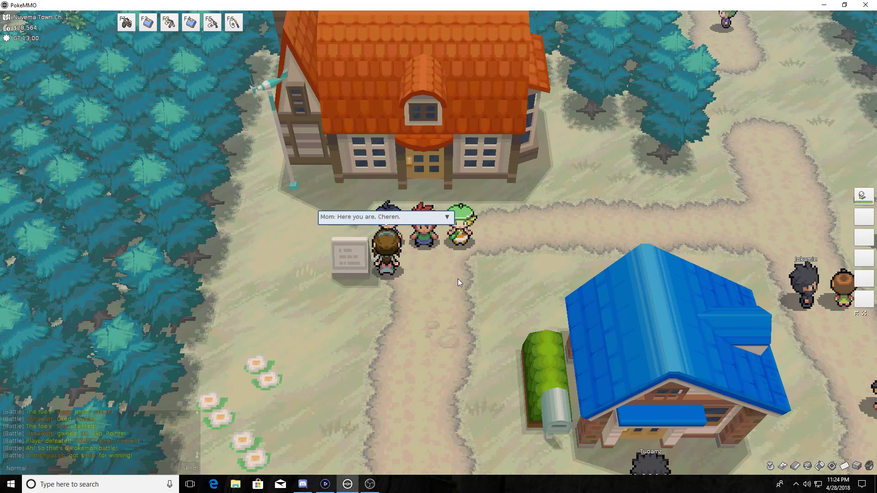
{"action": "key", "text": "z"}
{"action": "key", "text": "z"}
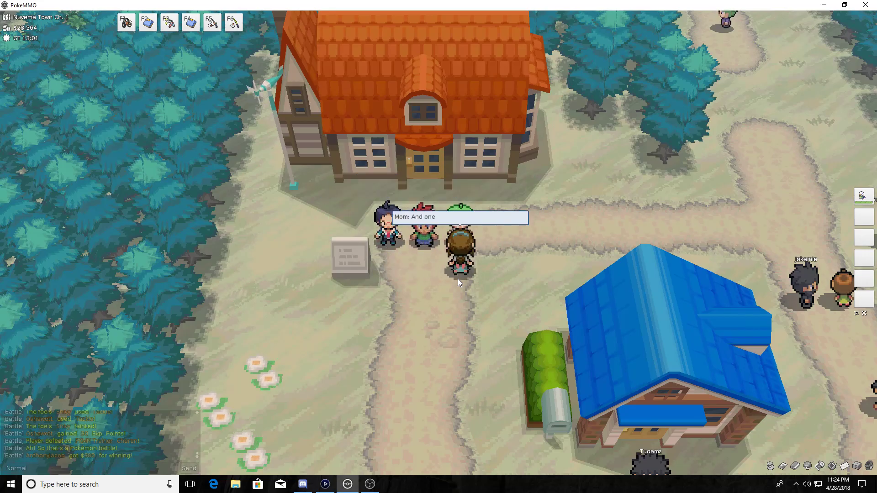
{"action": "key", "text": "z"}
{"action": "key", "text": "z"}
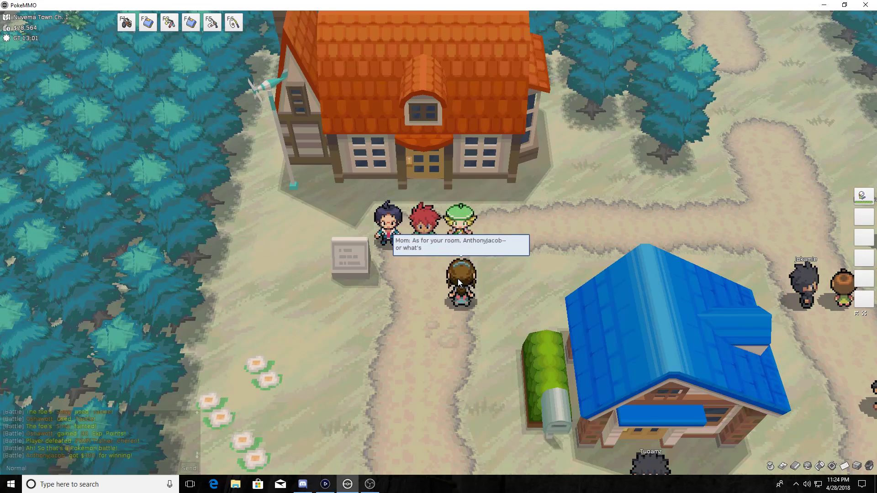
{"action": "key", "text": "z"}
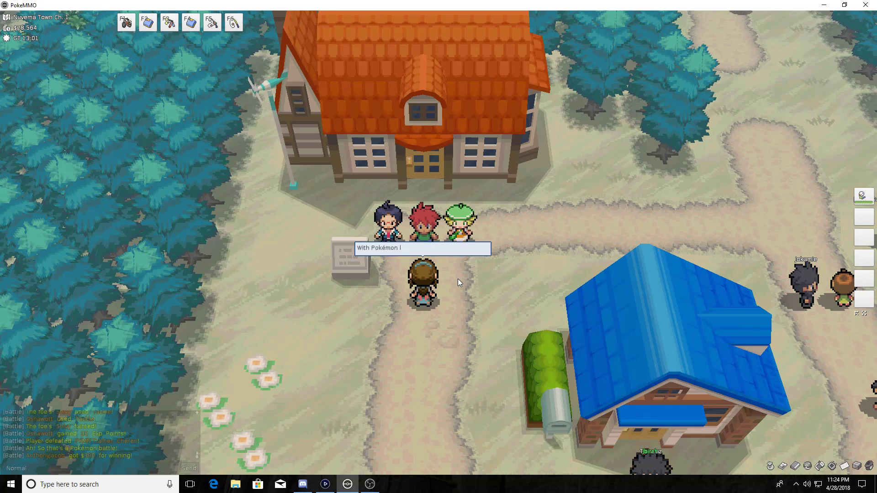
- Get through Mom's parting words and Bianca's urging to hurry
{"action": "key", "text": "z"}
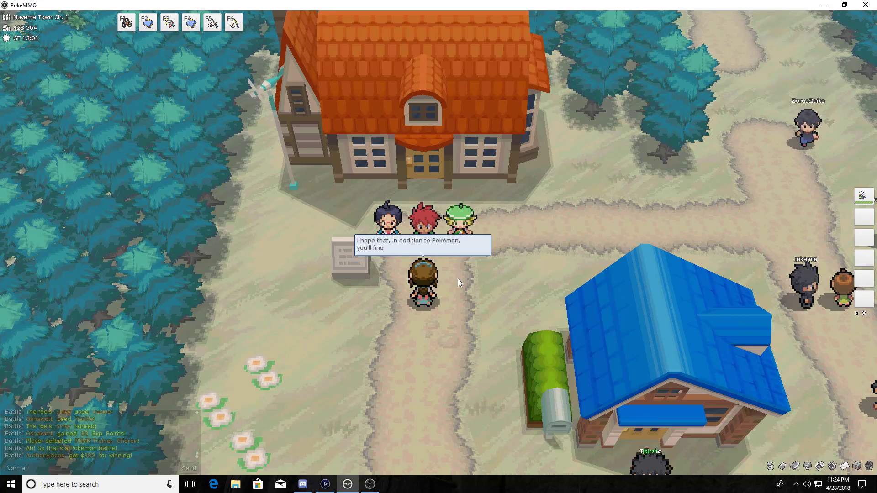
{"action": "key", "text": "z"}
{"action": "key", "text": "z"}
{"action": "key", "text": "z"}
{"action": "key", "text": "Down"}
{"action": "key", "text": "Down"}
{"action": "key", "text": "Down"}
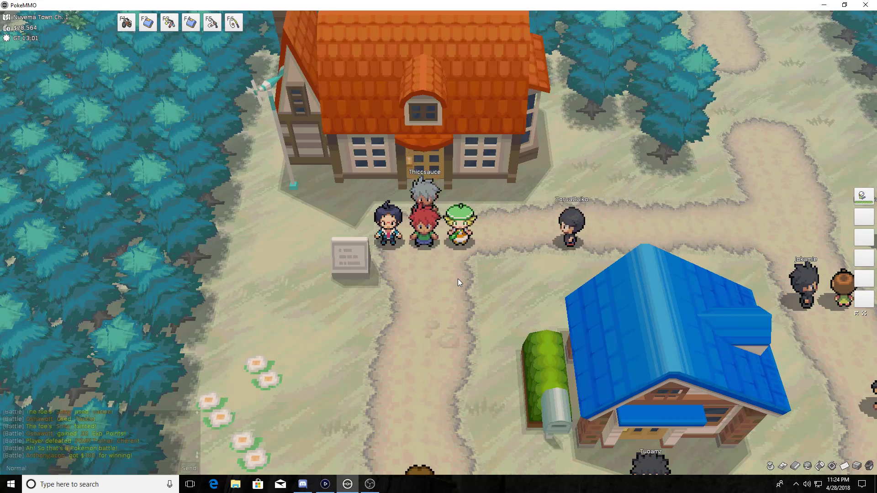
{"action": "key", "text": "z"}
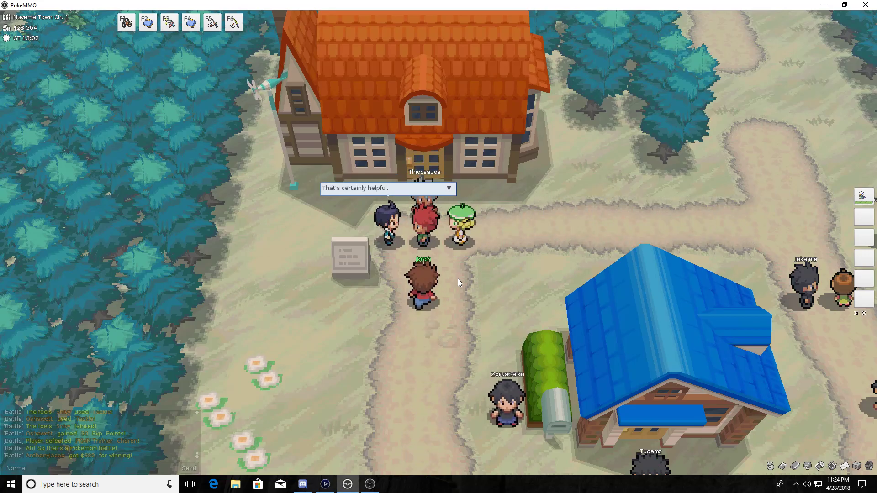
{"action": "key", "text": "z"}
{"action": "key", "text": "z"}
{"action": "key", "text": "z"}
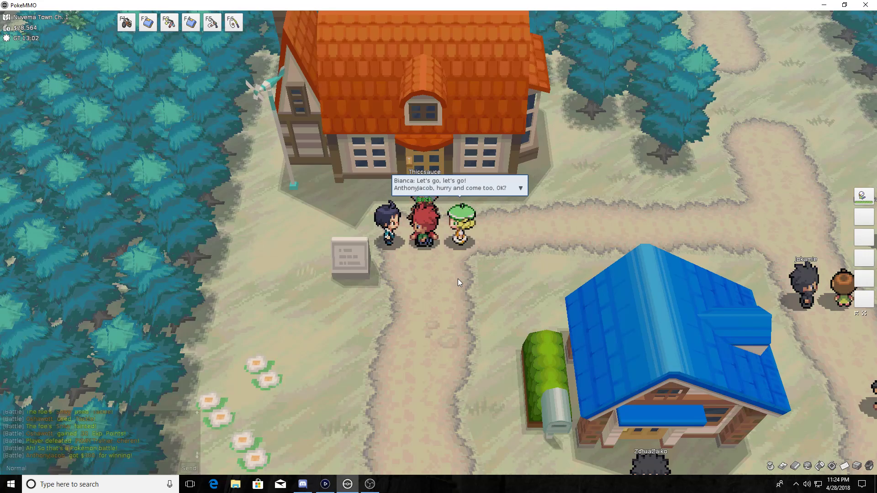
{"action": "key", "text": "z"}
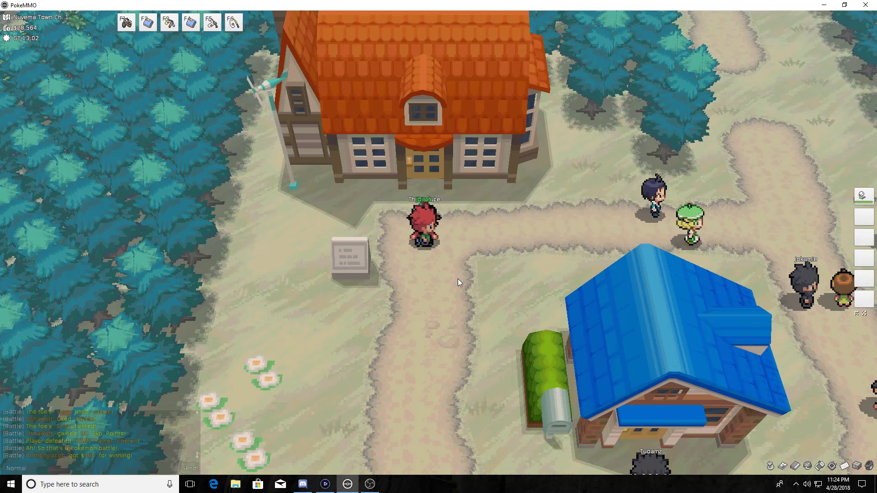
- Walk east and north to Bianca and Cheren and step onto Route 1 together
{"action": "key", "text": "Right"}
{"action": "key", "text": "Right"}
{"action": "key", "text": "Right"}
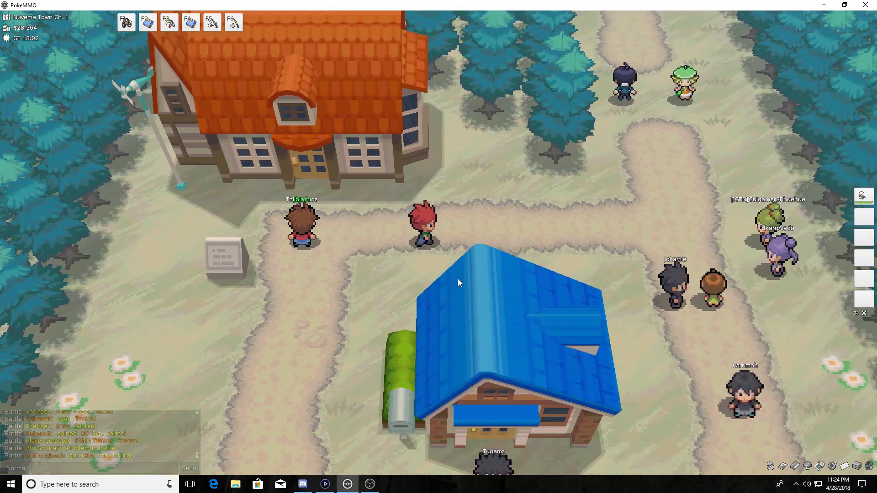
{"action": "key", "text": "Right"}
{"action": "key", "text": "Right"}
{"action": "key", "text": "Right"}
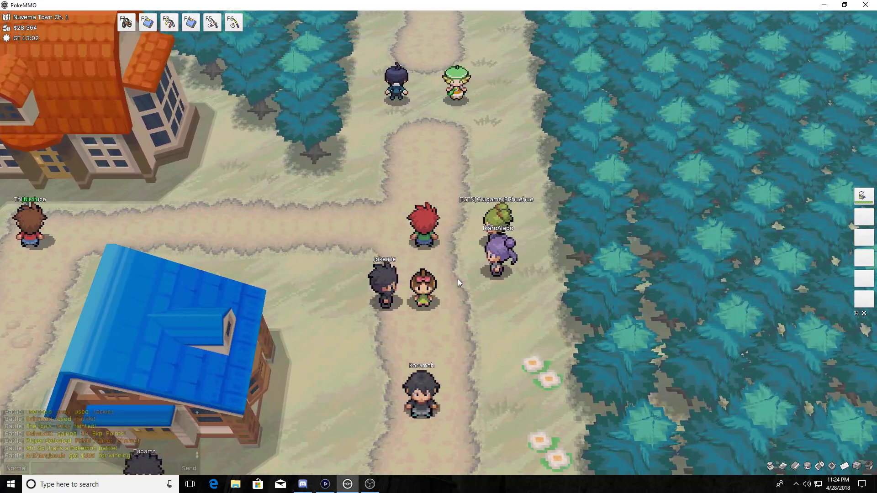
{"action": "key", "text": "Up"}
{"action": "key", "text": "Up"}
{"action": "key", "text": "Up"}
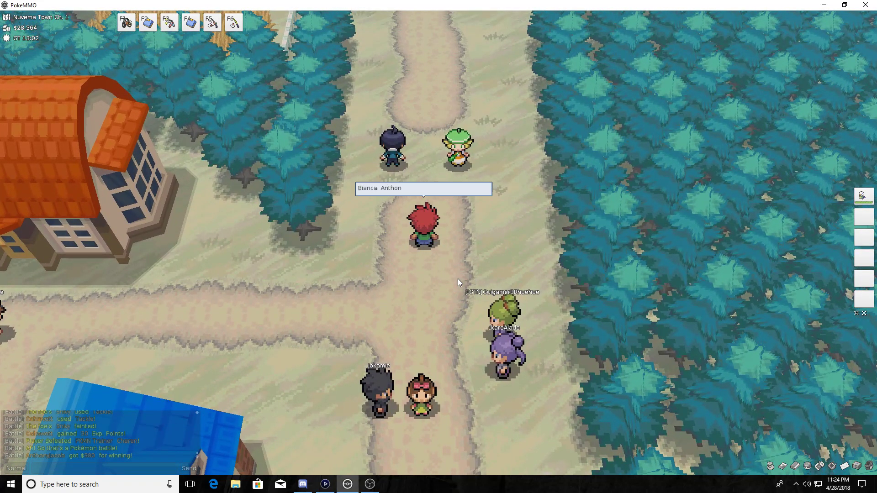
{"action": "key", "text": "z"}
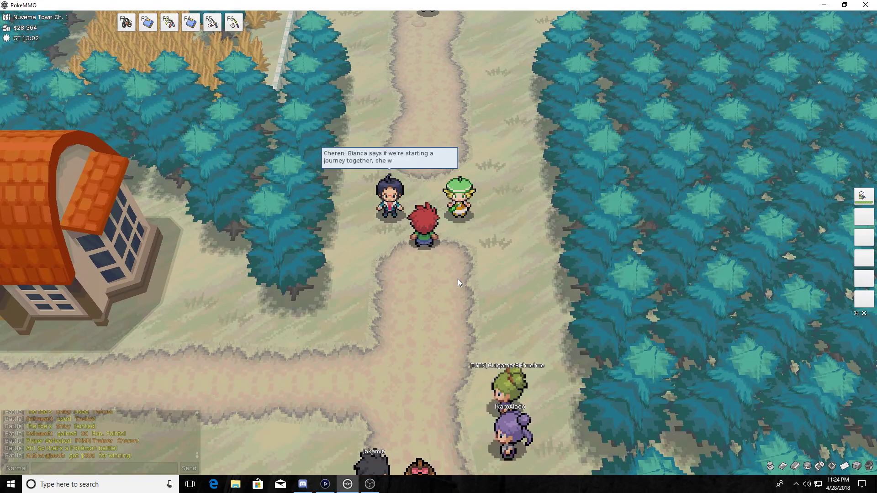
{"action": "key", "text": "z"}
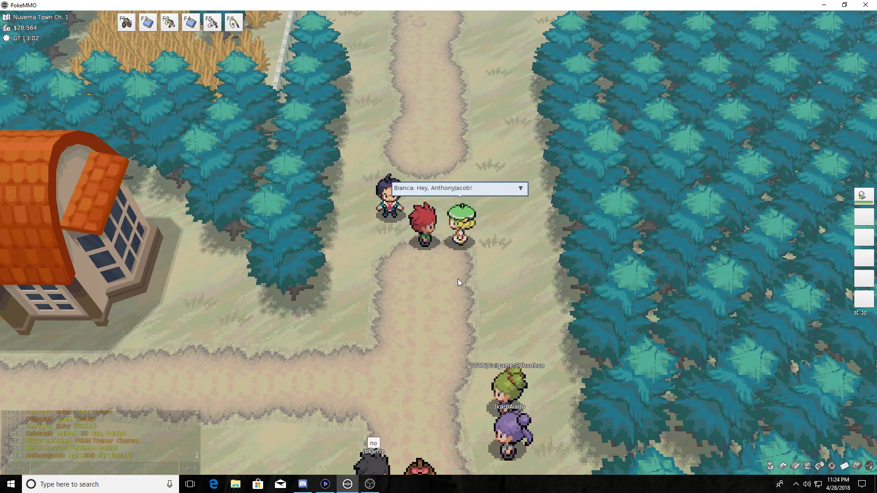
{"action": "key", "text": "z"}
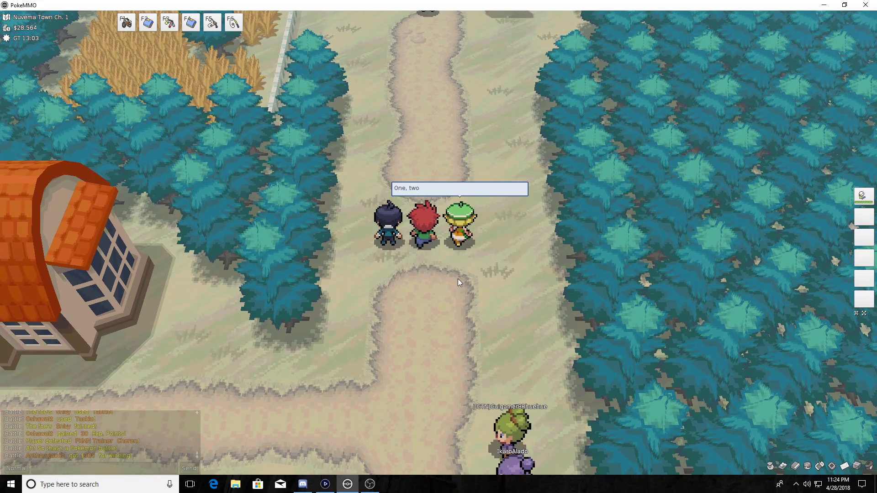
{"action": "key", "text": "z"}
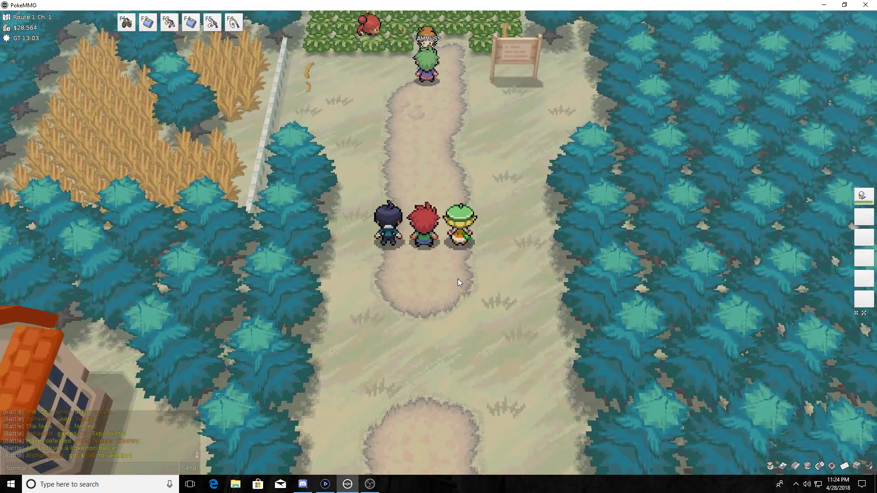
{"action": "key", "text": "z"}
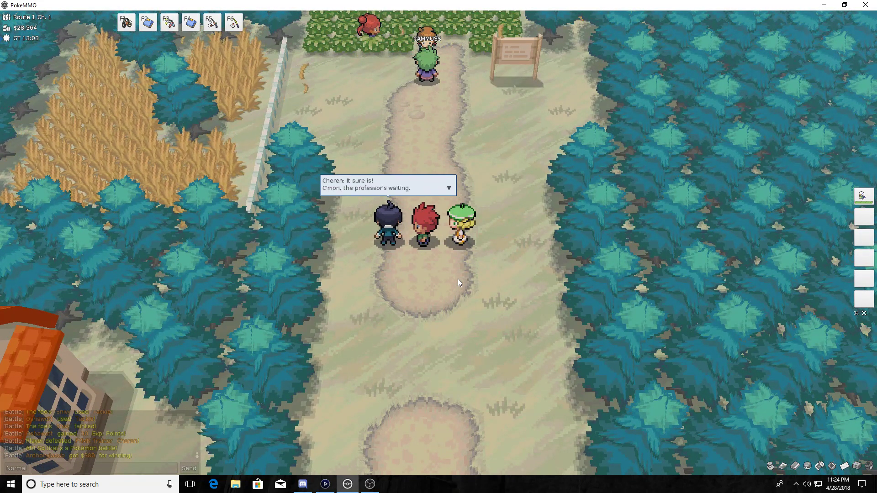
{"action": "key", "text": "z"}
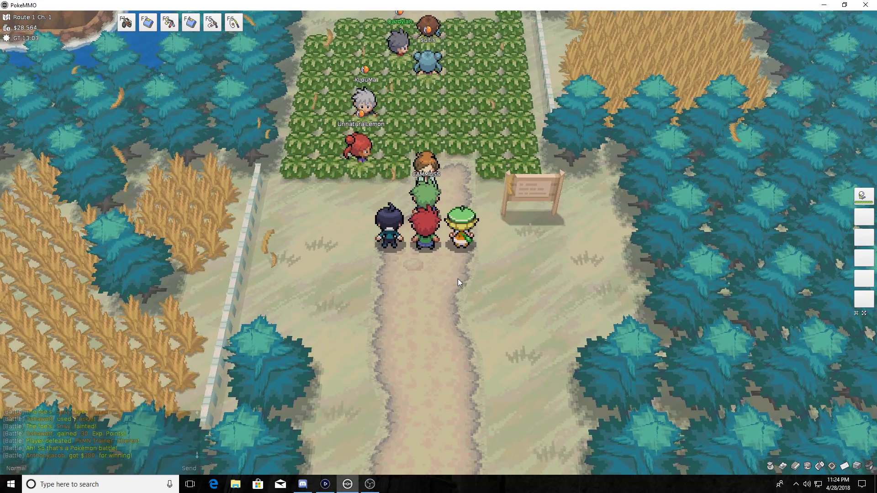
- Hear Juniper's step-by-step instructions for catching Pokémon
{"action": "key", "text": "z"}
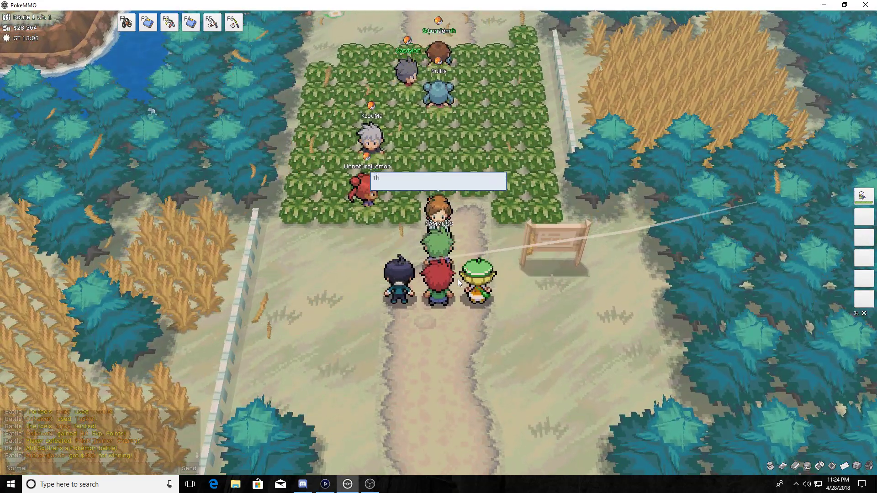
{"action": "key", "text": "z"}
{"action": "key", "text": "z"}
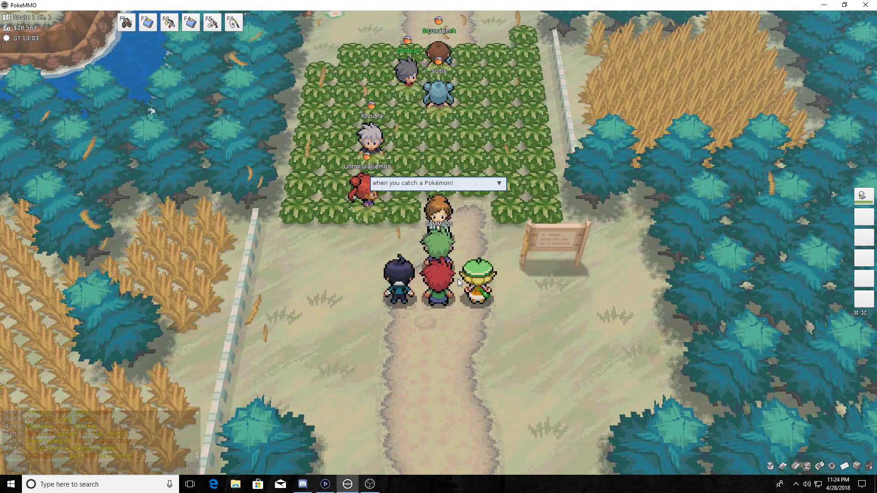
{"action": "key", "text": "z"}
{"action": "key", "text": "z"}
{"action": "key", "text": "z"}
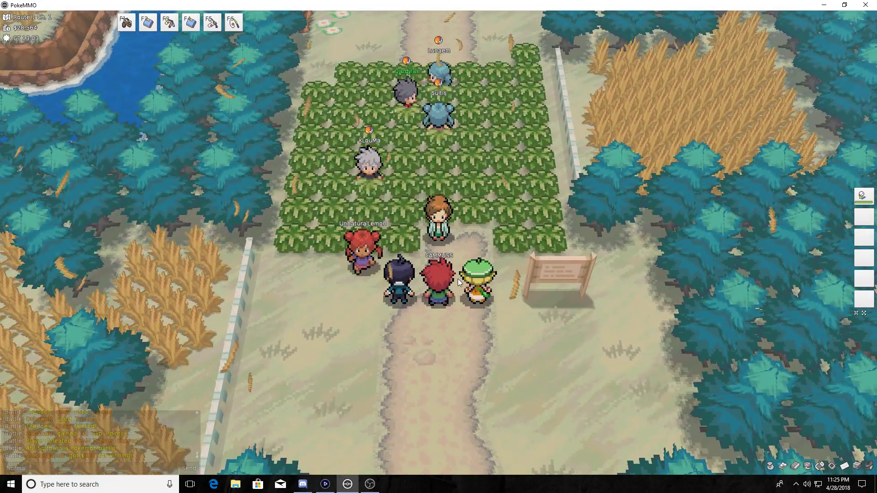
{"action": "key", "text": "z"}
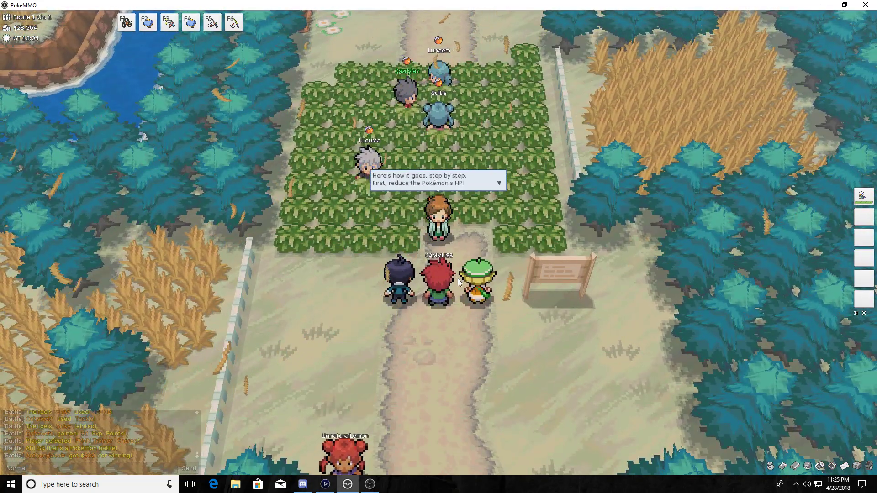
{"action": "key", "text": "z"}
{"action": "key", "text": "z"}
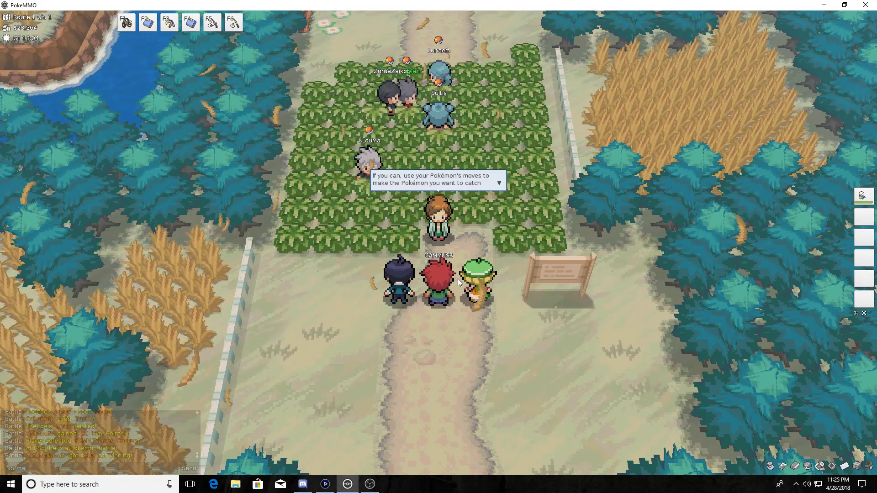
- Finish the catching tips and receive five Poké Balls from Juniper
{"action": "key", "text": "z"}
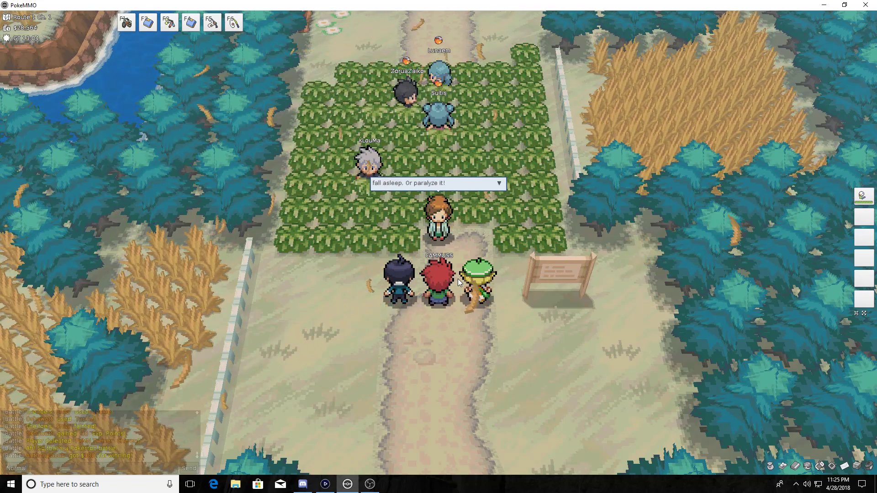
{"action": "key", "text": "z"}
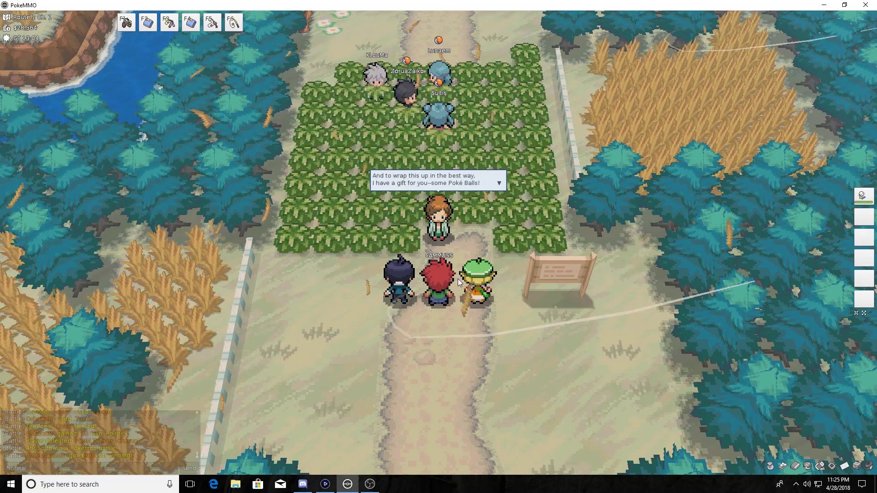
{"action": "key", "text": "z"}
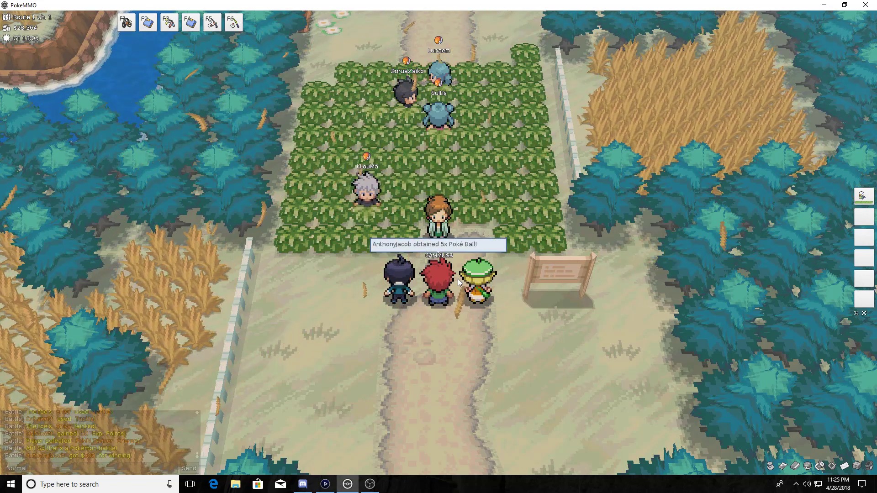
{"action": "key", "text": "z"}
{"action": "key", "text": "z"}
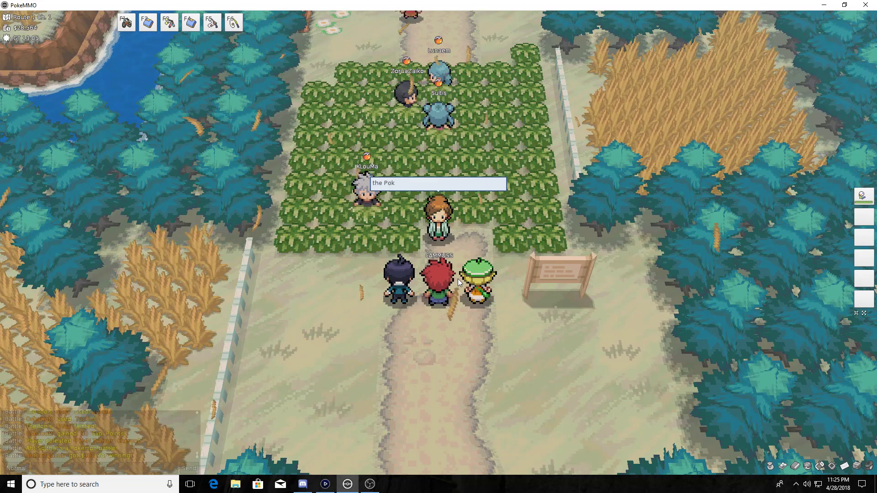
{"action": "key", "text": "z"}
{"action": "key", "text": "z"}
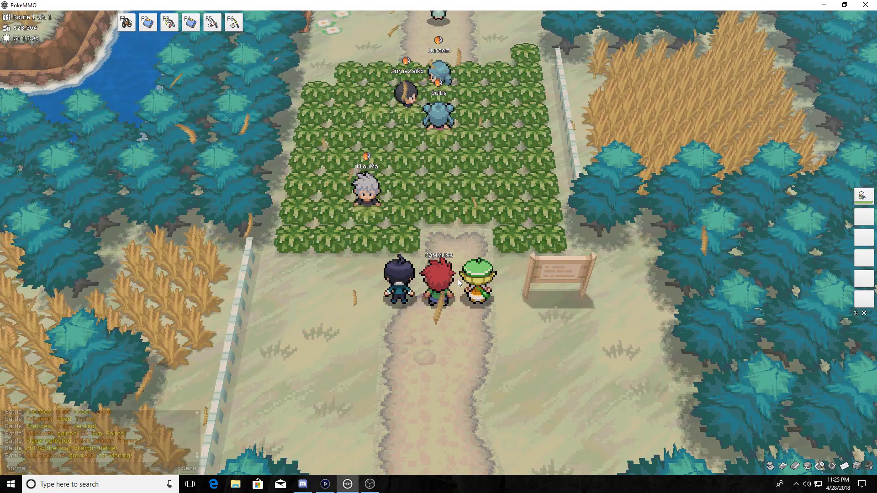
- Advance Bianca's and Cheren's talk about reaching Accumula Town and healing on the way
{"action": "key", "text": "z"}
{"action": "key", "text": "z"}
{"action": "key", "text": "z"}
{"action": "key", "text": "z"}
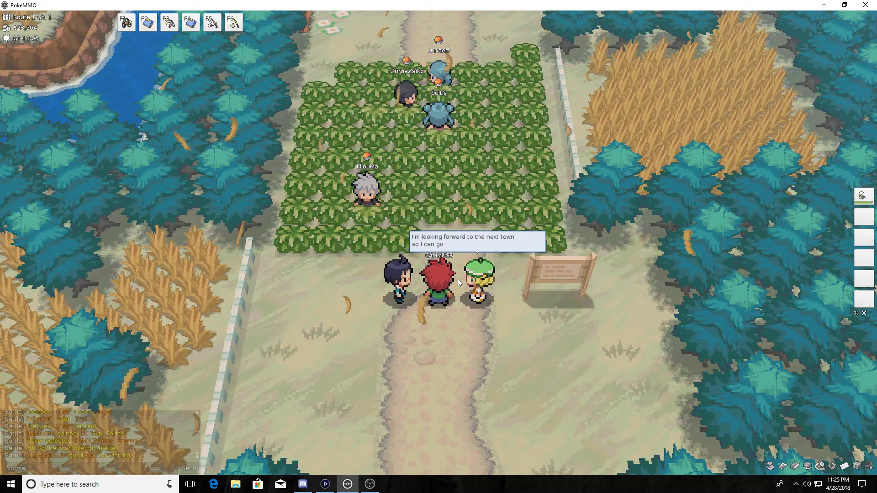
{"action": "key", "text": "z"}
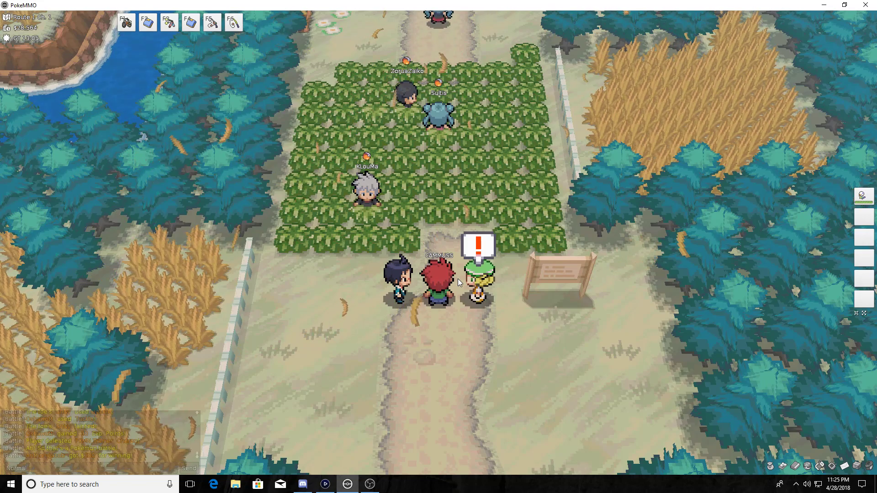
{"action": "key", "text": "z"}
{"action": "key", "text": "z"}
{"action": "key", "text": "z"}
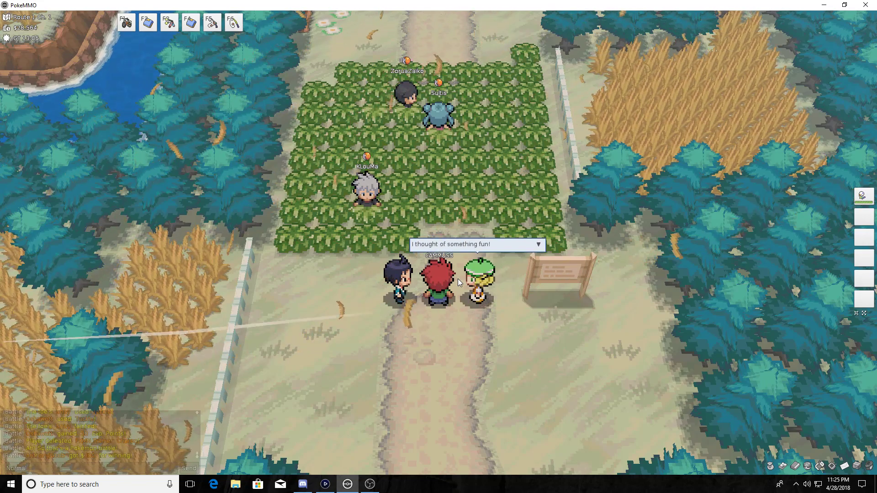
{"action": "key", "text": "z"}
{"action": "key", "text": "z"}
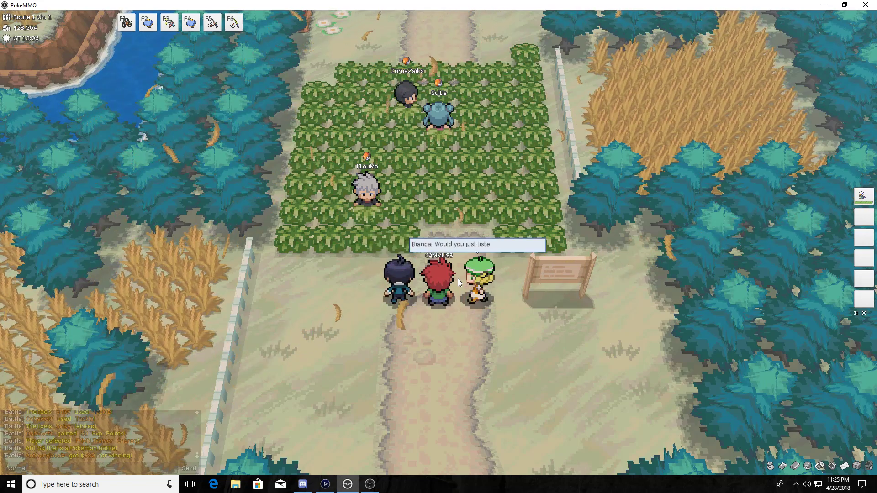
{"action": "key", "text": "z"}
{"action": "key", "text": "z"}
{"action": "key", "text": "z"}
{"action": "key", "text": "z"}
{"action": "key", "text": "z"}
{"action": "key", "text": "z"}
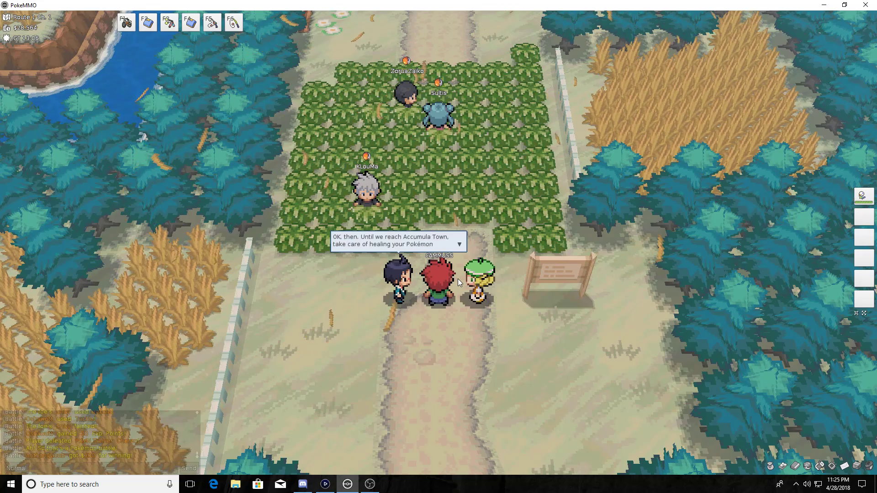
{"action": "key", "text": "z"}
{"action": "key", "text": "z"}
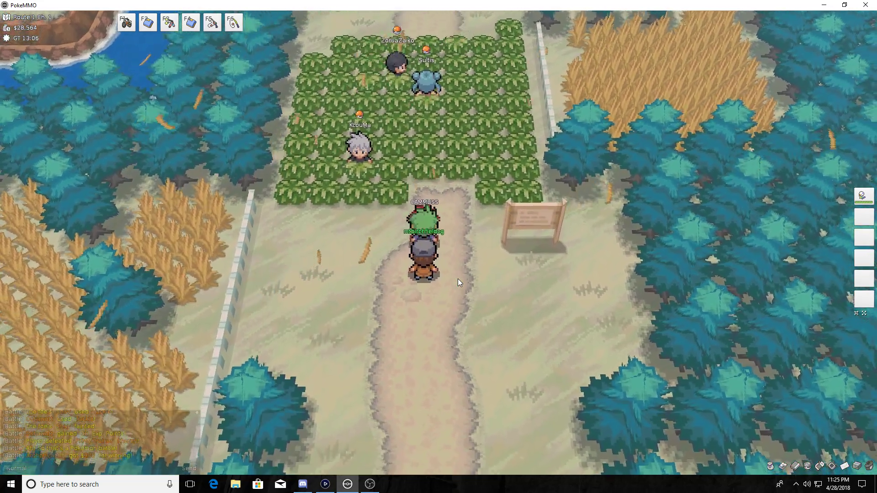
- Walk north up Route 1 through the grass to Bianca and Cheren
{"action": "key", "text": "Up"}
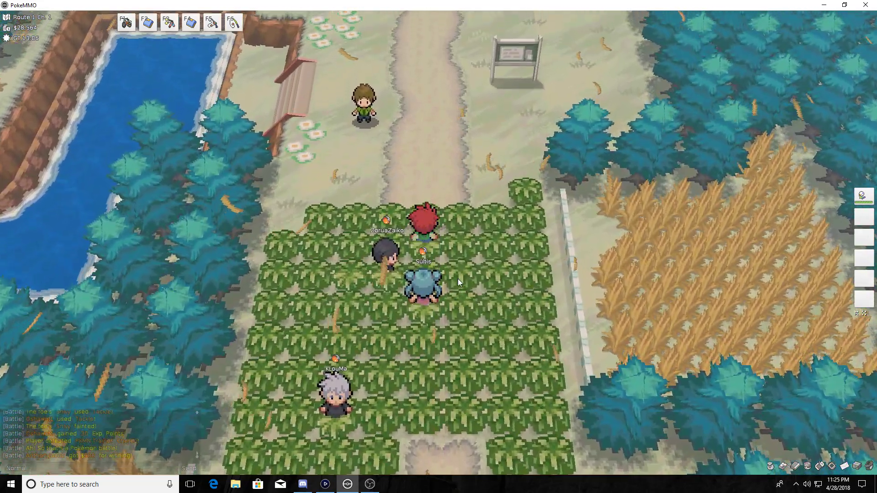
{"action": "key", "text": "Up"}
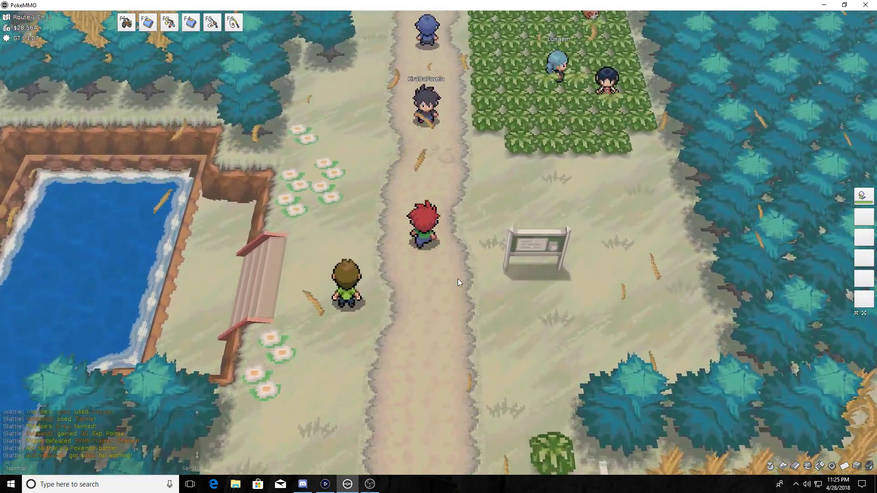
{"action": "key", "text": "Up"}
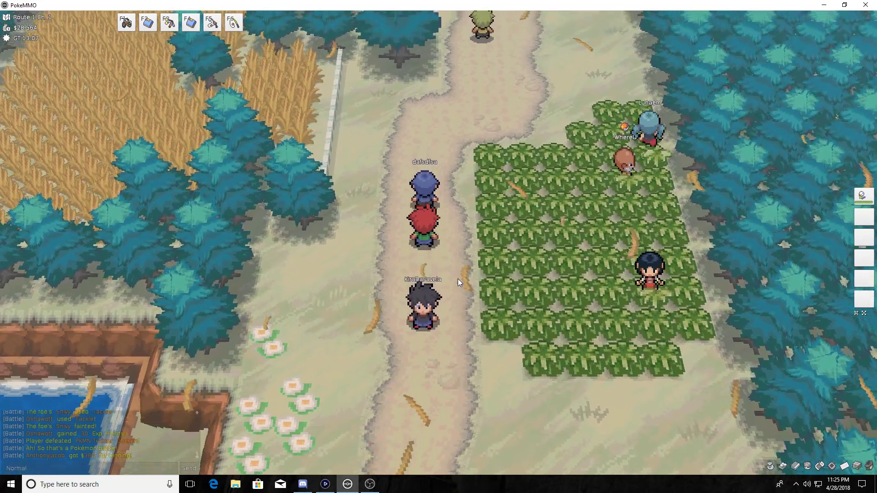
{"action": "key", "text": "Up"}
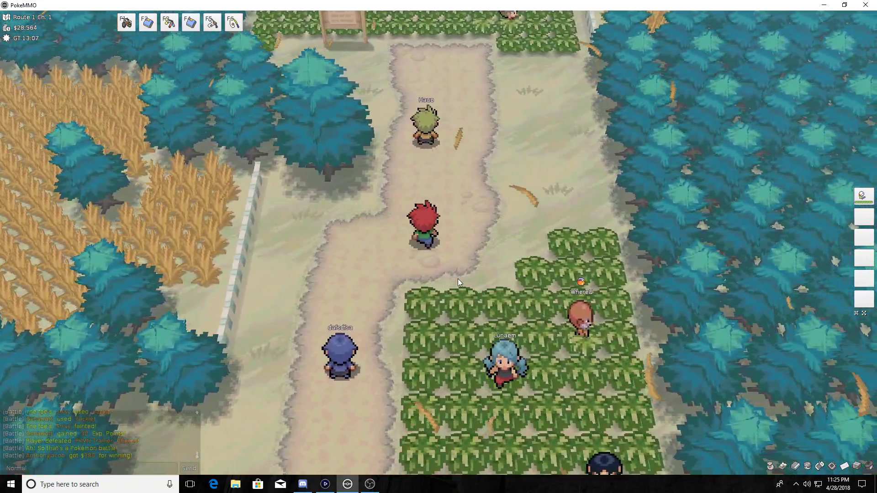
{"action": "key", "text": "Up"}
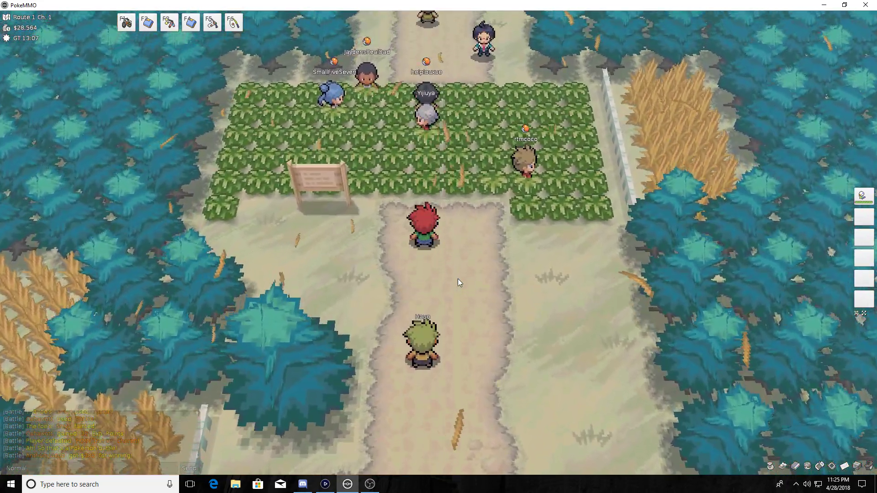
{"action": "key", "text": "Up"}
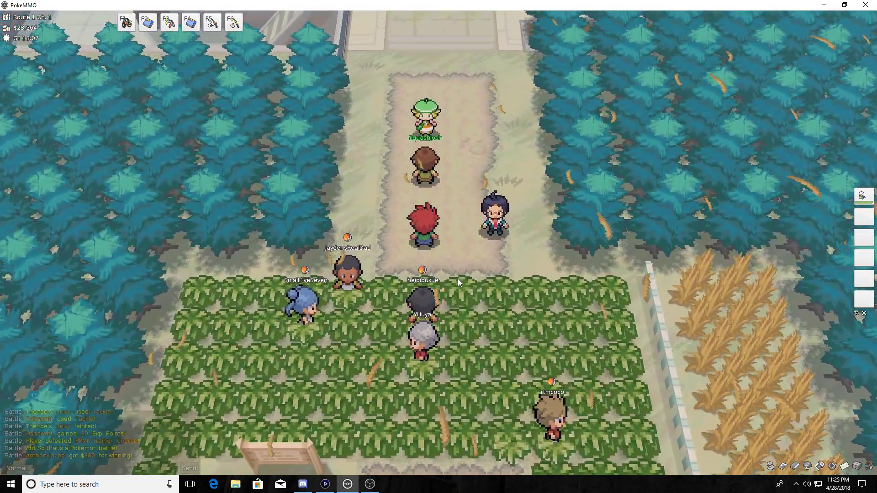
{"action": "key", "text": "Up"}
- Agree to compare Pokémon, hear Cheren's Pokédex remark, and answer the Xtransceiver
{"action": "key", "text": "z"}
{"action": "key", "text": "z"}
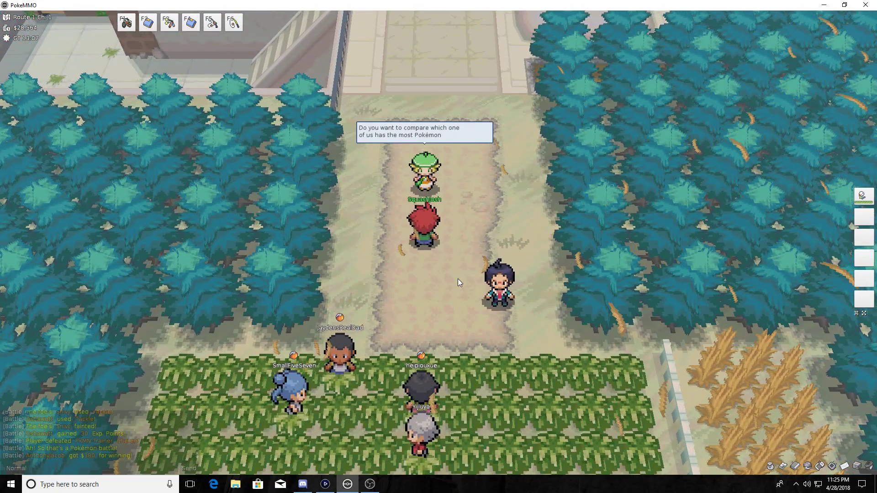
{"action": "key", "text": "z"}
{"action": "key", "text": "z"}
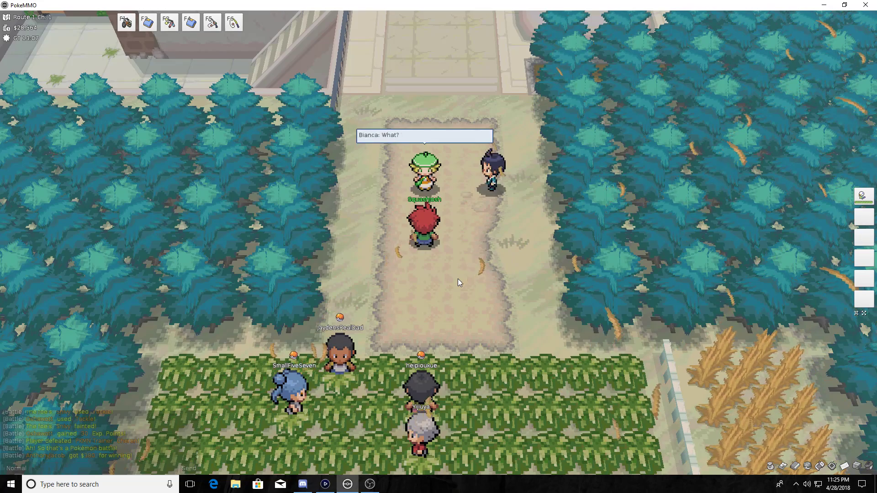
{"action": "key", "text": "z"}
{"action": "key", "text": "z"}
{"action": "key", "text": "z"}
{"action": "key", "text": "z"}
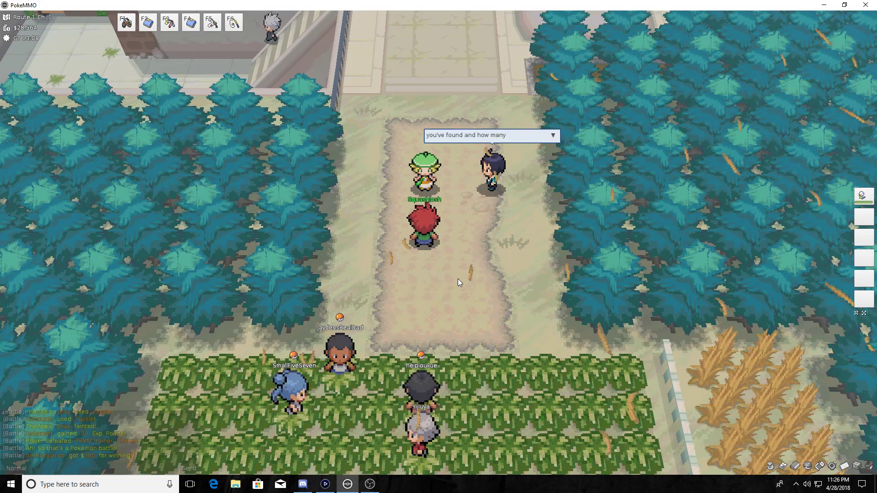
{"action": "key", "text": "z"}
{"action": "key", "text": "z"}
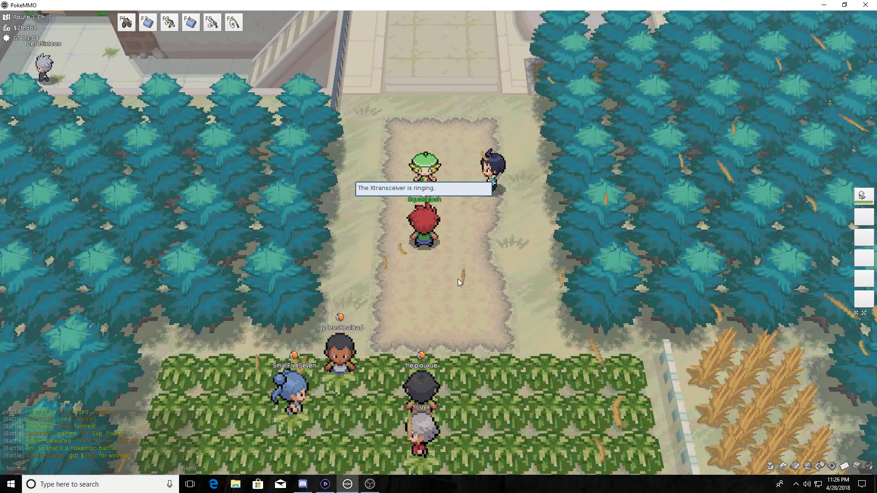
{"action": "key", "text": "z"}
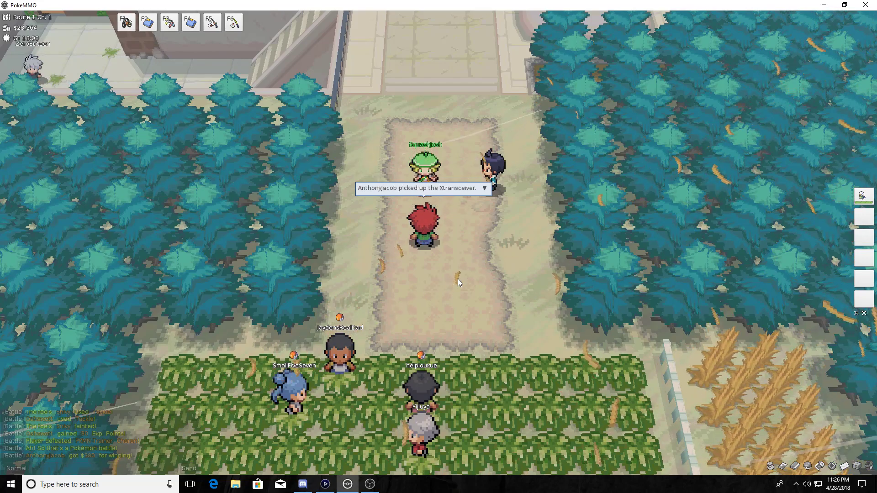
- Advance Juniper's and Bianca's Xtransceiver call to its end, then walk north toward Accumula Town
{"action": "key", "text": "z"}
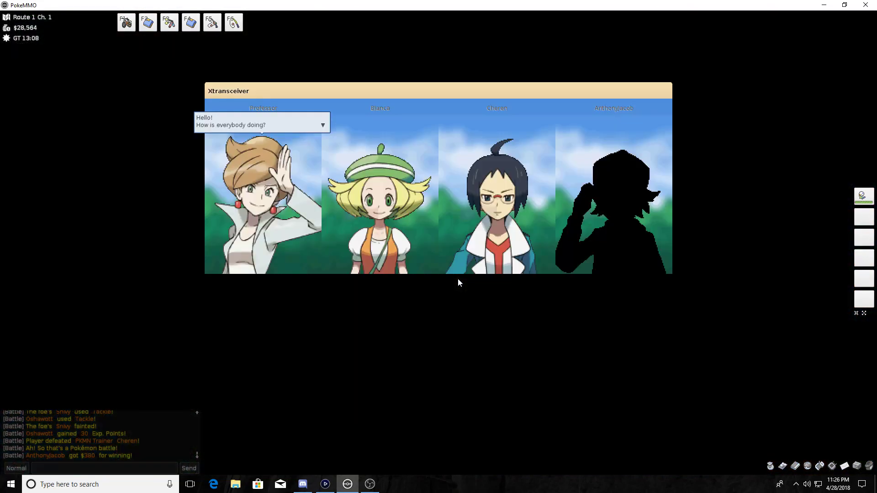
{"action": "key", "text": "z"}
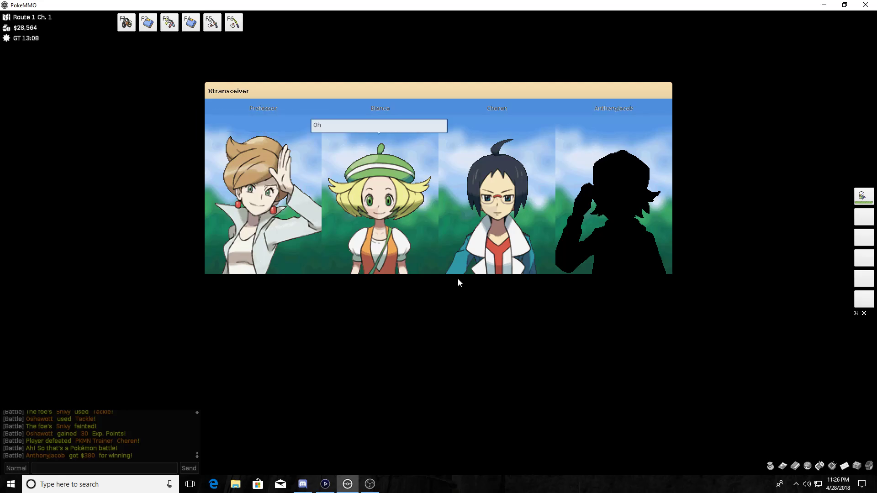
{"action": "key", "text": "z"}
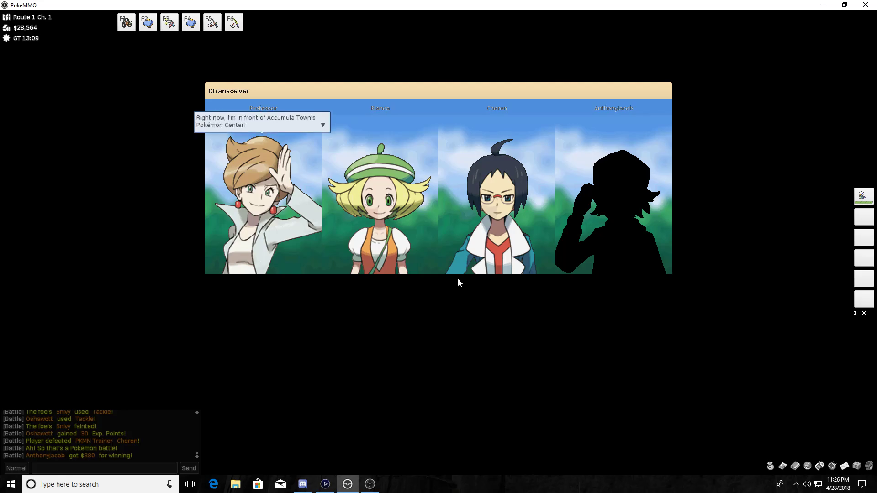
{"action": "key", "text": "z"}
{"action": "key", "text": "z"}
{"action": "key", "text": "z"}
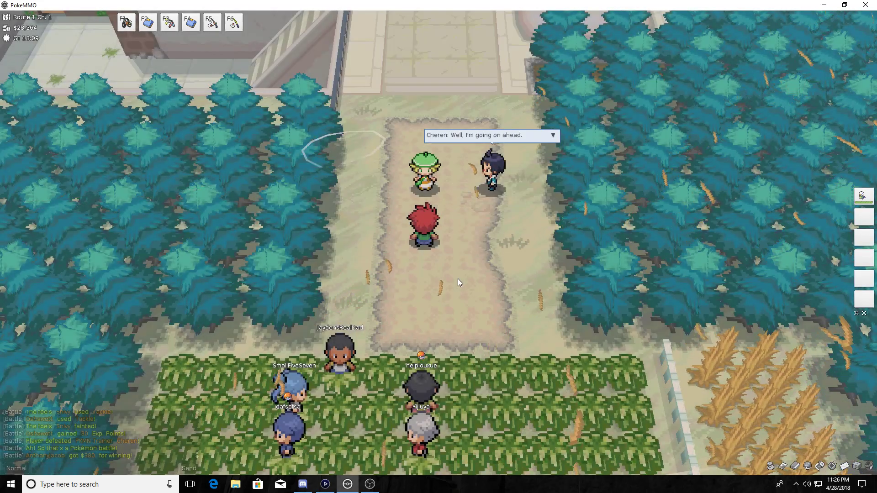
{"action": "key", "text": "z"}
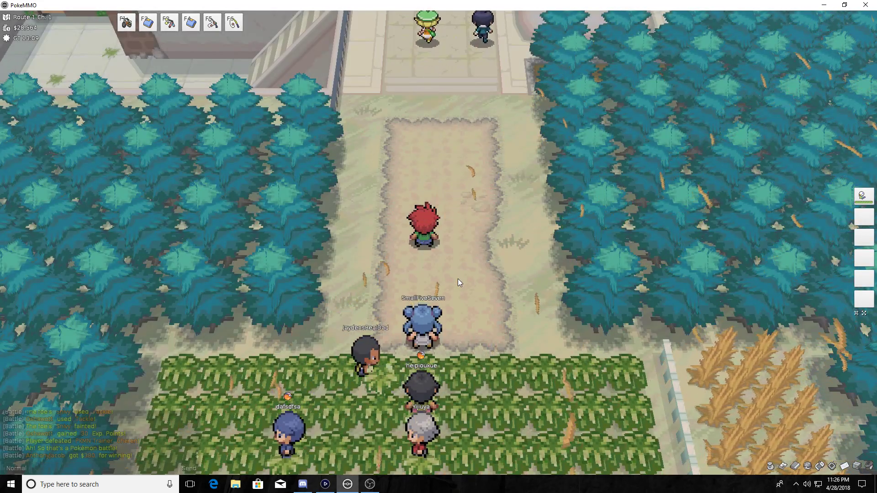
{"action": "key", "text": "Up"}
{"action": "key", "text": "Up"}
{"action": "key", "text": "Up"}
- Walk north into Accumula Town and east to the Pokémon Center
{"action": "key", "text": "Up"}
{"action": "key", "text": "Up"}
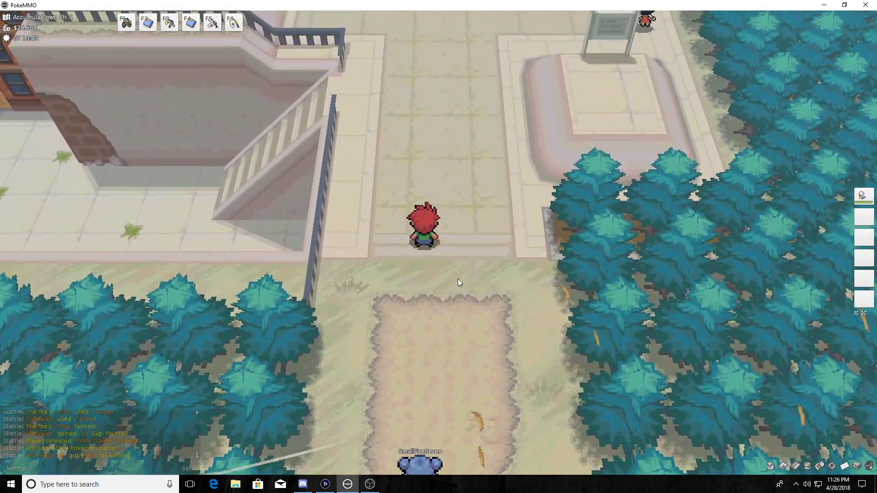
{"action": "key", "text": "Up"}
{"action": "key", "text": "Up"}
{"action": "key", "text": "Up"}
{"action": "key", "text": "Up"}
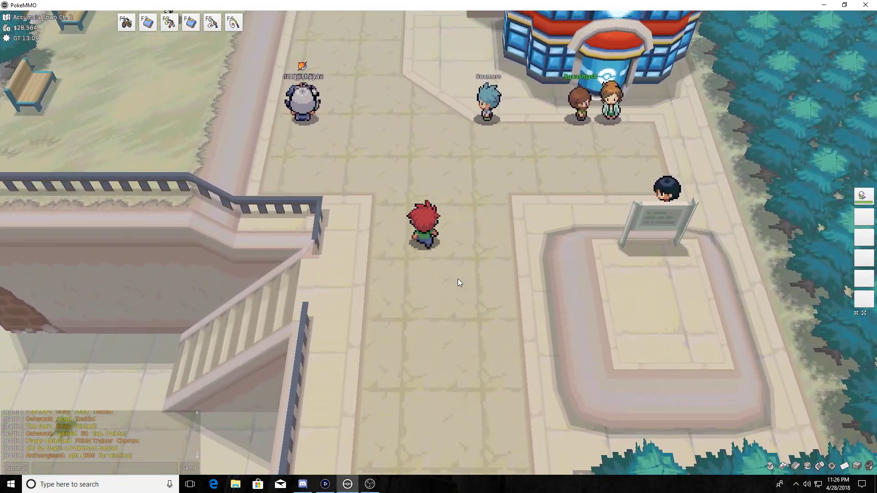
{"action": "key", "text": "Up"}
{"action": "key", "text": "Up"}
{"action": "key", "text": "Right"}
{"action": "key", "text": "Right"}
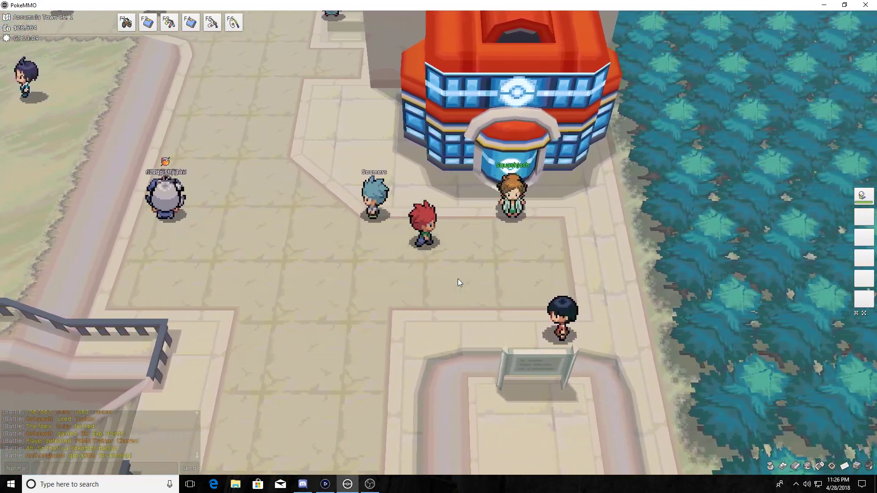
{"action": "key", "text": "Right"}
{"action": "key", "text": "Right"}
- Hear Juniper's greeting and follow her into the Pokémon Center
{"action": "key", "text": "z"}
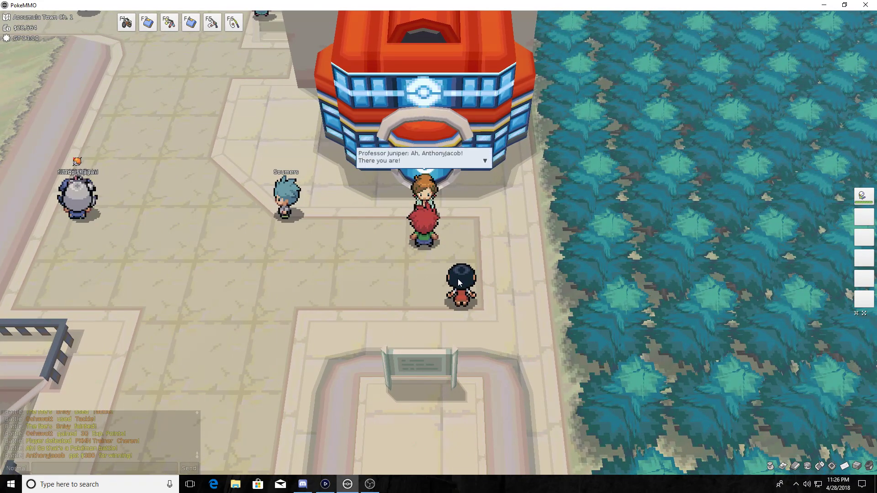
{"action": "key", "text": "z"}
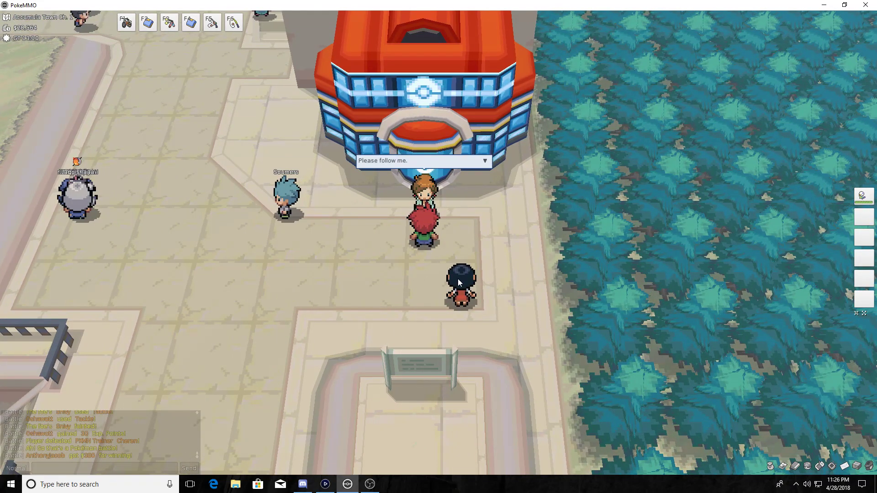
{"action": "key", "text": "z"}
{"action": "key", "text": "z"}
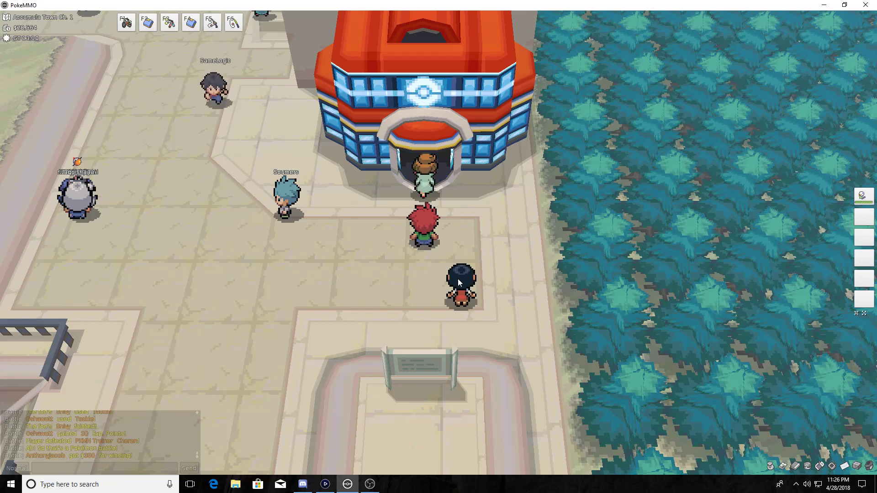
{"action": "key", "text": "z"}
{"action": "key", "text": "z"}
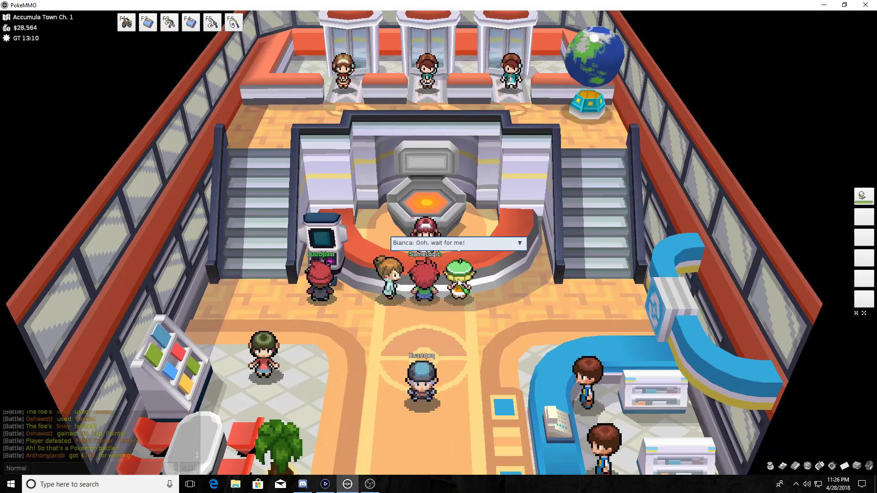
- Follow Juniper's Pokémon Center tour covering healing and the PC
{"action": "key", "text": "z"}
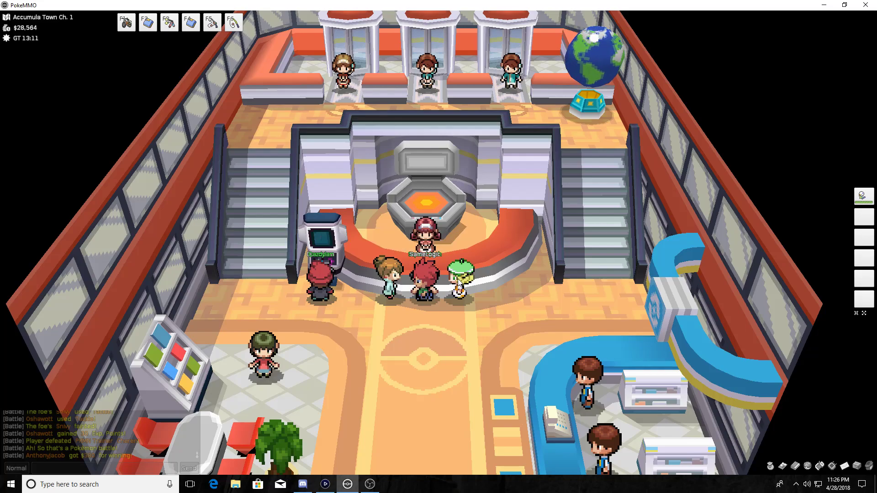
{"action": "key", "text": "z"}
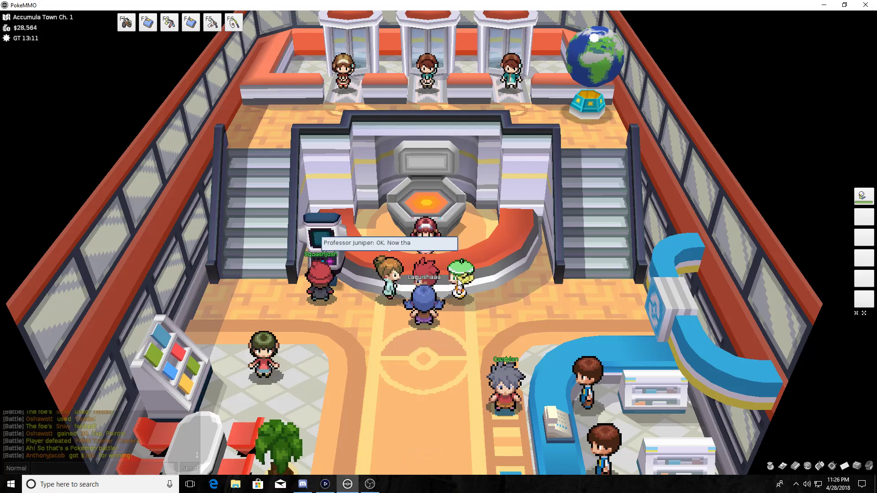
{"action": "key", "text": "Left"}
{"action": "key", "text": "Left"}
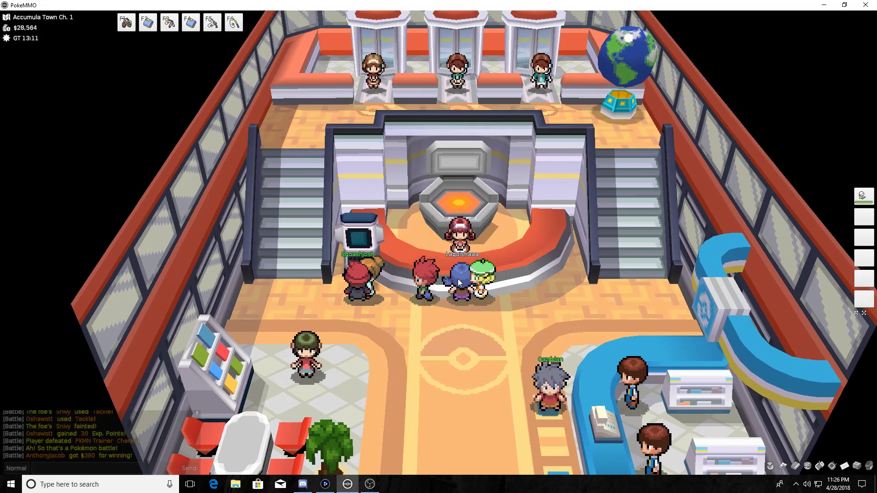
{"action": "key", "text": "z"}
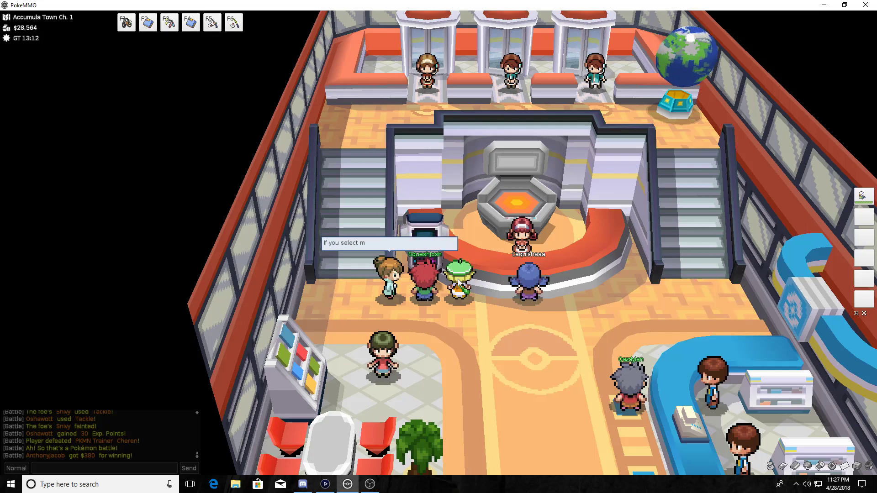
{"action": "key", "text": "z"}
{"action": "key", "text": "z"}
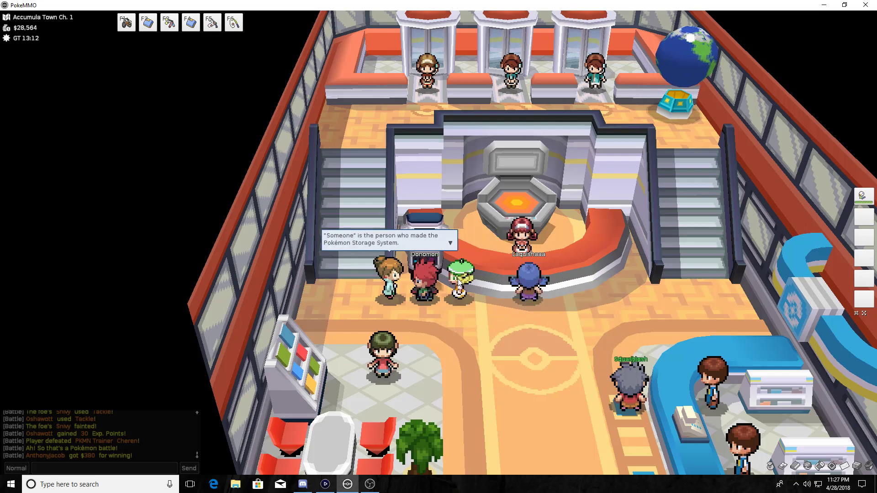
{"action": "key", "text": "z"}
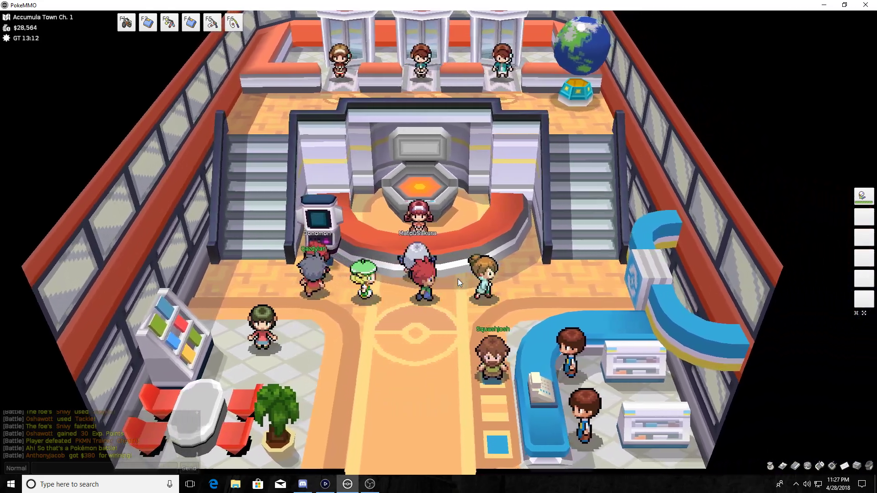
- Hear Juniper's introduction to the Poké Mart counter
{"action": "key", "text": "Down"}
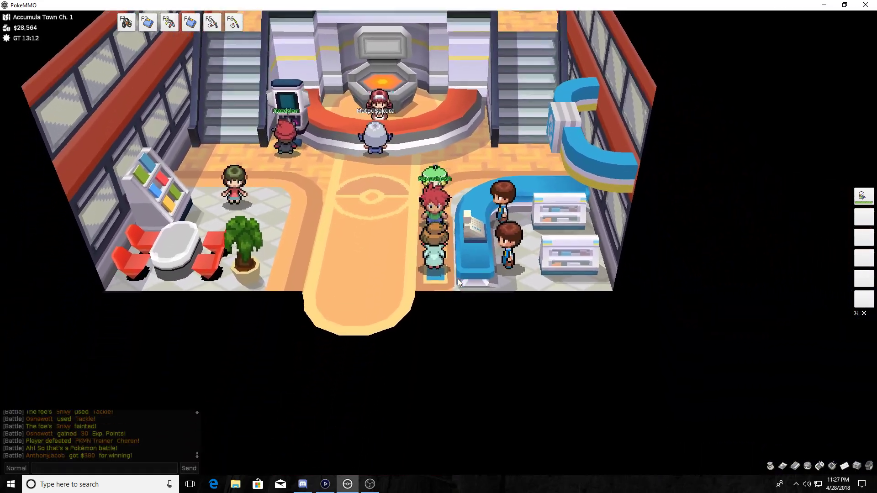
{"action": "key", "text": "Up"}
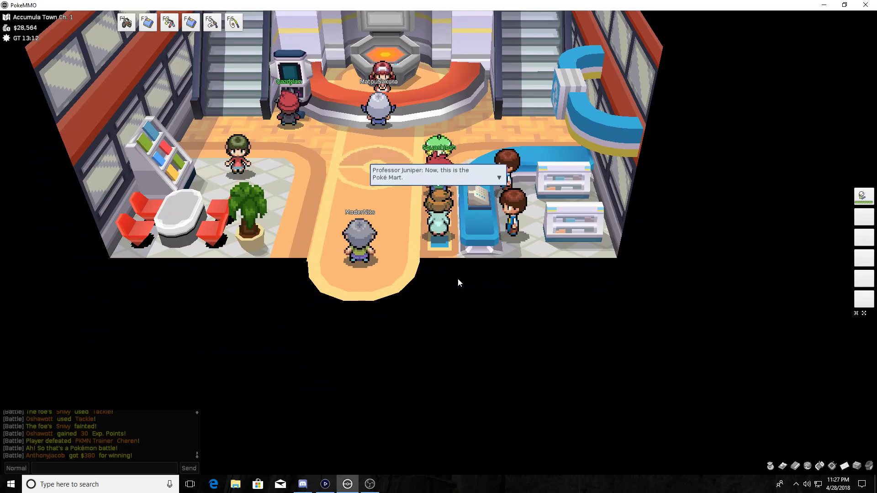
{"action": "key", "text": "z"}
{"action": "key", "text": "z"}
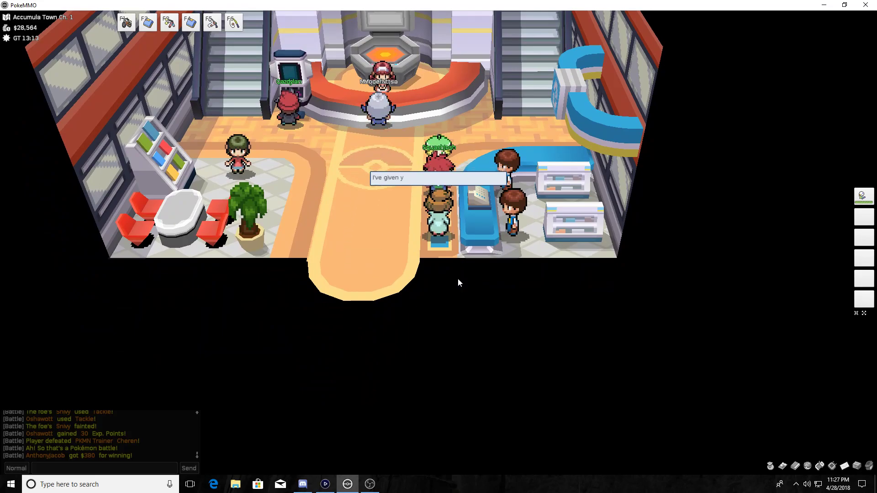
{"action": "key", "text": "z"}
{"action": "key", "text": "z"}
{"action": "key", "text": "z"}
{"action": "key", "text": "z"}
{"action": "key", "text": "z"}
{"action": "key", "text": "z"}
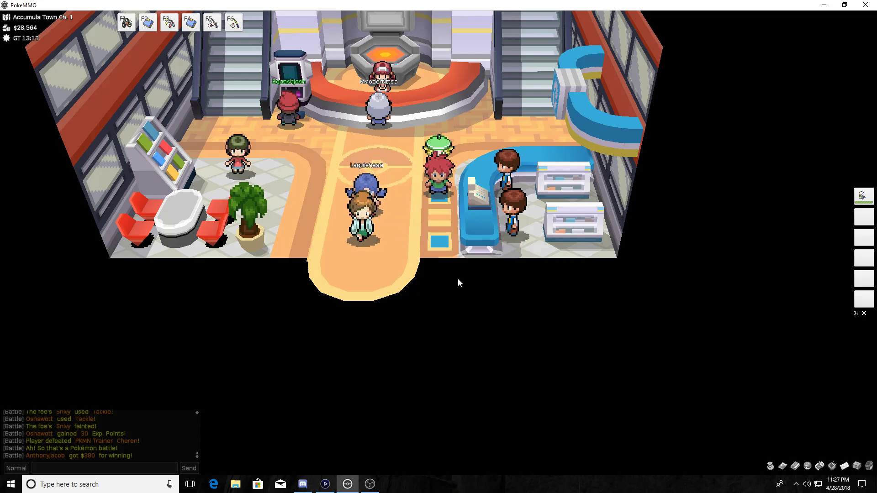
- Get past Bianca's shopping remarks, walk to the PC, and access its functions
{"action": "key", "text": "Down"}
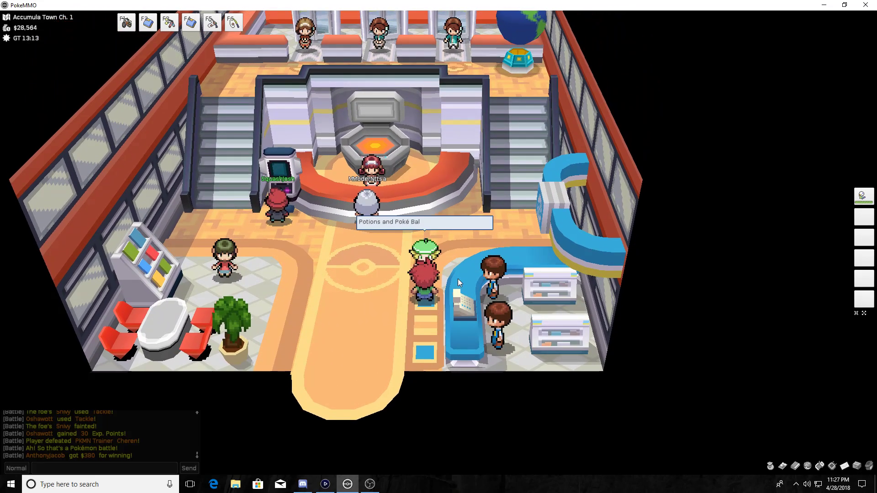
{"action": "key", "text": "z"}
{"action": "key", "text": "z"}
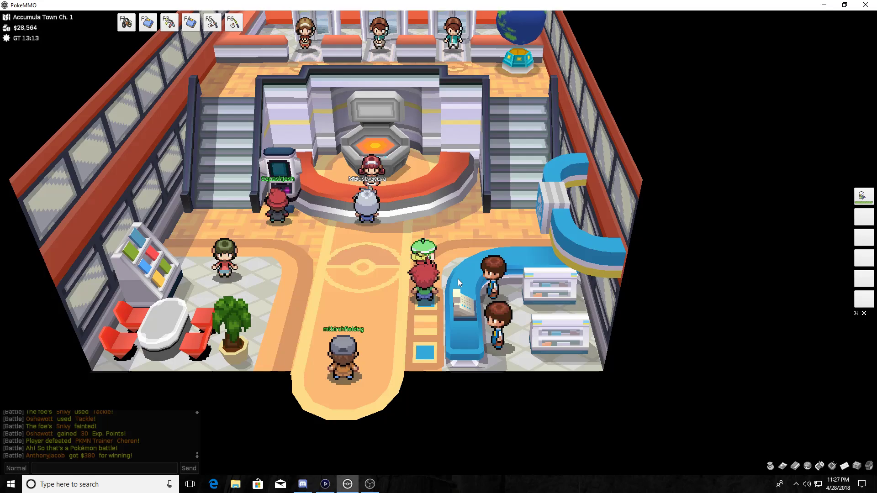
{"action": "key", "text": "z"}
{"action": "key", "text": "z"}
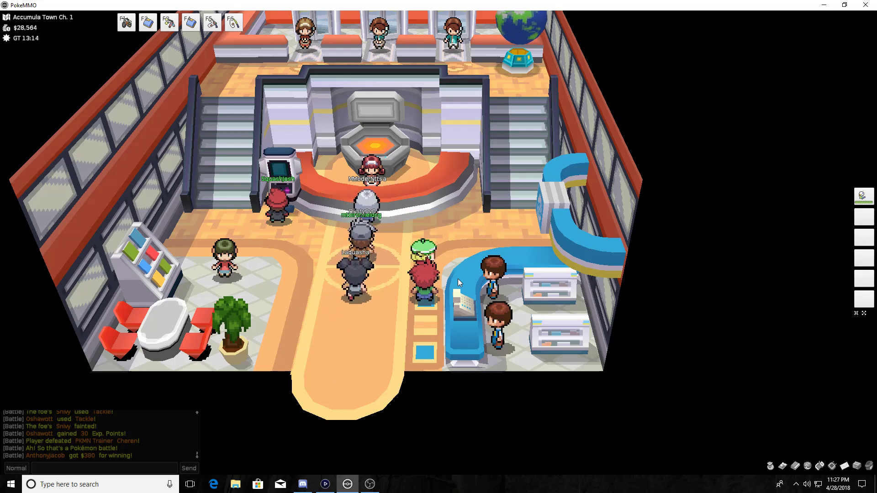
{"action": "key", "text": "Left"}
{"action": "key", "text": "Up"}
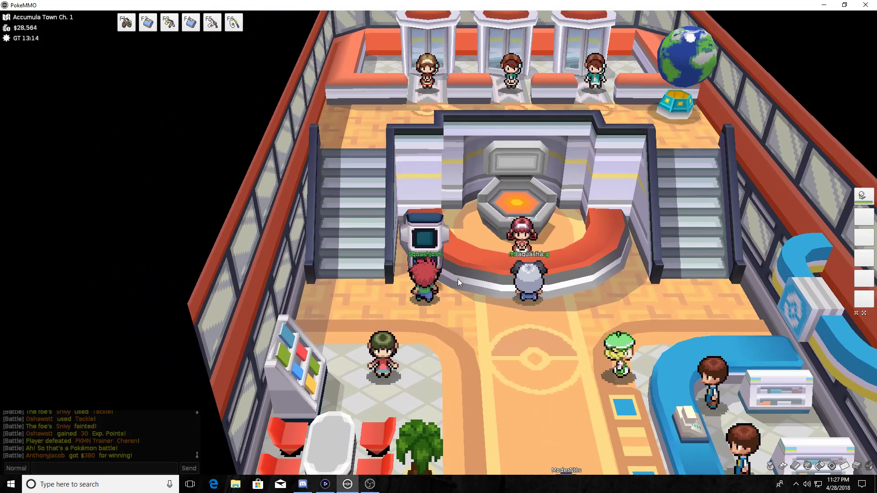
{"action": "key", "text": "z"}
{"action": "key", "text": "z"}
{"action": "key", "text": "z"}
{"action": "key", "text": "z"}
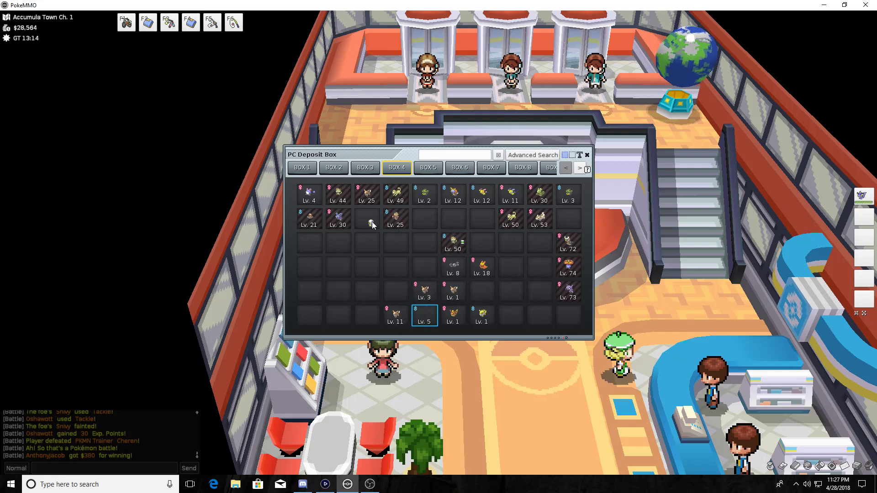
- Close the PC storage box and walk down out of the Pokémon Center
{"action": "left_click", "coordinate": [588, 155]}
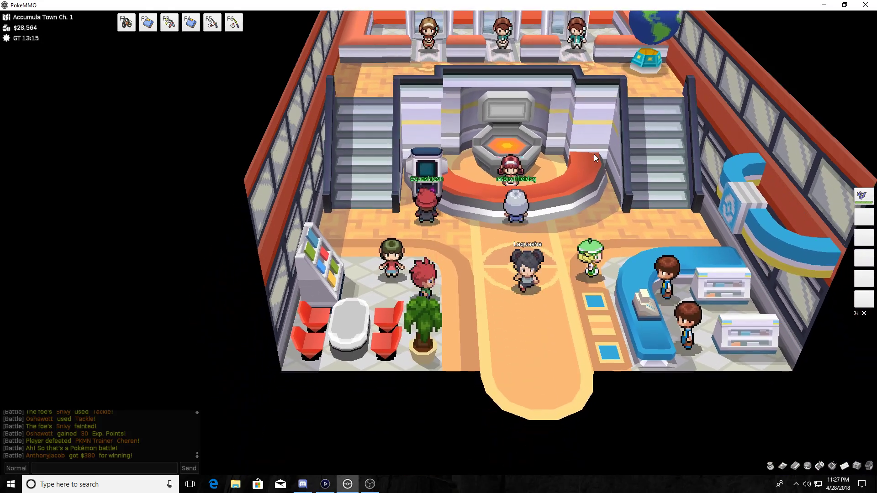
{"action": "key", "text": "Down"}
{"action": "key", "text": "Down"}
{"action": "key", "text": "Down"}
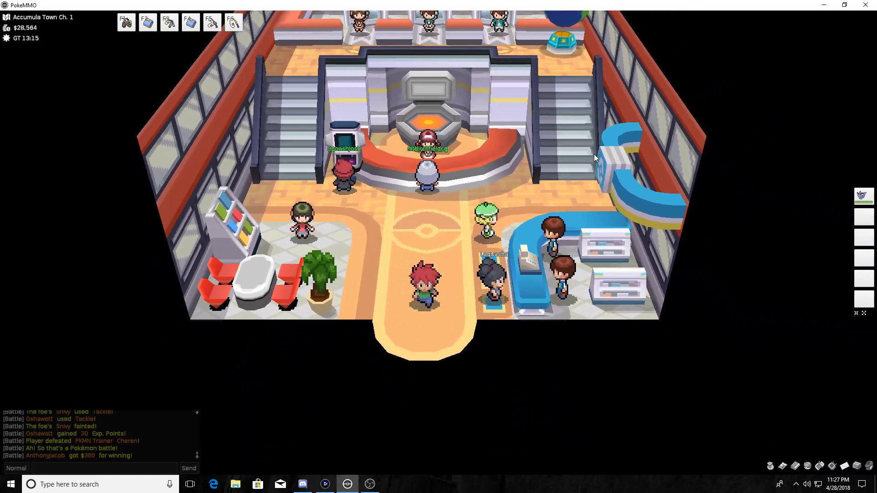
{"action": "key", "text": "Down"}
{"action": "key", "text": "Down"}
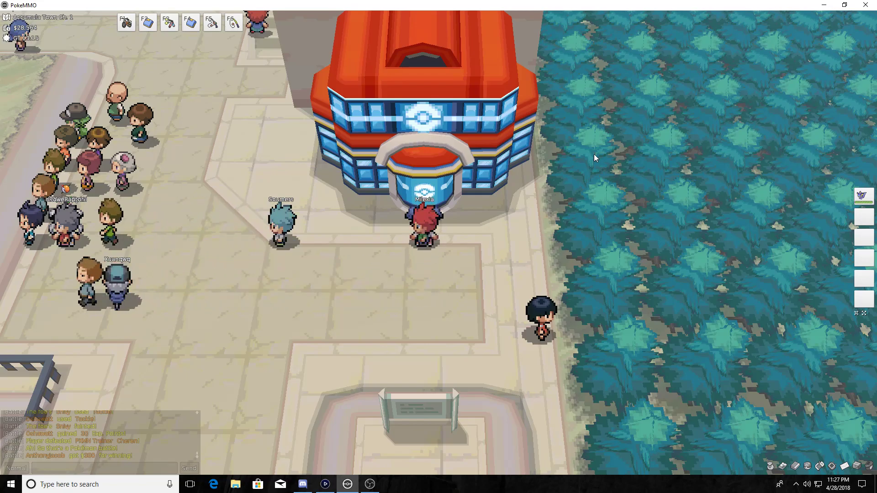
- Walk up and left across Accumula Town plaza to the crowd and start the Team Plasma speech
{"action": "key", "text": "Up"}
{"action": "key", "text": "Up"}
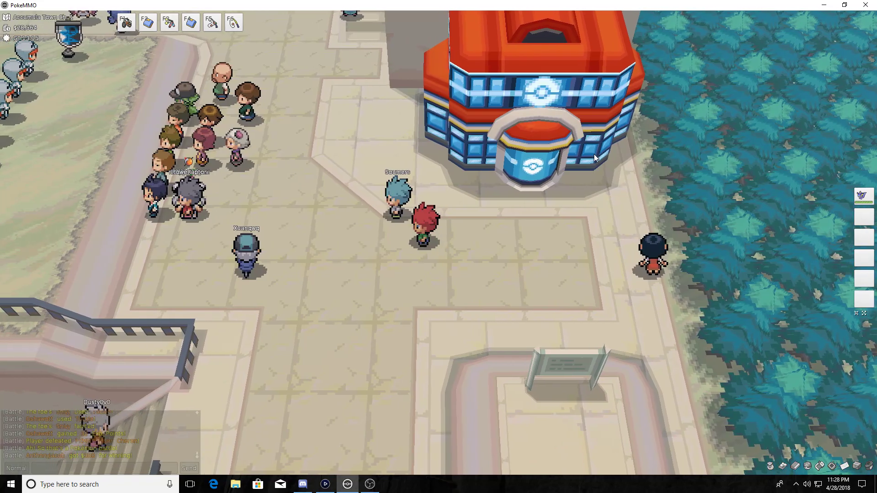
{"action": "key", "text": "Left"}
{"action": "key", "text": "Left"}
{"action": "key", "text": "Left"}
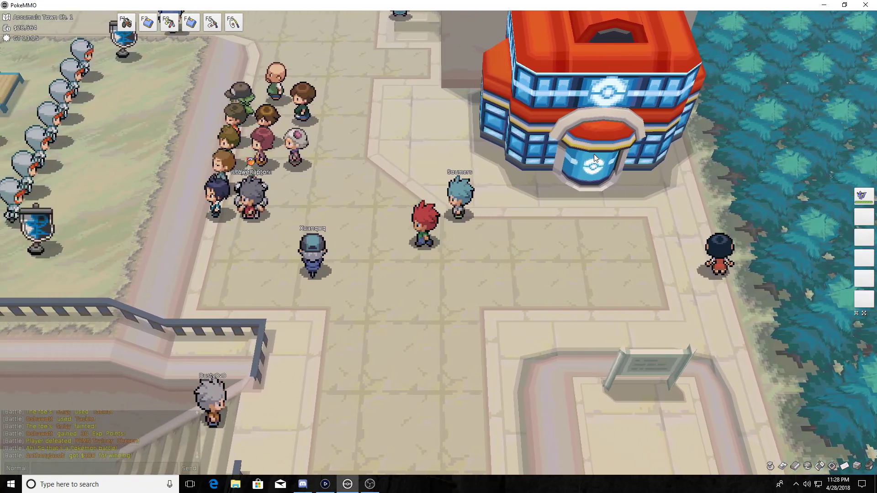
{"action": "key", "text": "Up"}
{"action": "key", "text": "Up"}
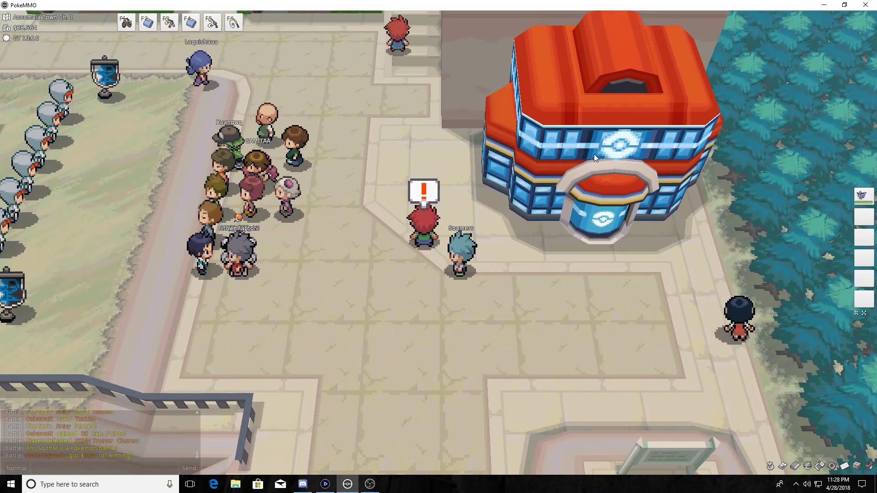
{"action": "key", "text": "Left"}
{"action": "key", "text": "Left"}
{"action": "key", "text": "Left"}
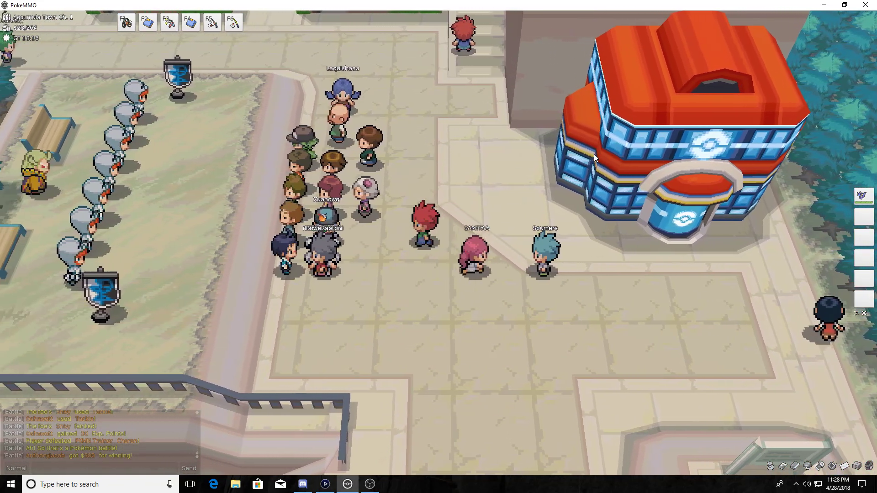
{"action": "key", "text": "Left"}
{"action": "key", "text": "Left"}
{"action": "key", "text": "Left"}
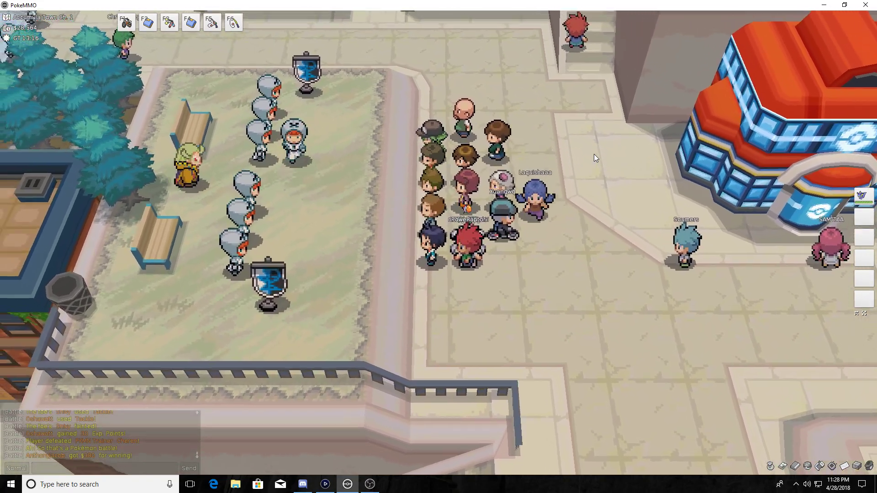
{"action": "key", "text": "Up"}
{"action": "key", "text": "Up"}
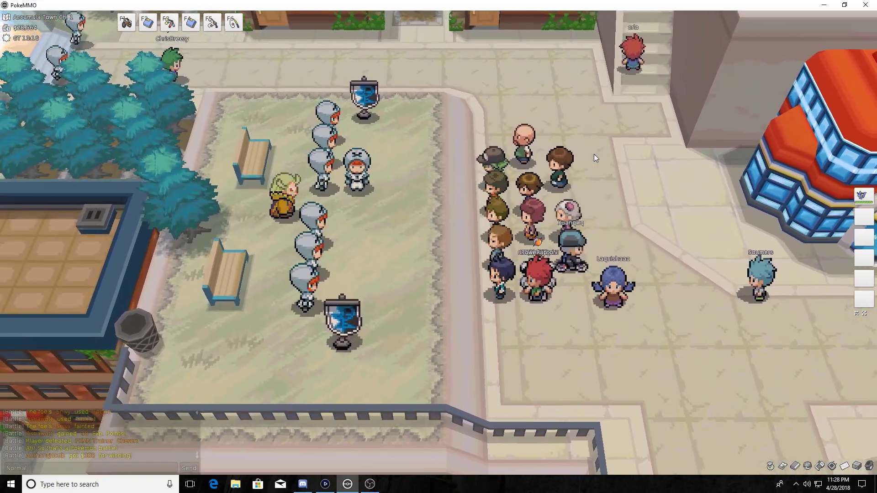
{"action": "key", "text": "Left"}
{"action": "key", "text": "Left"}
{"action": "key", "text": "Right"}
{"action": "key", "text": "Right"}
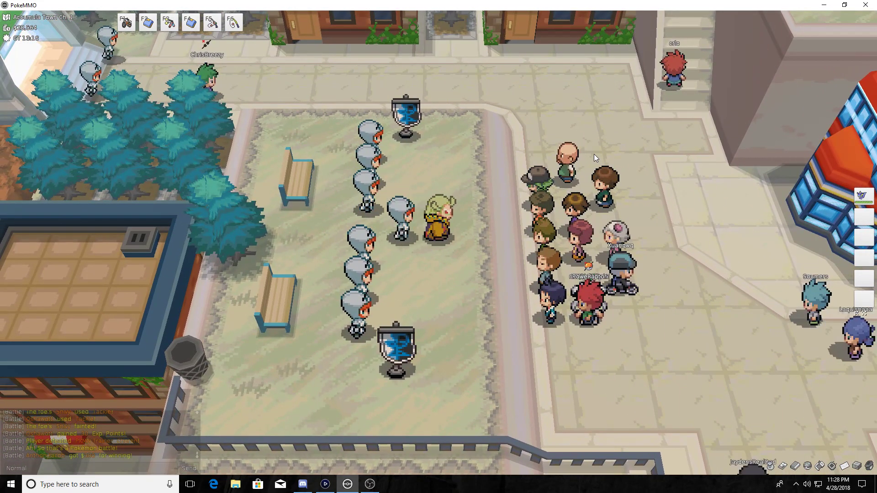
{"action": "key", "text": "z"}
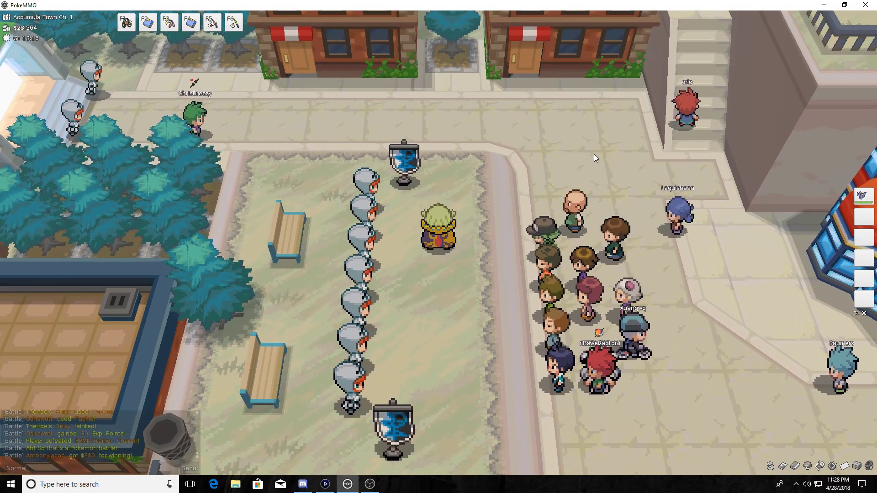
- Advance through Ghetsis's speech to his closing words until Team Plasma marches out
{"action": "key", "text": "z"}
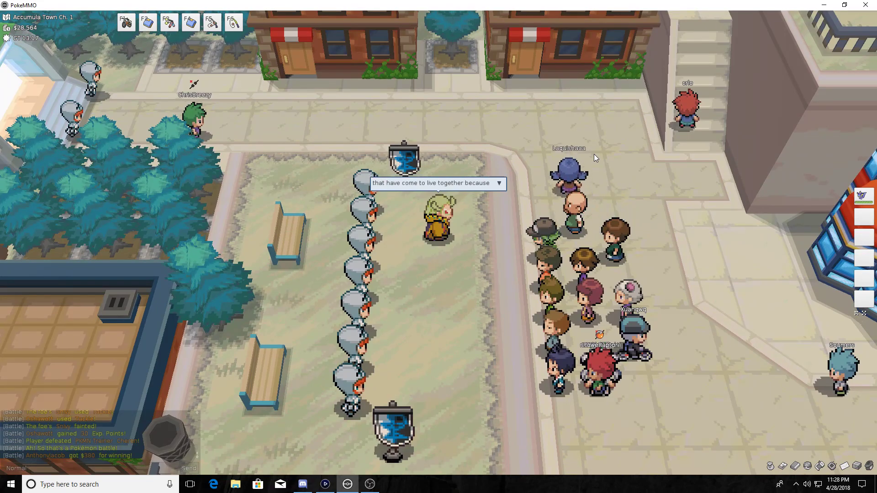
{"action": "key", "text": "z"}
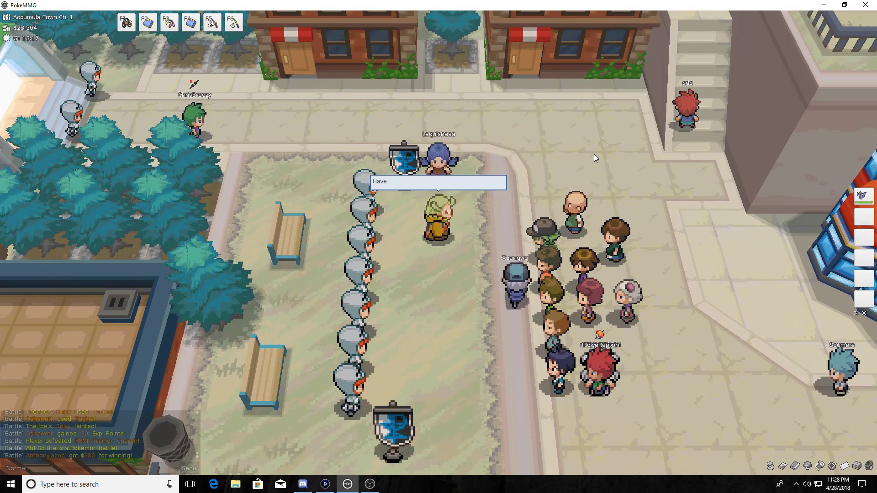
{"action": "key", "text": "z"}
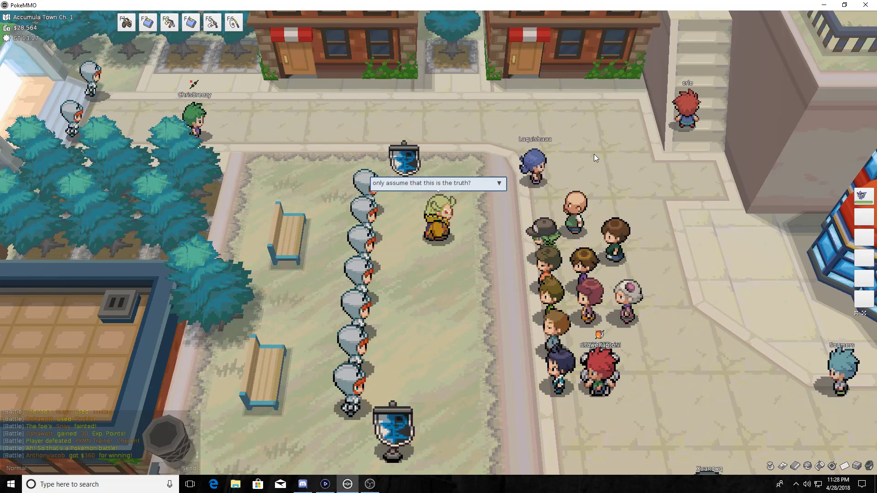
{"action": "key", "text": "z"}
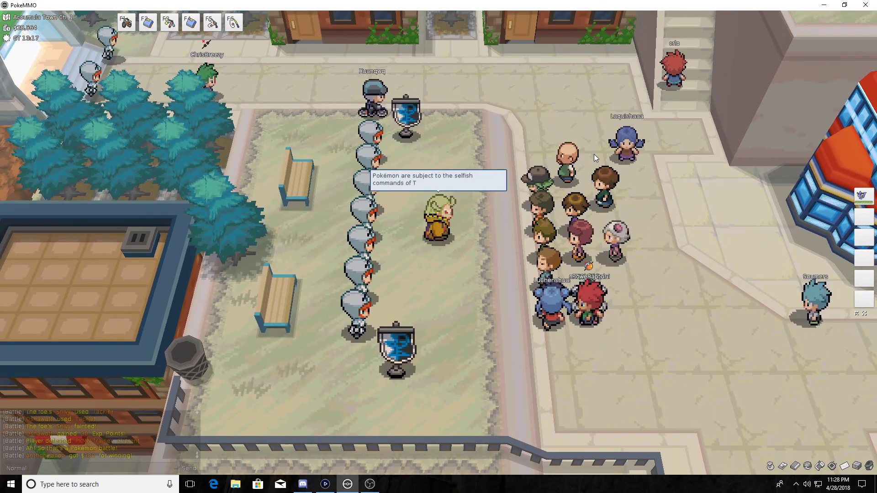
{"action": "key", "text": "z"}
{"action": "key", "text": "z"}
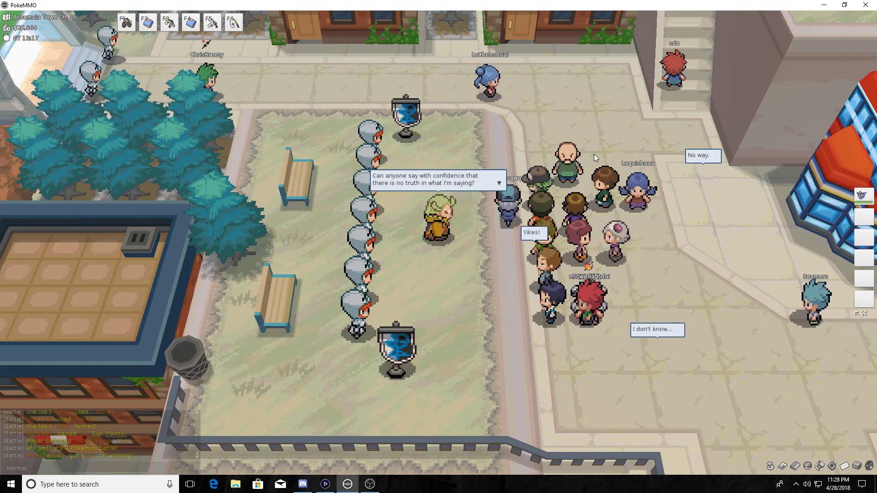
{"action": "key", "text": "z"}
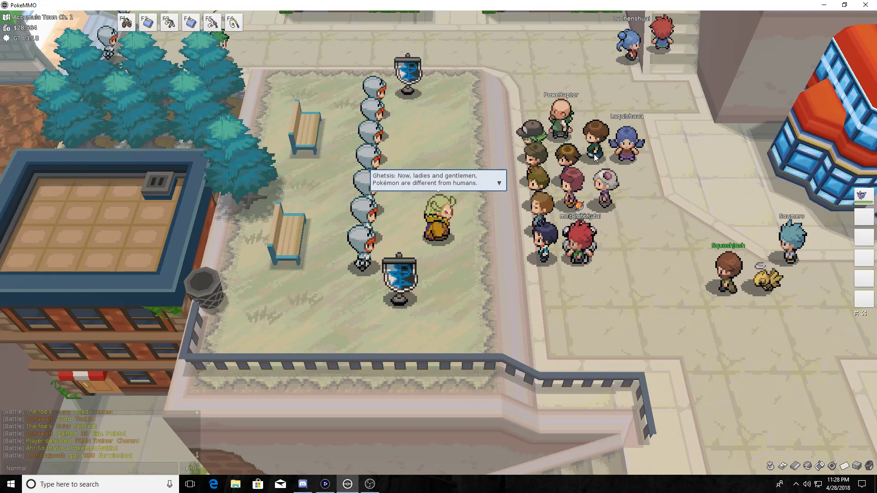
{"action": "key", "text": "z"}
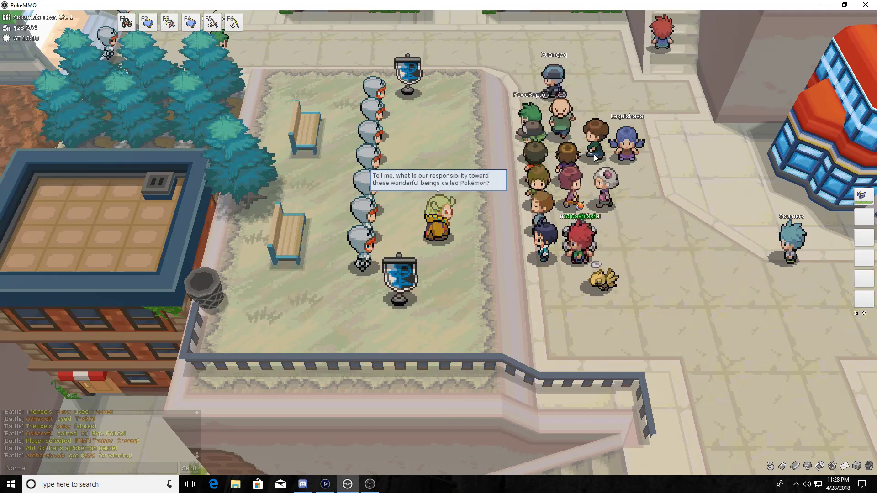
{"action": "key", "text": "z"}
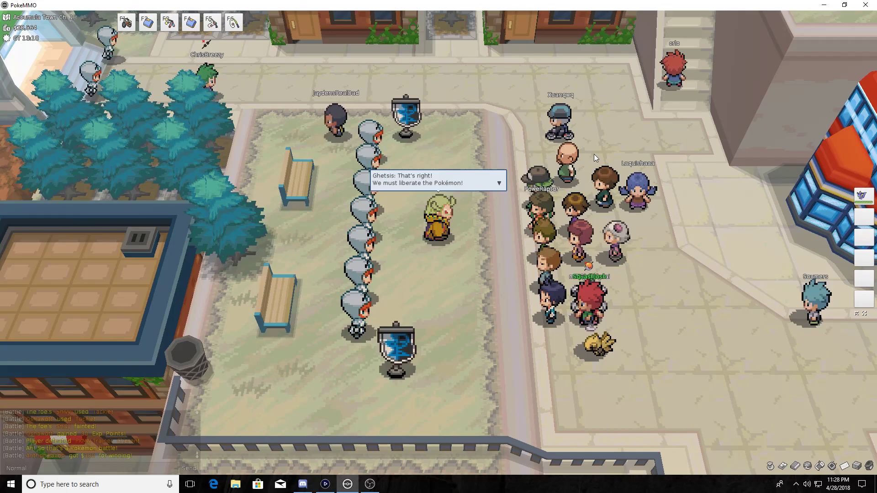
{"action": "key", "text": "z"}
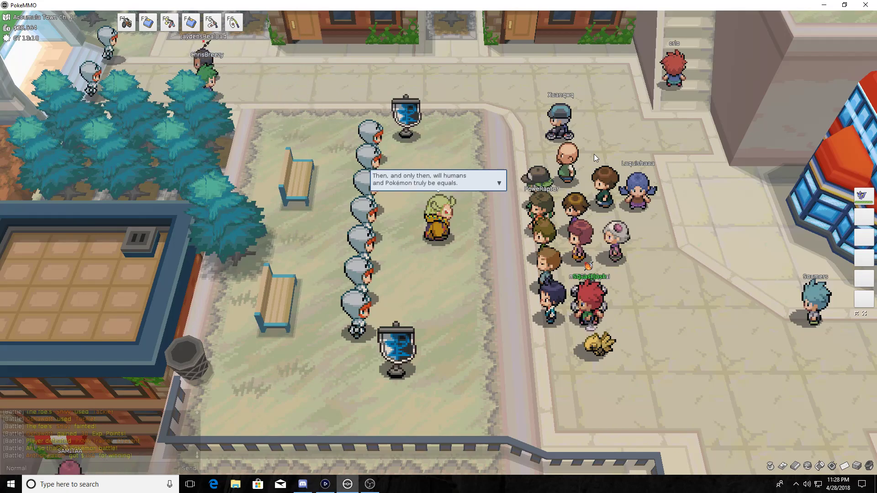
{"action": "key", "text": "z"}
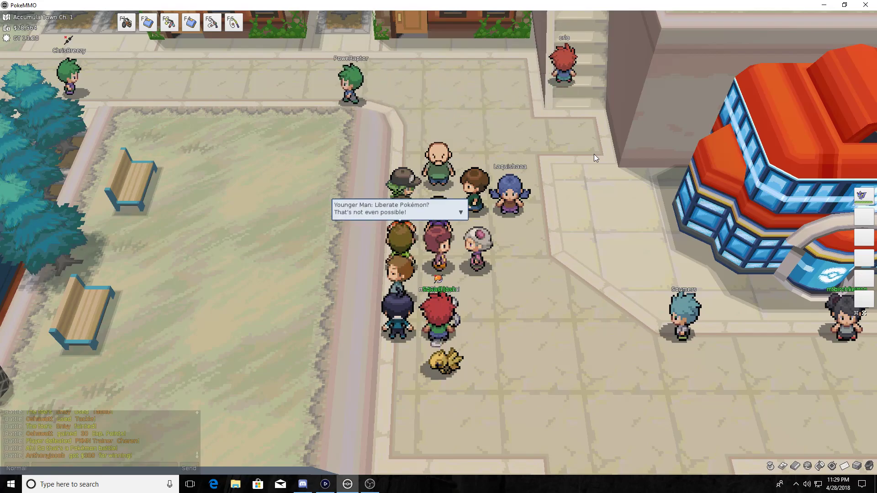
- Advance past the crowd's reaction, N's questions and Cheren's introduction to N's battle challenge
{"action": "key", "text": "z"}
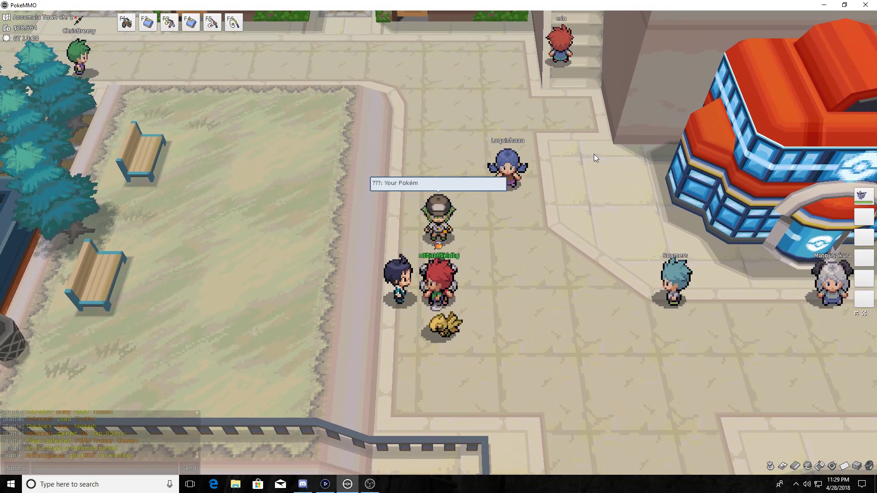
{"action": "key", "text": "z"}
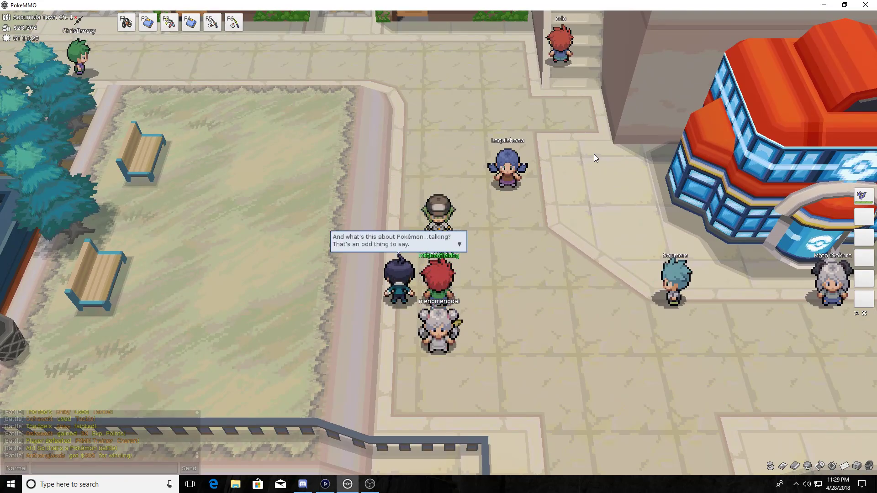
{"action": "key", "text": "z"}
{"action": "key", "text": "z"}
{"action": "key", "text": "z"}
{"action": "key", "text": "z"}
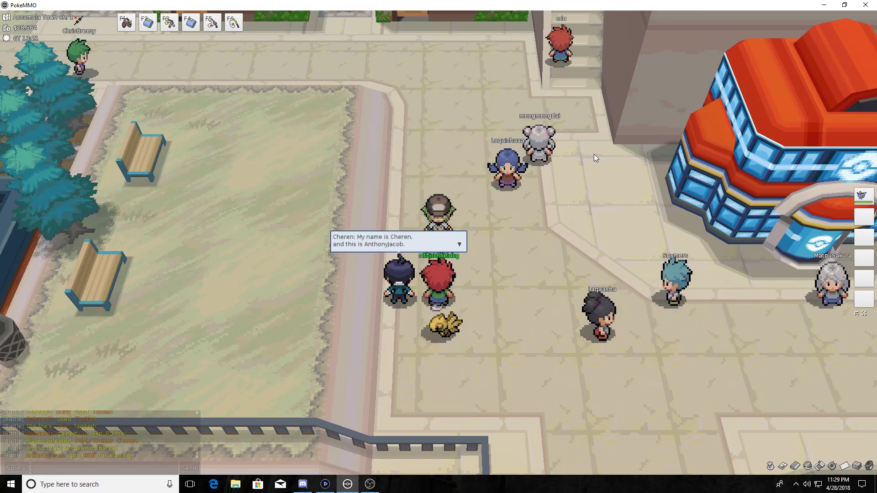
{"action": "key", "text": "z"}
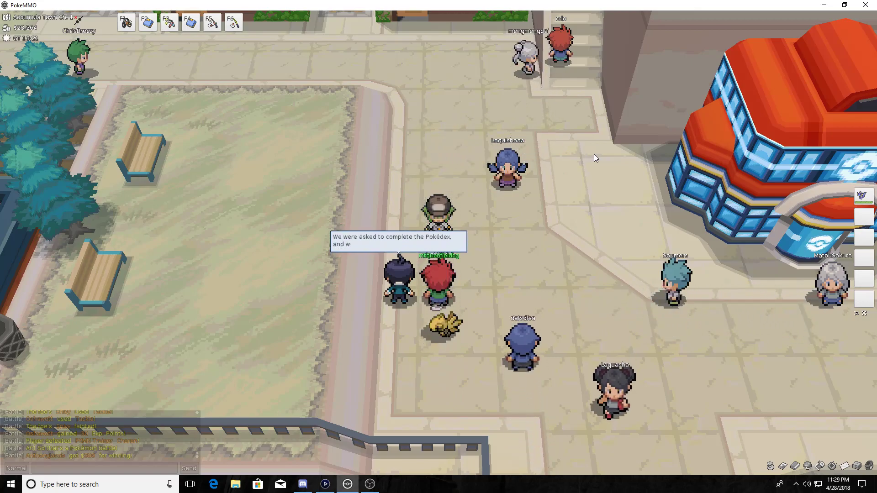
{"action": "key", "text": "z"}
{"action": "key", "text": "z"}
{"action": "key", "text": "z"}
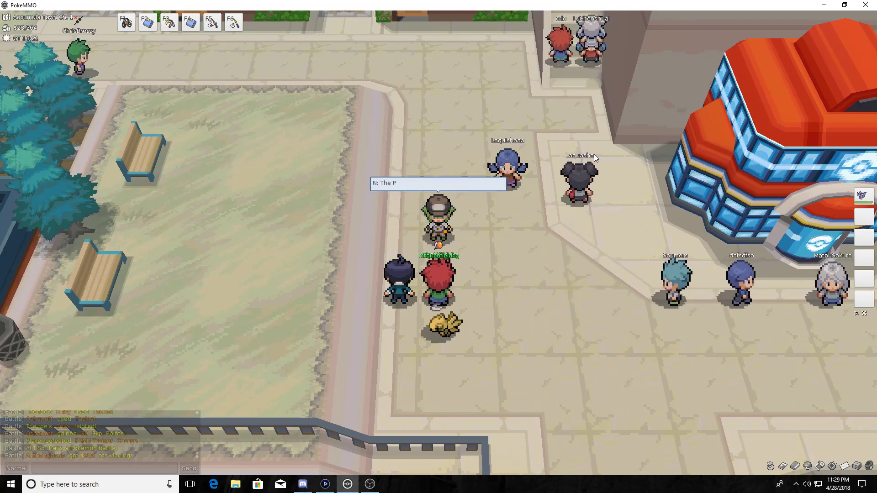
{"action": "key", "text": "z"}
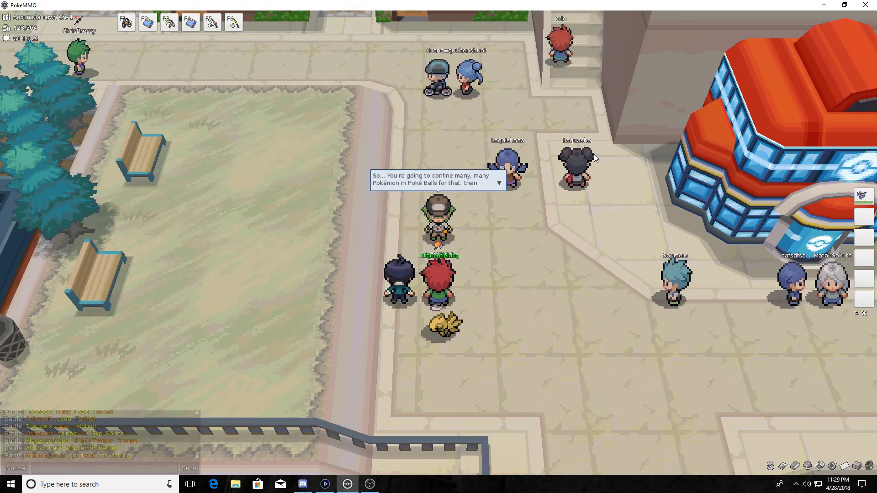
{"action": "key", "text": "z"}
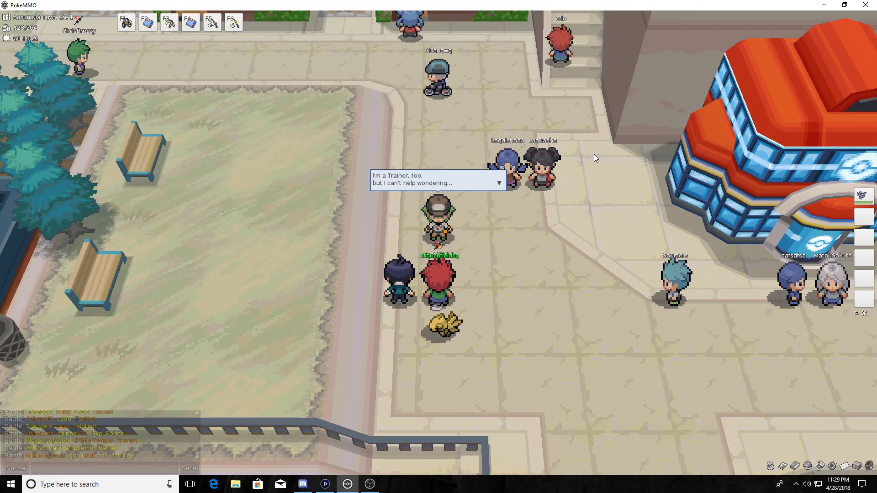
{"action": "key", "text": "z"}
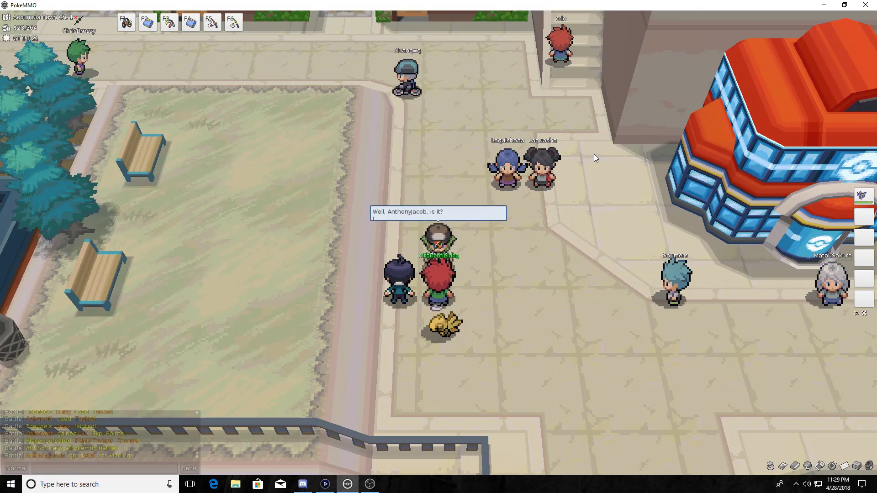
{"action": "key", "text": "z"}
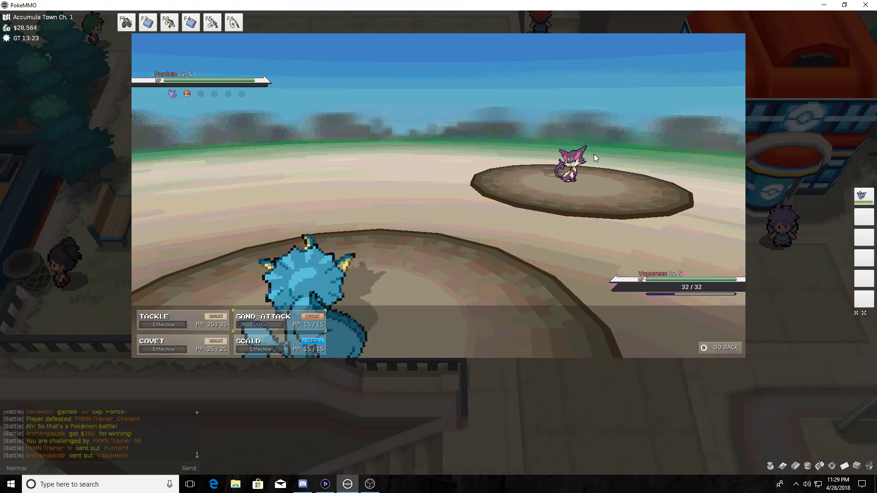
- Knock out N's Purrloin and Zorua with Vaporeon's Scald, earning 84 Exp. Points and $380
{"action": "key", "text": "z"}
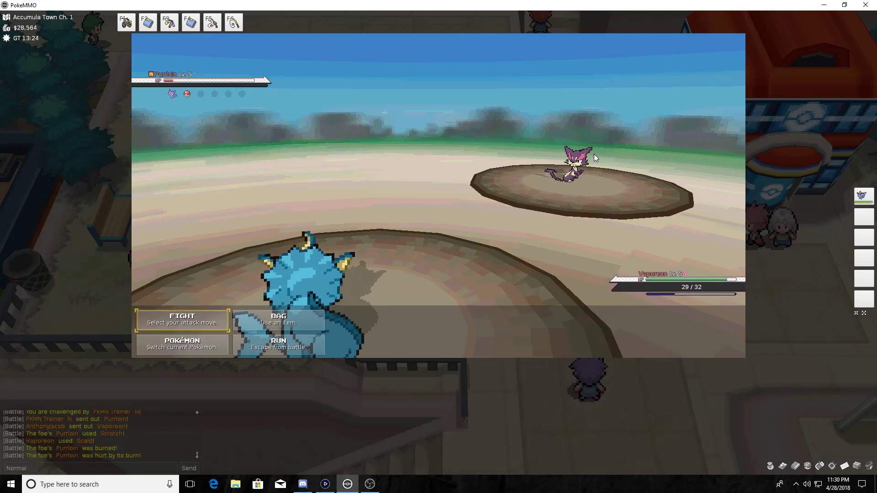
{"action": "key", "text": "z"}
{"action": "key", "text": "z"}
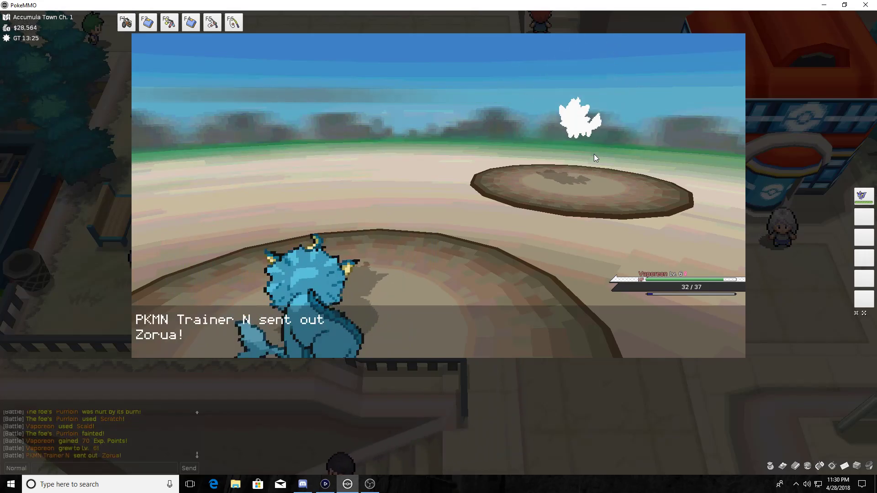
{"action": "key", "text": "1"}
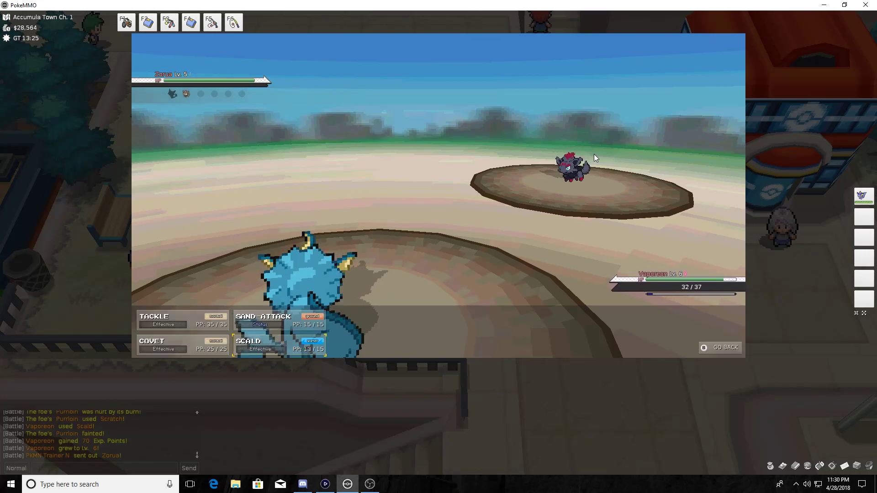
{"action": "key", "text": "1"}
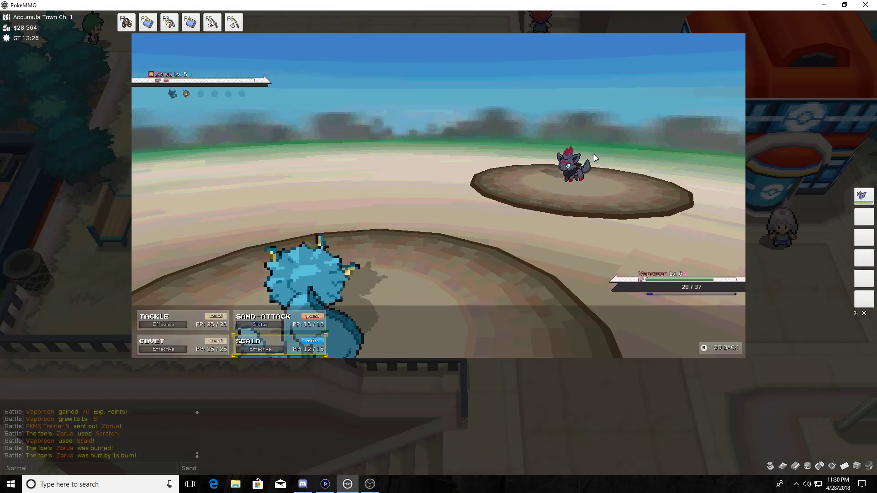
{"action": "key", "text": "z"}
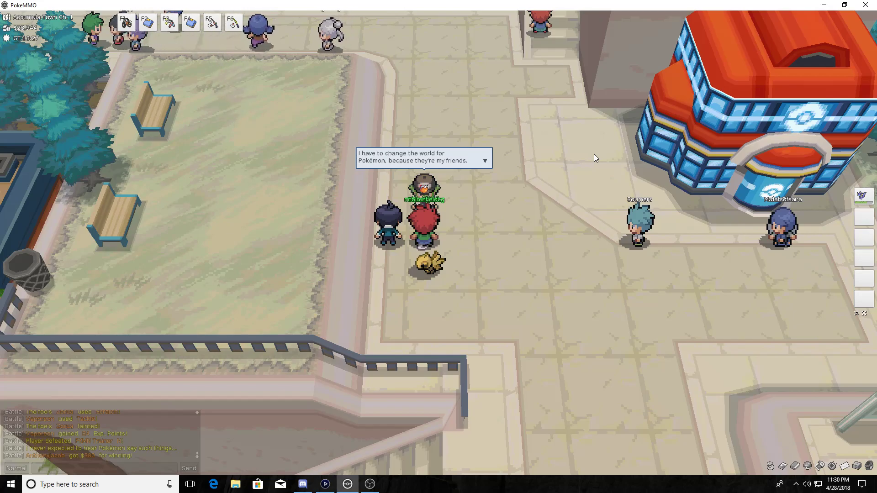
- Close N and Cheren's parting dialogue, then walk right and up into the Pokémon Center
{"action": "key", "text": "z"}
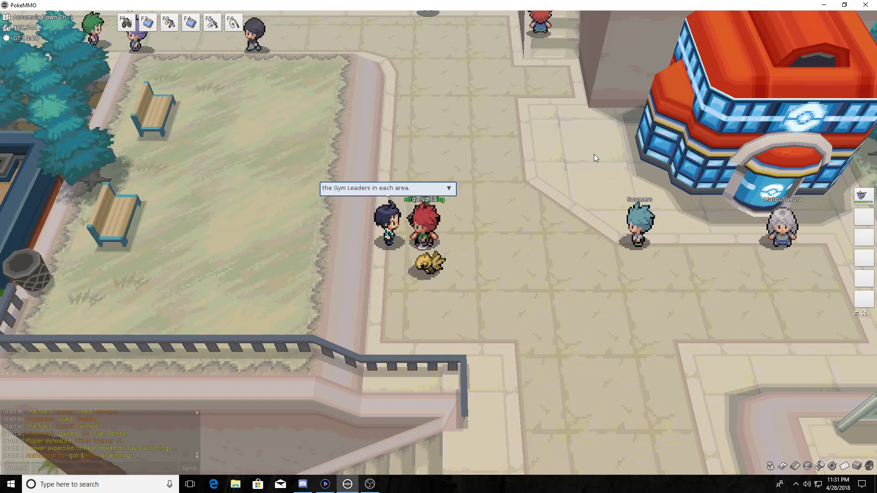
{"action": "key", "text": "z"}
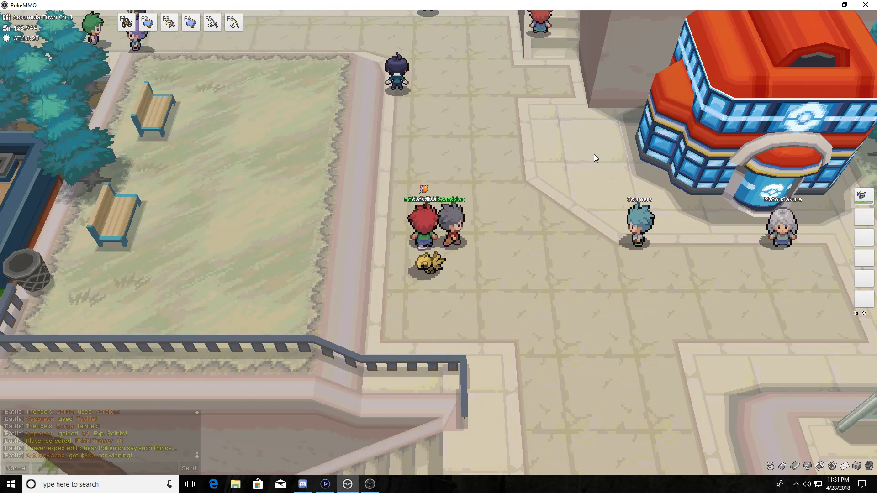
{"action": "key", "text": "Right"}
{"action": "key", "text": "Right"}
{"action": "key", "text": "Right"}
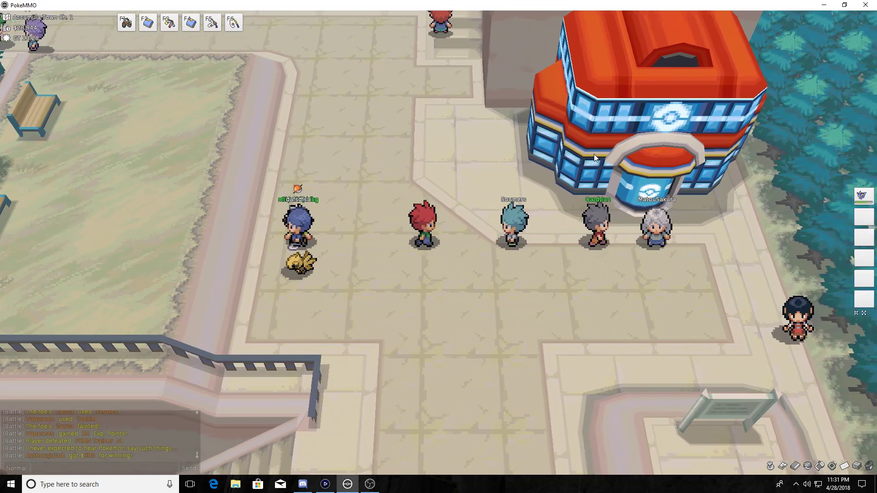
{"action": "key", "text": "Right"}
{"action": "key", "text": "Right"}
{"action": "key", "text": "Right"}
{"action": "key", "text": "Right"}
{"action": "key", "text": "Right"}
{"action": "key", "text": "Right"}
{"action": "key", "text": "Right"}
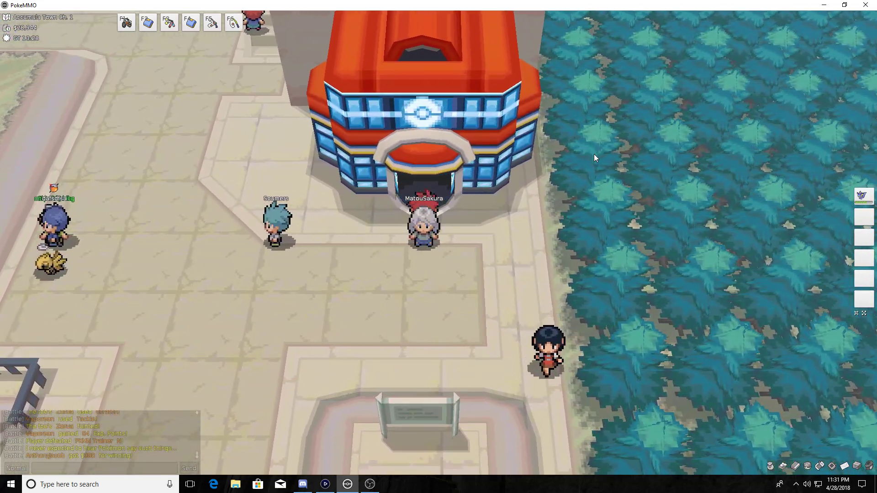
{"action": "key", "text": "Up"}
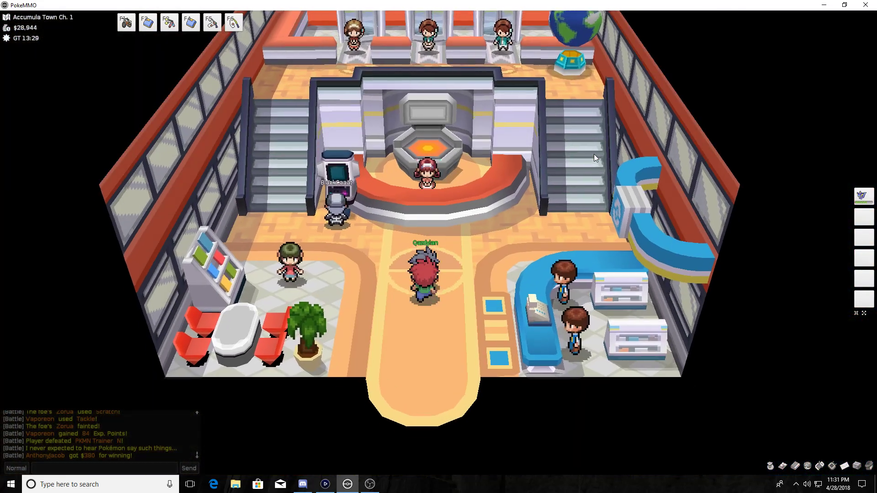
- Walk up to the nurse to heal the party, then walk back out into town
{"action": "key", "text": "Up"}
{"action": "key", "text": "Up"}
{"action": "key", "text": "Up"}
{"action": "key", "text": "Up"}
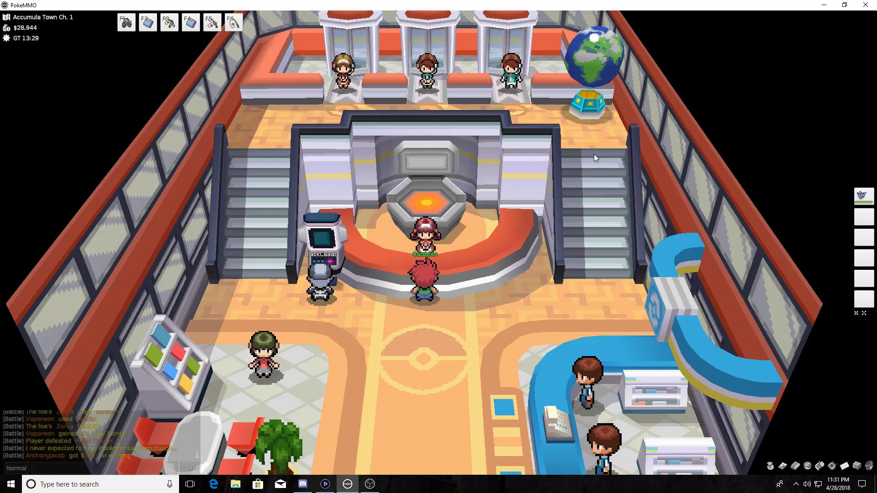
{"action": "key", "text": "Down"}
{"action": "key", "text": "Down"}
{"action": "key", "text": "Down"}
{"action": "key", "text": "Down"}
{"action": "key", "text": "Down"}
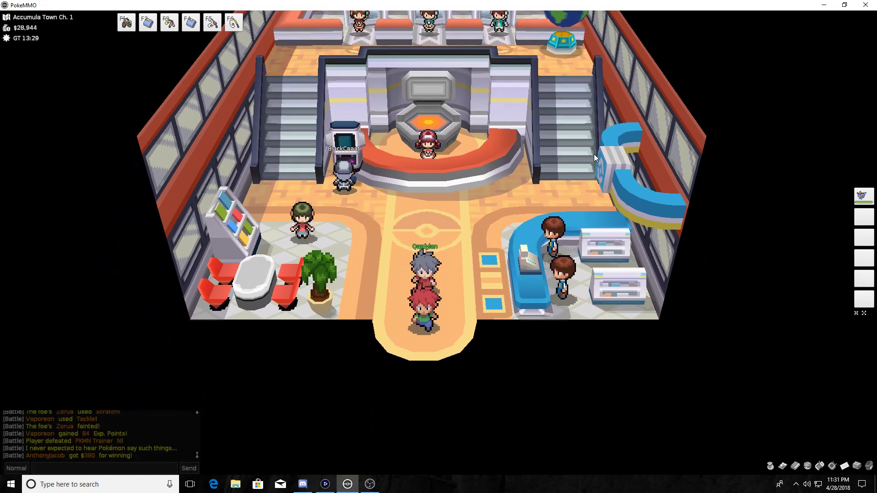
{"action": "key", "text": "Left"}
{"action": "key", "text": "Left"}
{"action": "key", "text": "Left"}
{"action": "key", "text": "Left"}
{"action": "key", "text": "Left"}
{"action": "key", "text": "Left"}
{"action": "key", "text": "Left"}
{"action": "key", "text": "Left"}
{"action": "key", "text": "Left"}
{"action": "key", "text": "Left"}
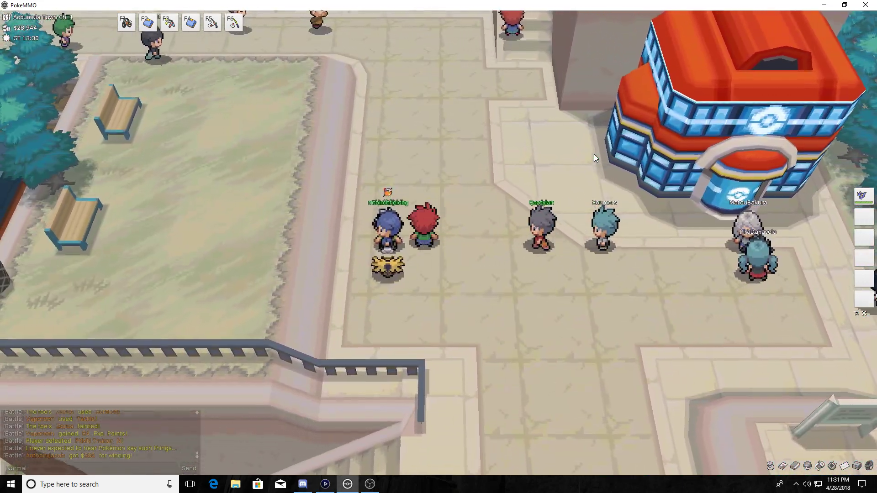
- Walk across the plaza to the brick house and step inside through its door
{"action": "key", "text": "Up"}
{"action": "key", "text": "Up"}
{"action": "key", "text": "Up"}
{"action": "key", "text": "Up"}
{"action": "key", "text": "Up"}
{"action": "key", "text": "Up"}
{"action": "key", "text": "Up"}
{"action": "key", "text": "Up"}
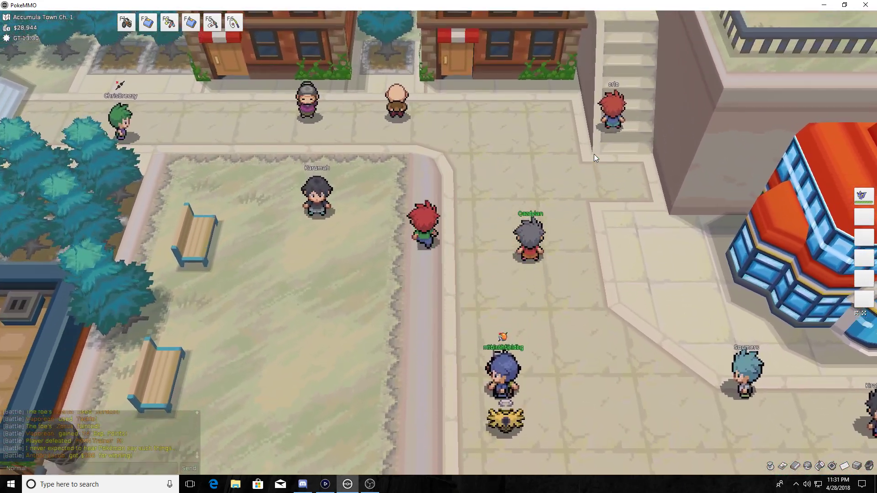
{"action": "key", "text": "Up"}
{"action": "key", "text": "Up"}
{"action": "key", "text": "Up"}
{"action": "key", "text": "Up"}
{"action": "key", "text": "Left"}
{"action": "key", "text": "Left"}
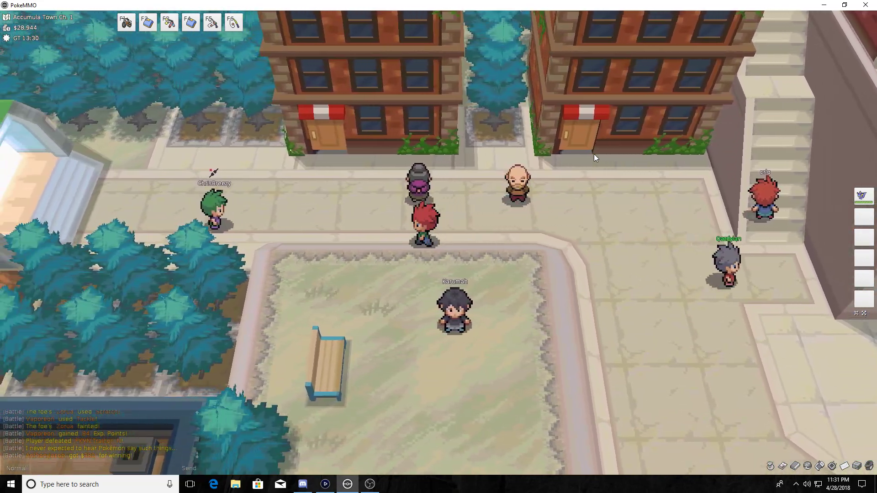
{"action": "key", "text": "Left"}
{"action": "key", "text": "Right"}
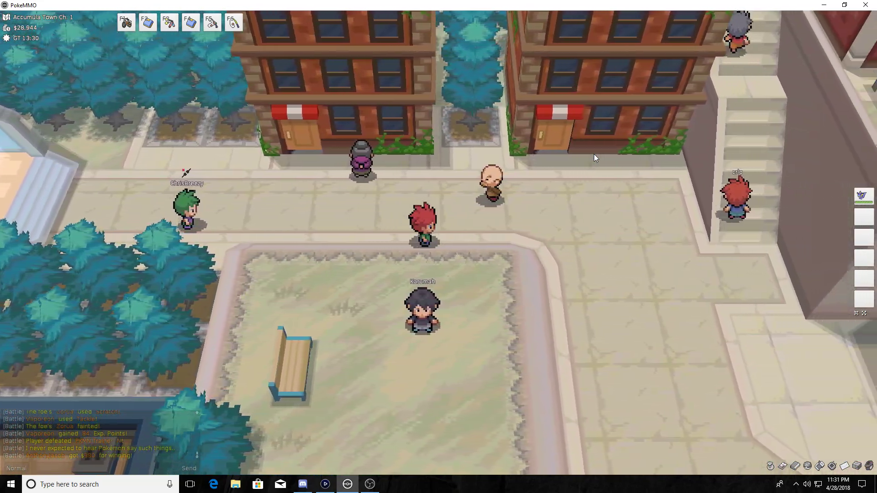
{"action": "key", "text": "Right"}
{"action": "key", "text": "Up"}
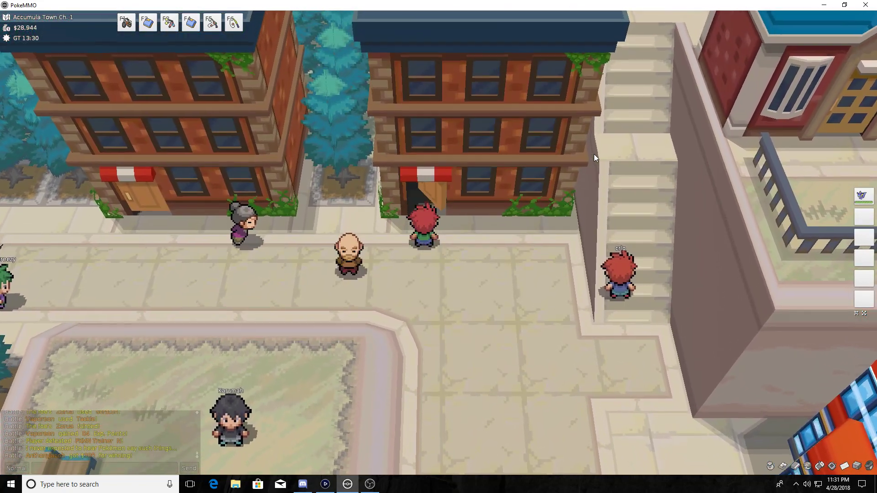
{"action": "key", "text": "Up"}
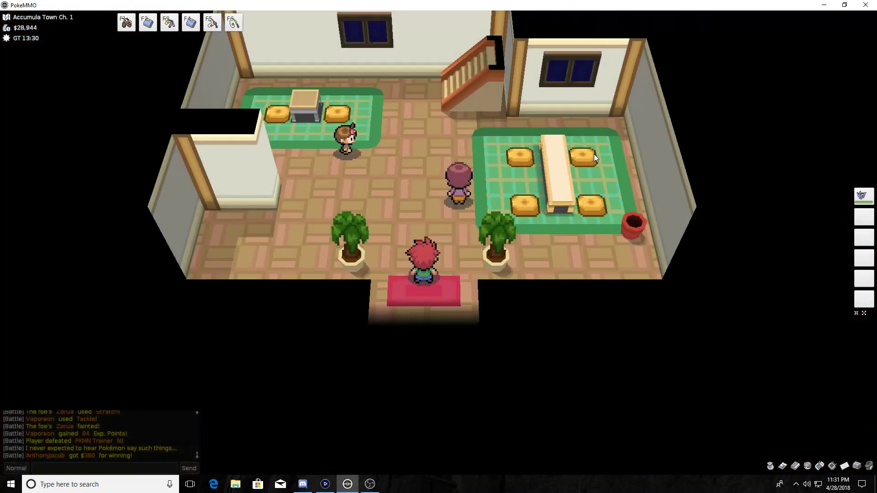
- Walk into the house room and chat with the resident near the upper-left table
{"action": "key", "text": "Up"}
{"action": "key", "text": "Up"}
{"action": "key", "text": "a"}
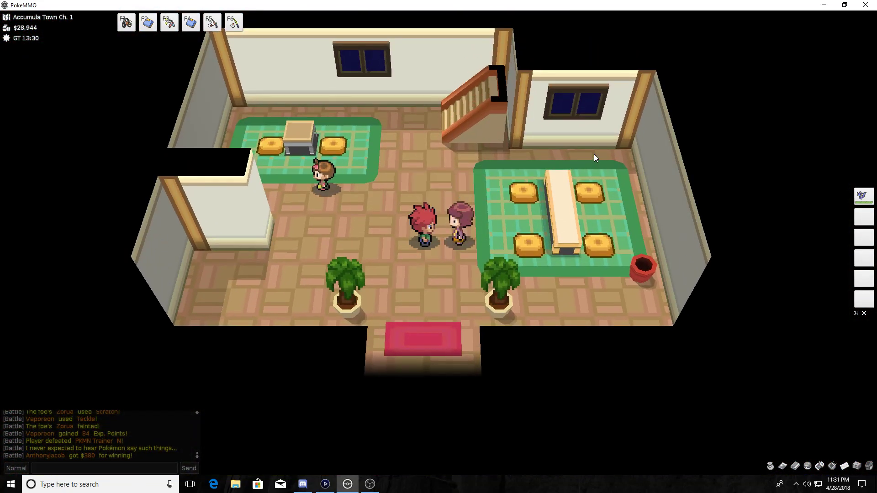
{"action": "key", "text": "Left"}
{"action": "key", "text": "Left"}
{"action": "key", "text": "Up"}
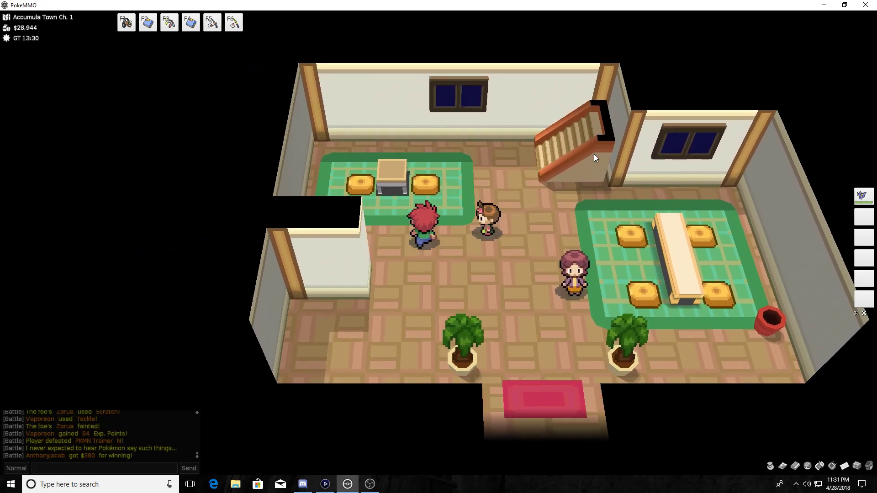
{"action": "key", "text": "Left"}
{"action": "key", "text": "a"}
{"action": "key", "text": "a"}
- Take the stairs to the other floor, come back down, and exit onto the street
{"action": "key", "text": "Down"}
{"action": "key", "text": "Left"}
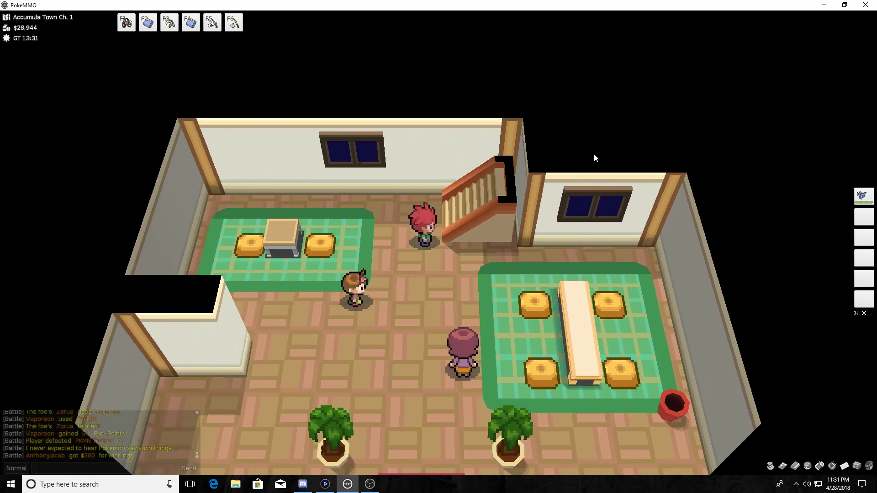
{"action": "key", "text": "Up"}
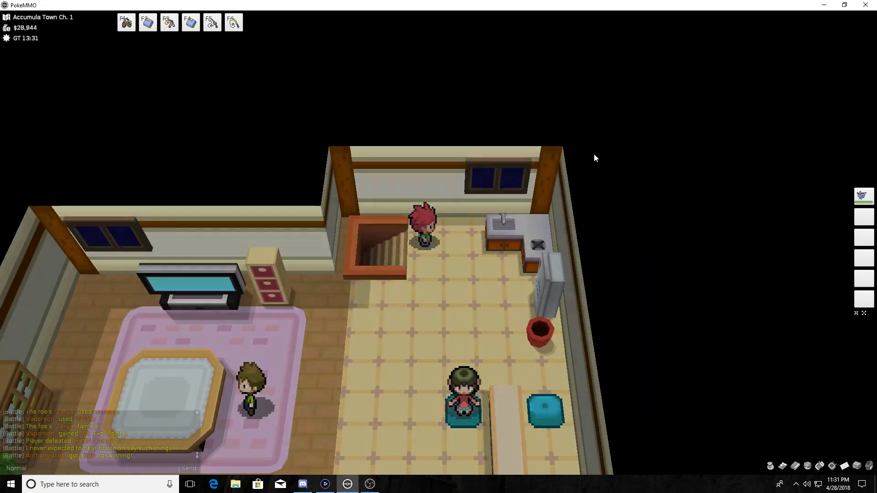
{"action": "key", "text": "Down"}
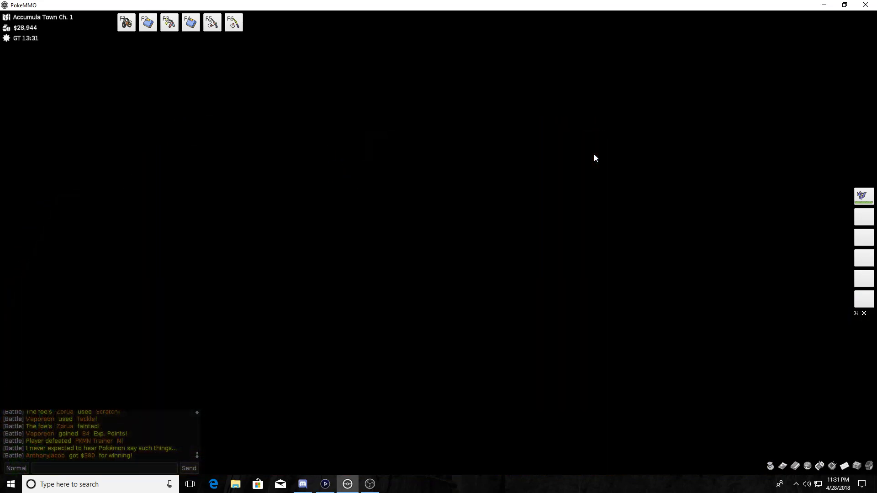
{"action": "key", "text": "Down"}
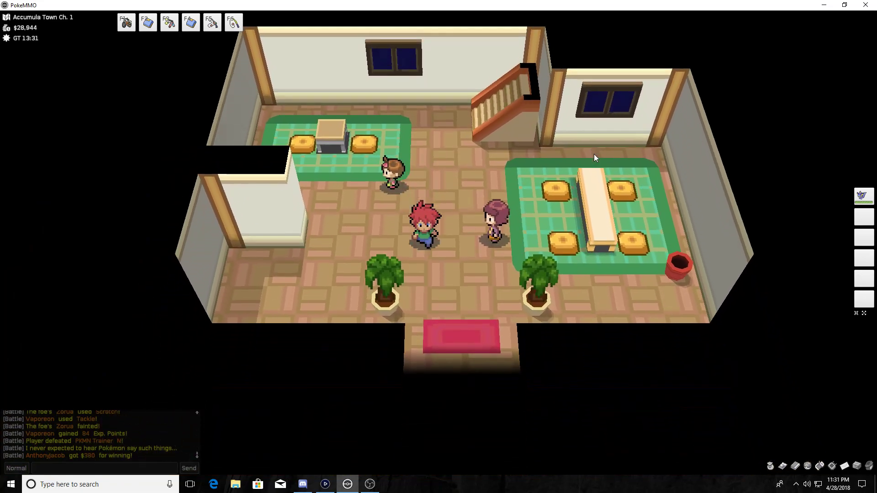
{"action": "key", "text": "Down"}
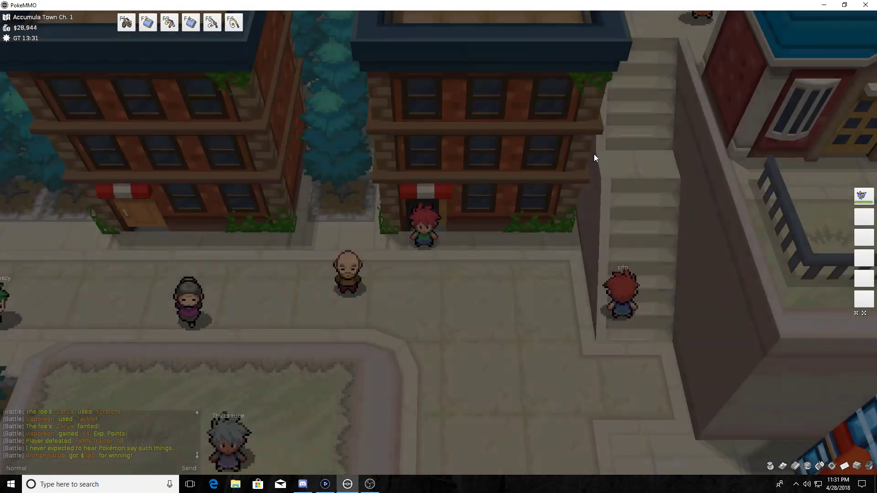
- Walk along the street, climb the stairs to the terrace, and enter the blue-roofed house
{"action": "key", "text": "Down"}
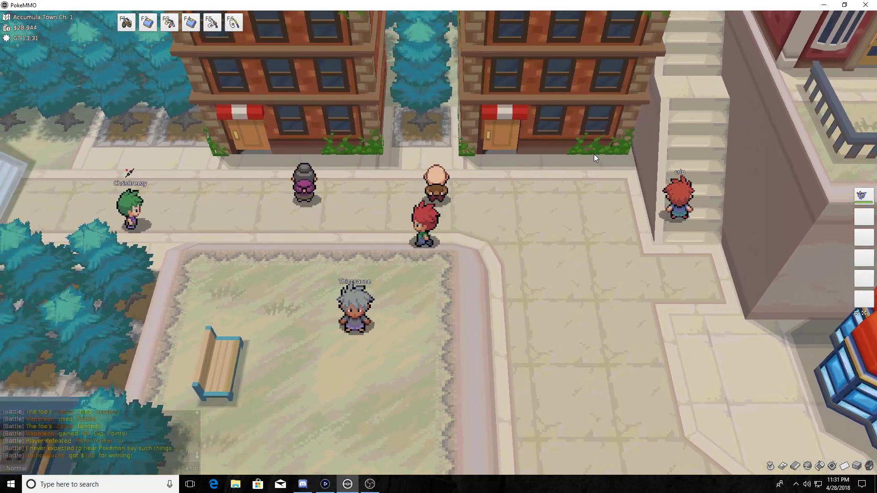
{"action": "key", "text": "Left"}
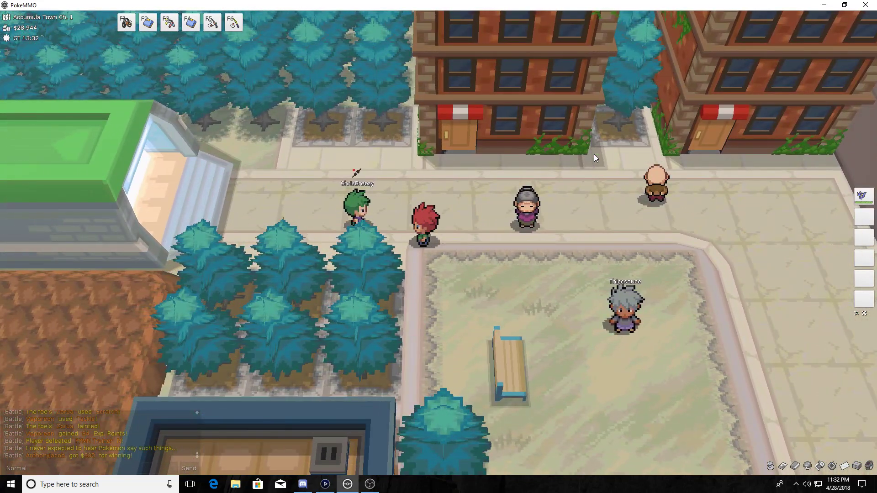
{"action": "key", "text": "Right"}
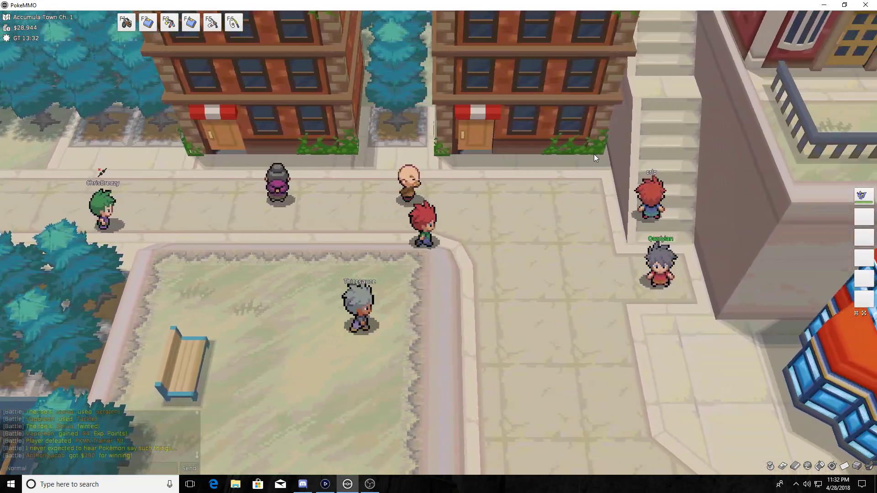
{"action": "key", "text": "Right"}
{"action": "key", "text": "Up"}
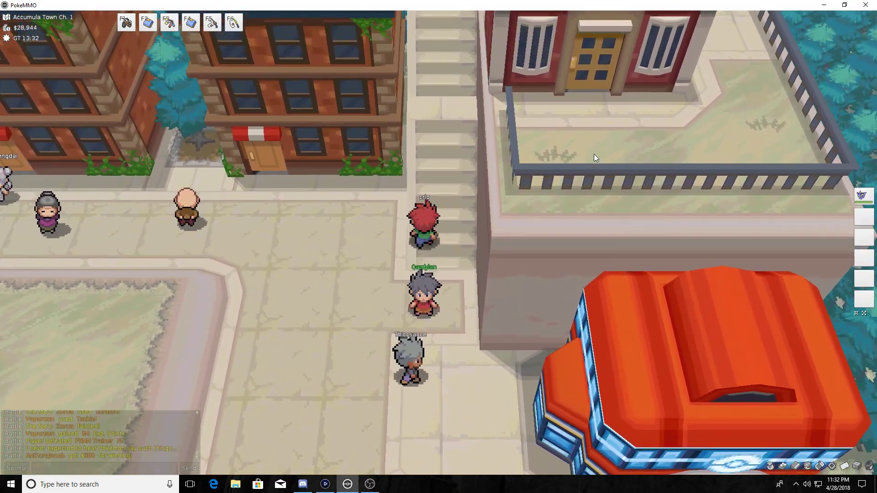
{"action": "key", "text": "Up"}
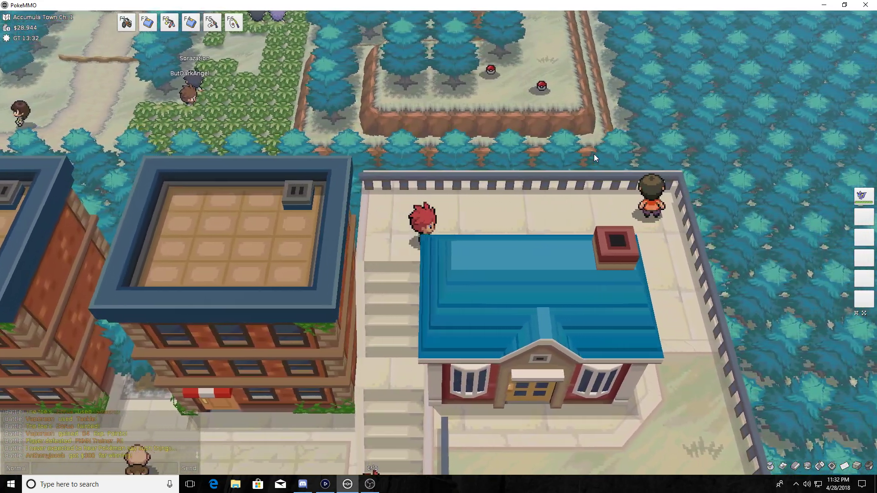
{"action": "key", "text": "Right"}
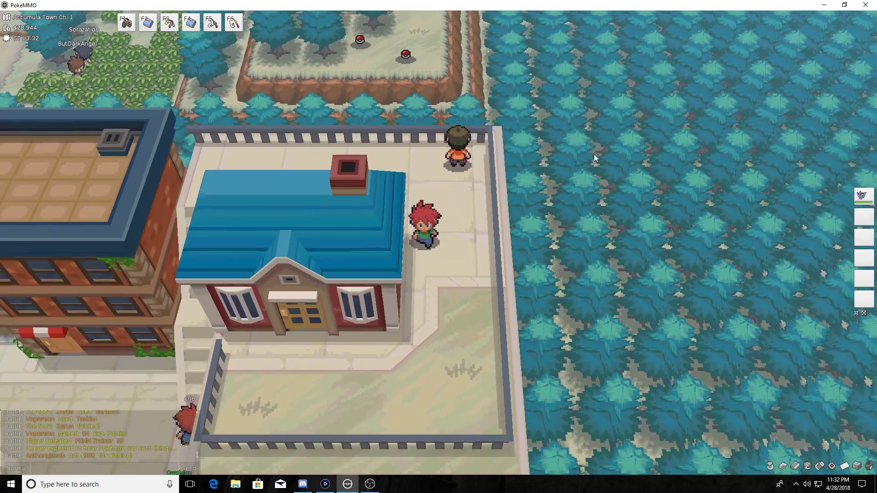
{"action": "key", "text": "Down"}
{"action": "key", "text": "Left"}
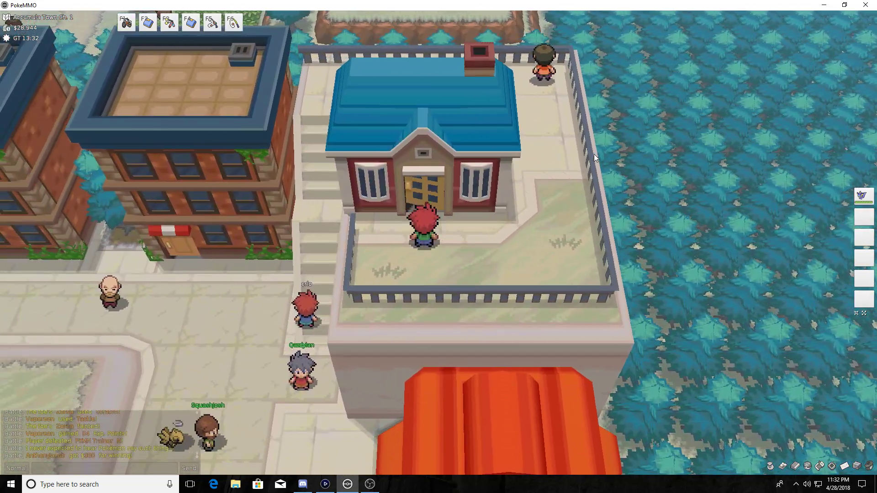
{"action": "key", "text": "Up"}
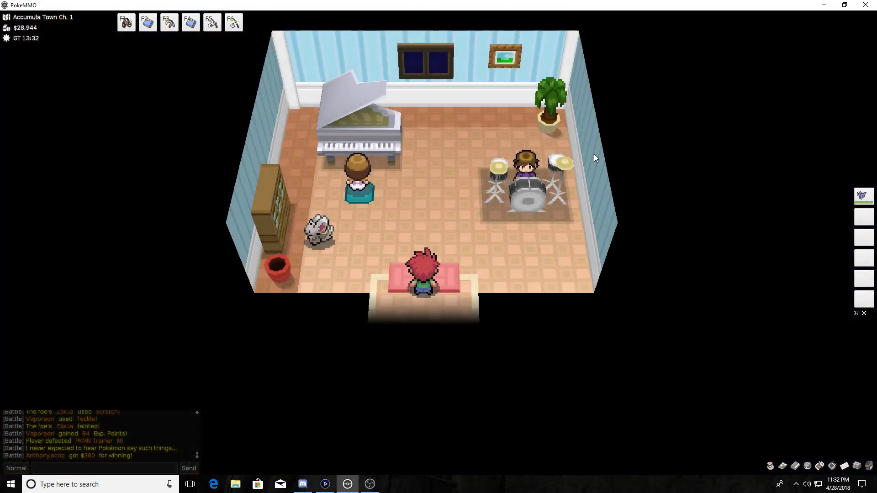
- Walk up to the pianist and hear out their message
{"action": "key", "text": "Up"}
{"action": "key", "text": "Left"}
{"action": "key", "text": "Up"}
{"action": "key", "text": "z"}
{"action": "key", "text": "z"}
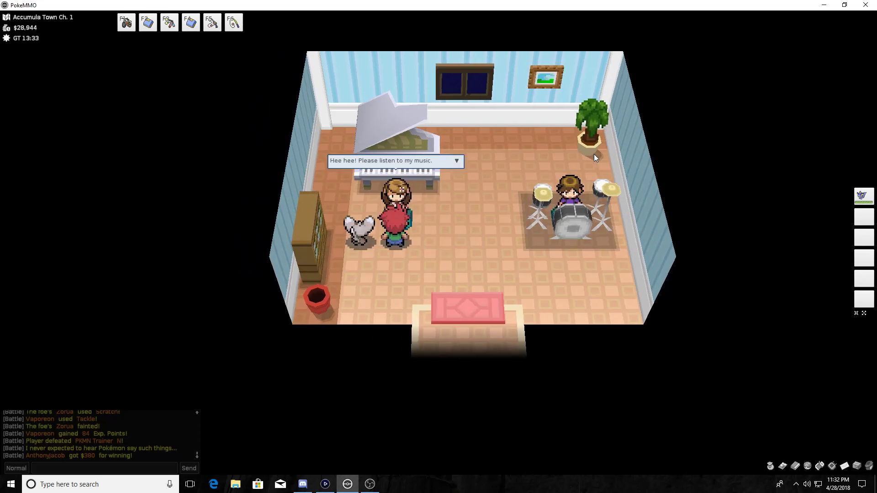
{"action": "key", "text": "z"}
- Cross the room and talk with the drummer
{"action": "key", "text": "Right"}
{"action": "key", "text": "Right"}
{"action": "key", "text": "Right"}
{"action": "key", "text": "Right"}
{"action": "key", "text": "Right"}
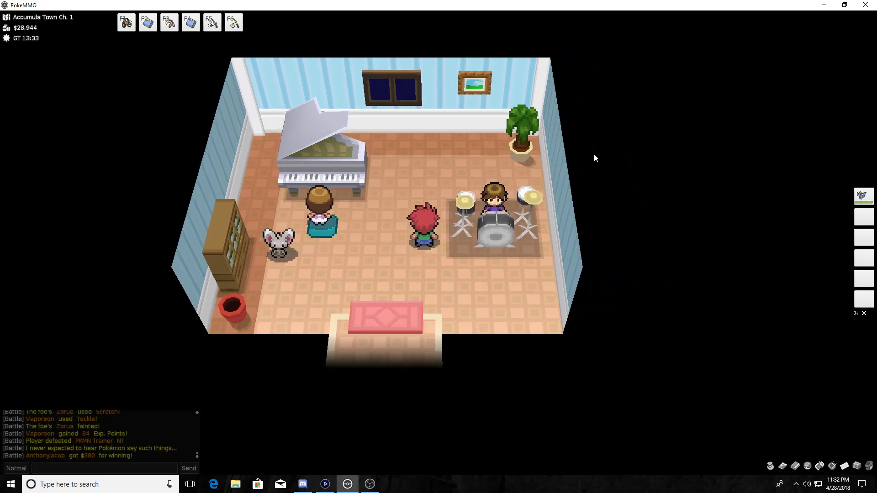
{"action": "key", "text": "Right"}
{"action": "key", "text": "Up"}
{"action": "key", "text": "z"}
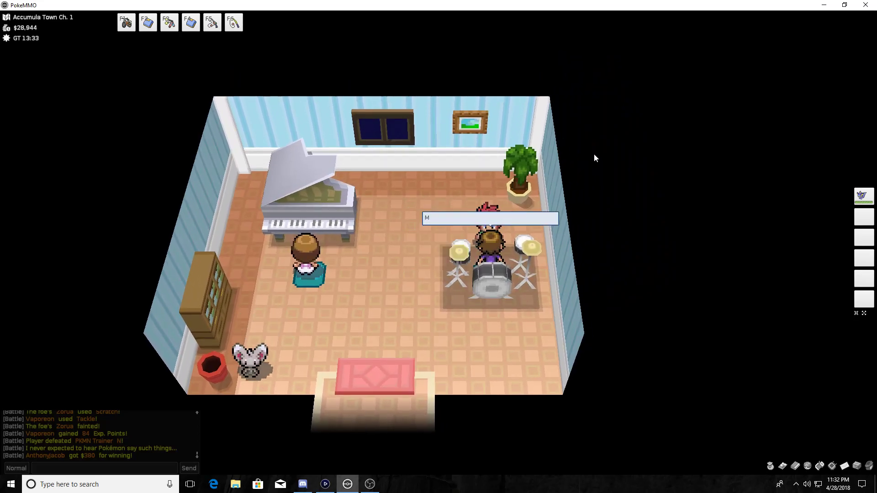
{"action": "key", "text": "z"}
- Walk down through the doormat back onto the rooftop terrace
{"action": "key", "text": "Left"}
{"action": "key", "text": "Left"}
{"action": "key", "text": "Down"}
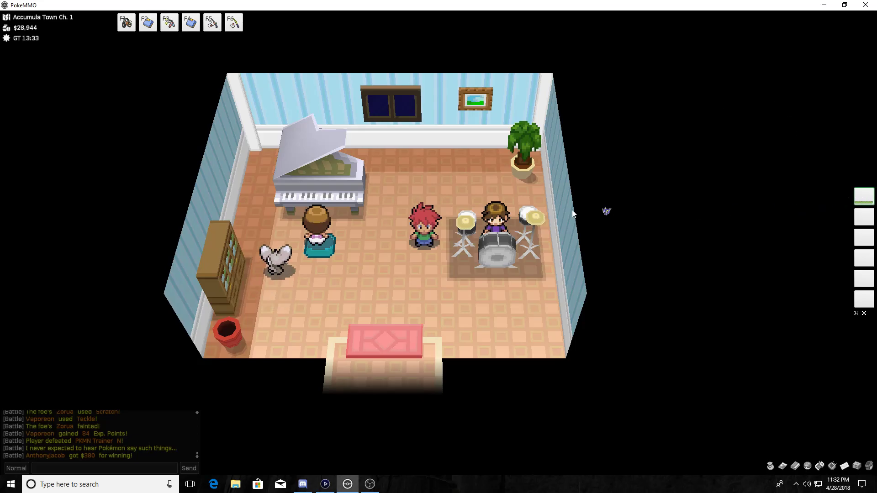
{"action": "key", "text": "Down"}
{"action": "key", "text": "Down"}
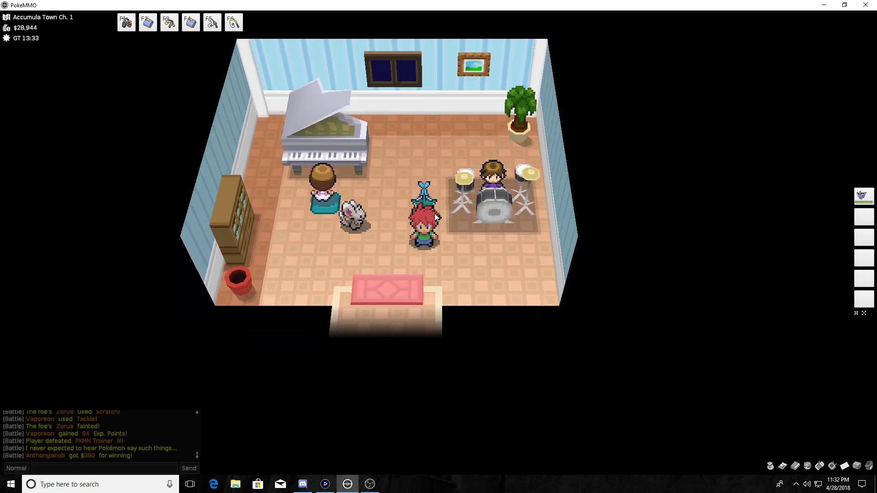
{"action": "key", "text": "Down"}
{"action": "key", "text": "Down"}
{"action": "key", "text": "Down"}
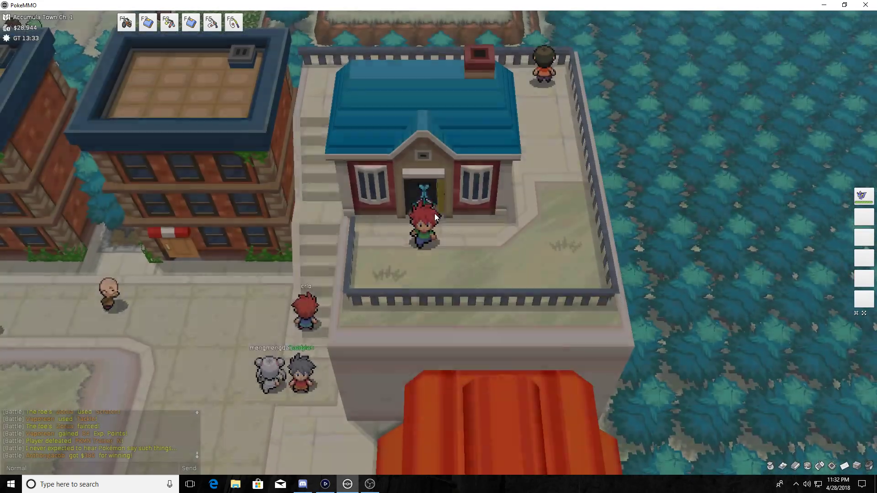
{"action": "key", "text": "Down"}
- Walk along the rooftop terrace and down the stairs beside the house
{"action": "key", "text": "Right"}
{"action": "key", "text": "Right"}
{"action": "key", "text": "Right"}
{"action": "key", "text": "Up"}
{"action": "key", "text": "Up"}
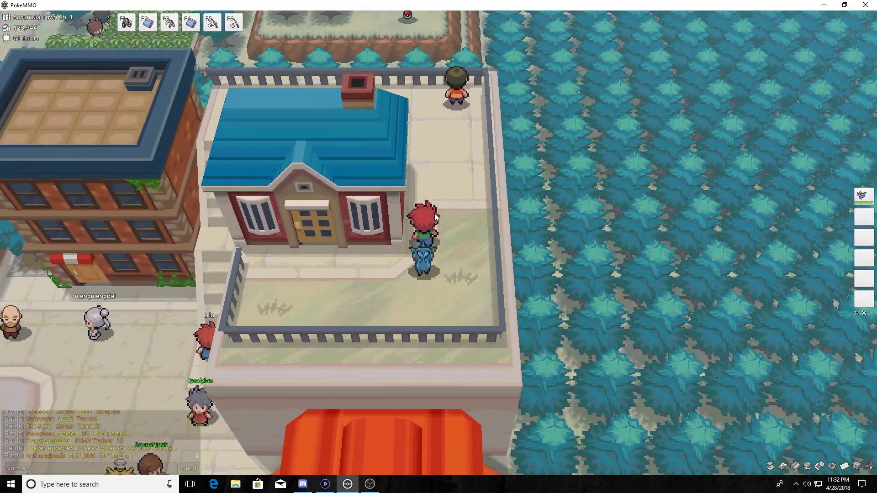
{"action": "key", "text": "Up"}
{"action": "key", "text": "Up"}
{"action": "key", "text": "Up"}
{"action": "key", "text": "Up"}
{"action": "key", "text": "Up"}
{"action": "key", "text": "Left"}
{"action": "key", "text": "Left"}
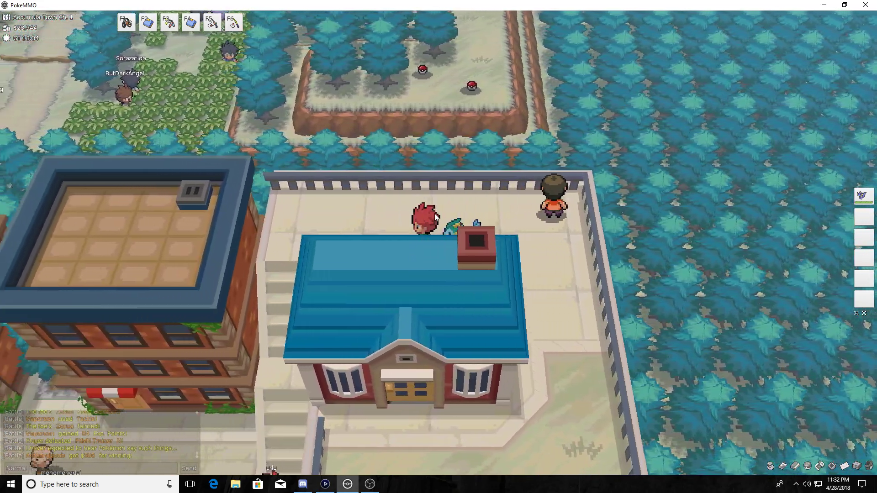
{"action": "key", "text": "Left"}
{"action": "key", "text": "Left"}
{"action": "key", "text": "Left"}
{"action": "key", "text": "Down"}
{"action": "key", "text": "Down"}
{"action": "key", "text": "Down"}
{"action": "key", "text": "Down"}
{"action": "key", "text": "Down"}
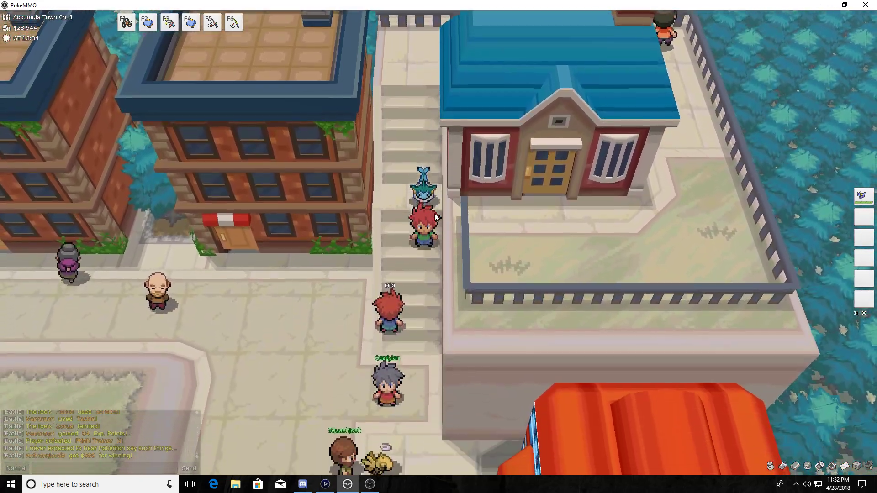
{"action": "key", "text": "Down"}
{"action": "key", "text": "Down"}
{"action": "key", "text": "Down"}
{"action": "key", "text": "Down"}
{"action": "key", "text": "Down"}
- Cross the plaza west past the Pokémon Center to the green-roofed gate building
{"action": "key", "text": "Left"}
{"action": "key", "text": "Left"}
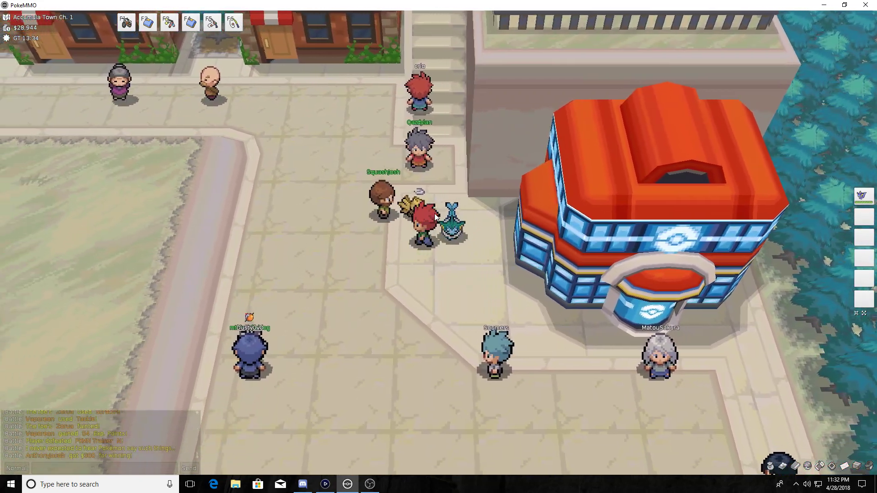
{"action": "key", "text": "Left"}
{"action": "key", "text": "Left"}
{"action": "key", "text": "Left"}
{"action": "key", "text": "Left"}
{"action": "key", "text": "Left"}
{"action": "key", "text": "Up"}
{"action": "key", "text": "Up"}
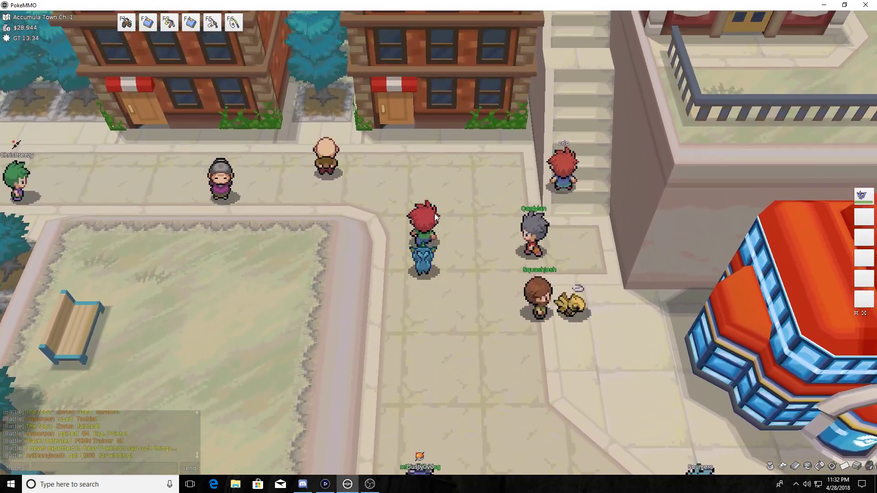
{"action": "key", "text": "Up"}
{"action": "key", "text": "Up"}
{"action": "key", "text": "Left"}
{"action": "key", "text": "Left"}
{"action": "key", "text": "Left"}
{"action": "key", "text": "Left"}
{"action": "key", "text": "Left"}
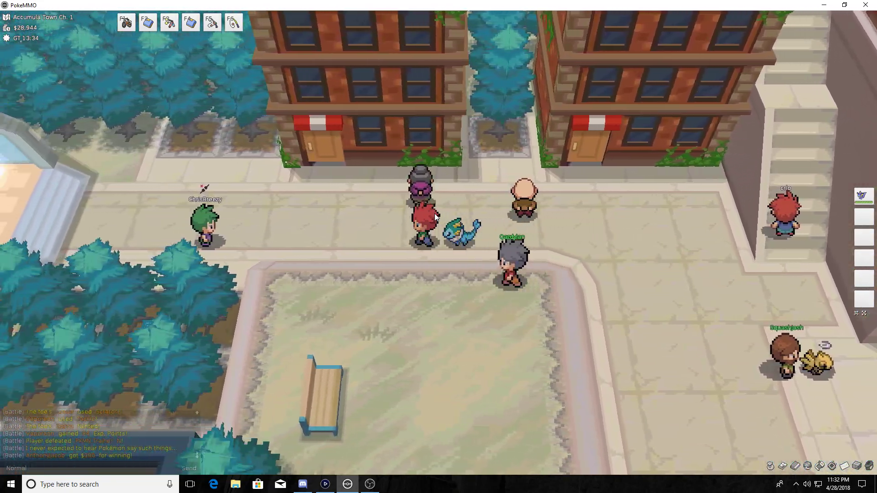
{"action": "key", "text": "Left"}
{"action": "key", "text": "Left"}
{"action": "key", "text": "Left"}
{"action": "key", "text": "Up"}
{"action": "key", "text": "Up"}
{"action": "key", "text": "Up"}
{"action": "key", "text": "Down"}
{"action": "key", "text": "Down"}
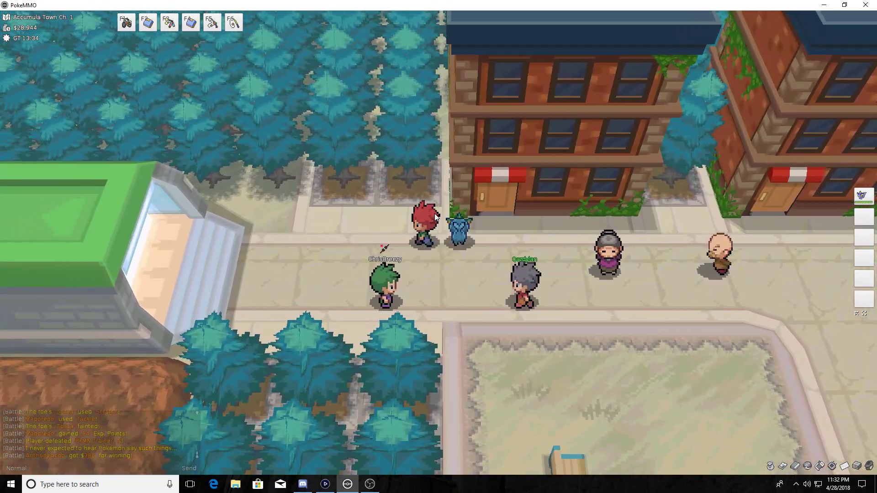
{"action": "key", "text": "Down"}
{"action": "key", "text": "Left"}
{"action": "key", "text": "Left"}
{"action": "key", "text": "Left"}
{"action": "key", "text": "Left"}
{"action": "key", "text": "Left"}
{"action": "key", "text": "Left"}
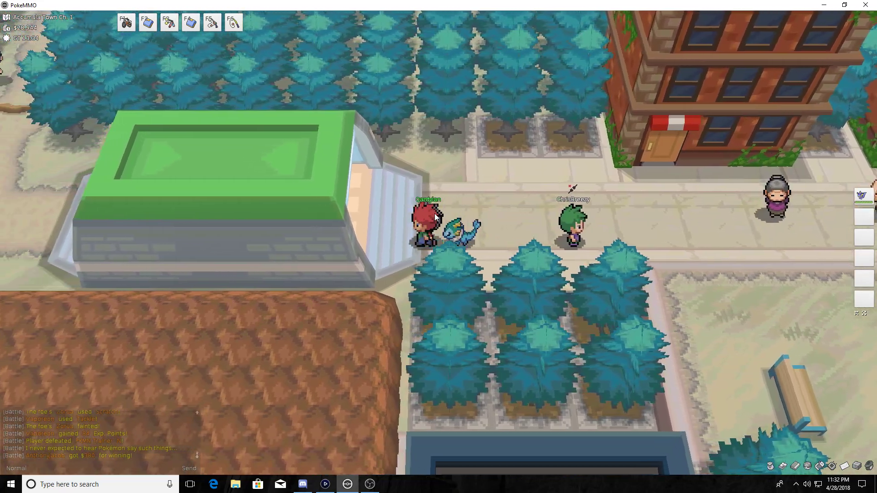
{"action": "key", "text": "Left"}
{"action": "key", "text": "Left"}
- Walk west through Accumula Gate onto Route 2 and answer Mom's Xtransceiver call
{"action": "key", "text": "Left"}
{"action": "key", "text": "Left"}
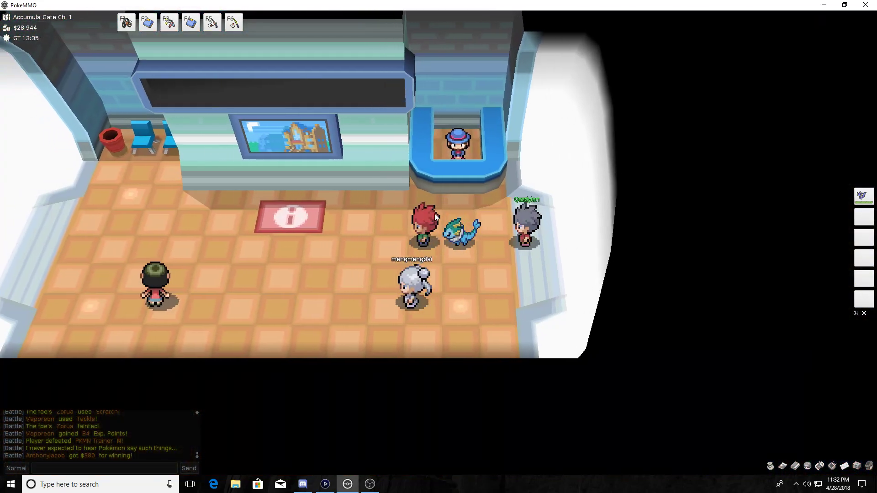
{"action": "key", "text": "Left"}
{"action": "key", "text": "Left"}
{"action": "key", "text": "Left"}
{"action": "key", "text": "Left"}
{"action": "key", "text": "Left"}
{"action": "key", "text": "Left"}
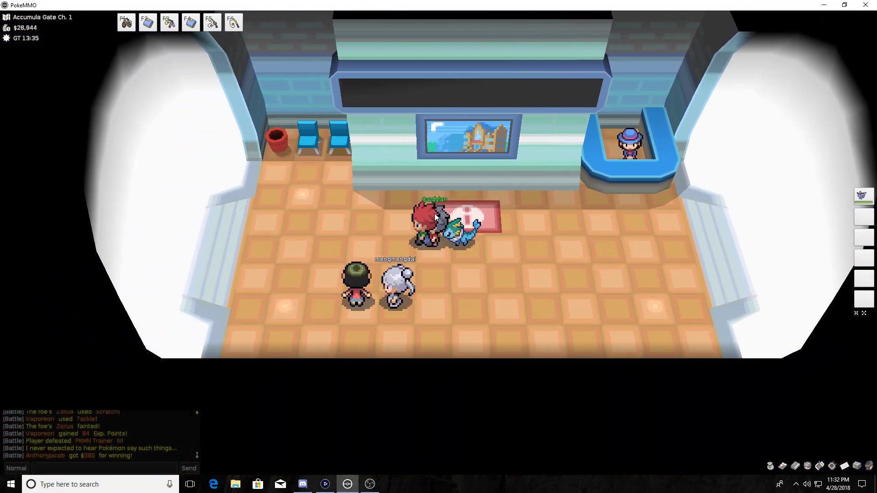
{"action": "key", "text": "Left"}
{"action": "key", "text": "Left"}
{"action": "key", "text": "Left"}
{"action": "key", "text": "Left"}
{"action": "key", "text": "Left"}
{"action": "key", "text": "Left"}
{"action": "key", "text": "Left"}
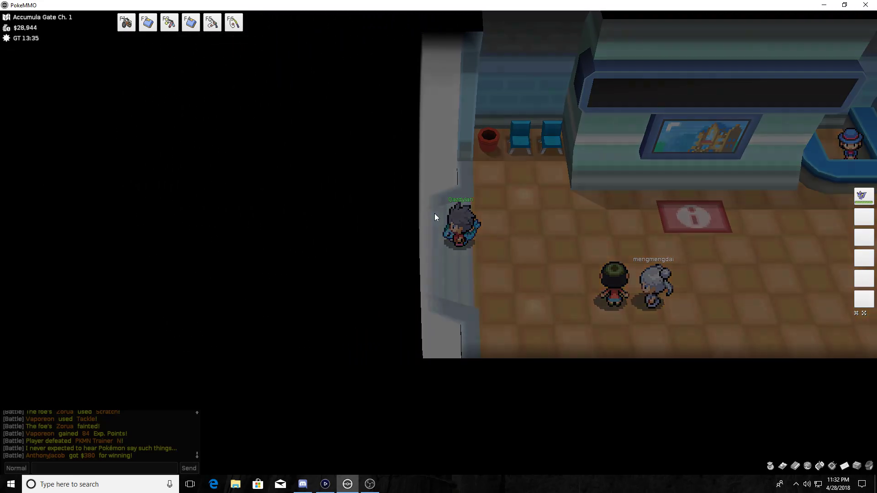
{"action": "key", "text": "Left"}
{"action": "key", "text": "Left"}
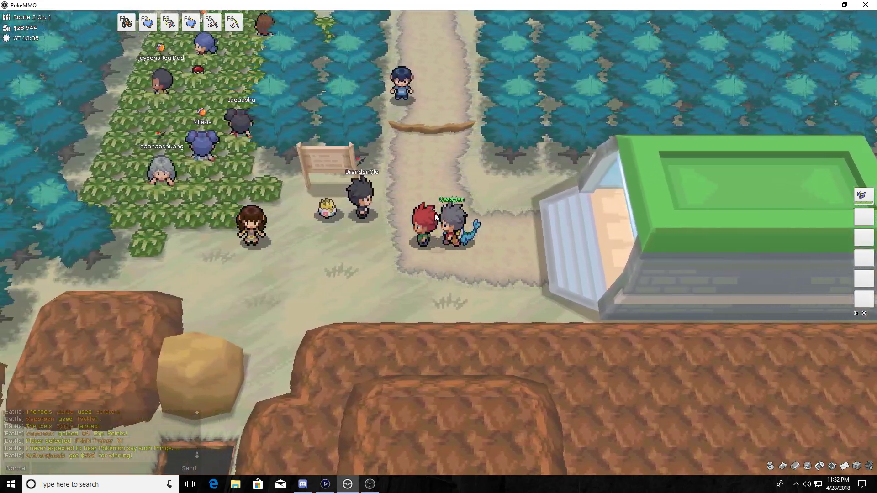
{"action": "key", "text": "Left"}
{"action": "key", "text": "Left"}
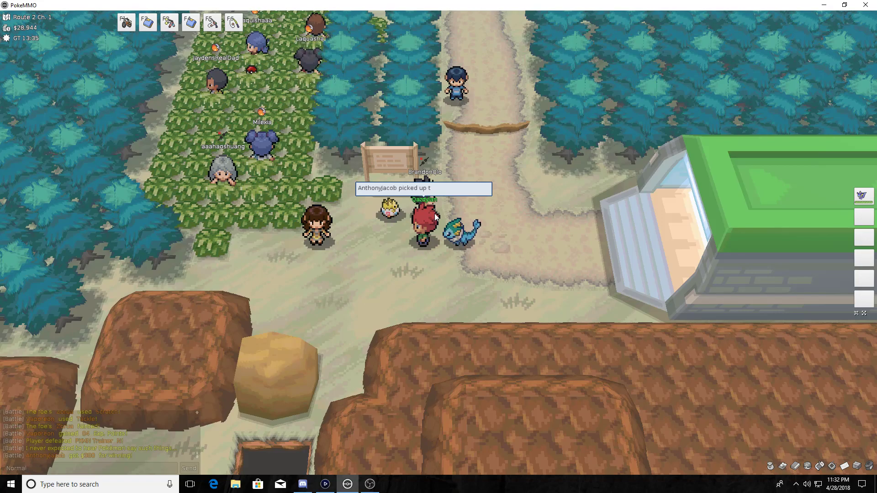
{"action": "key", "text": "z"}
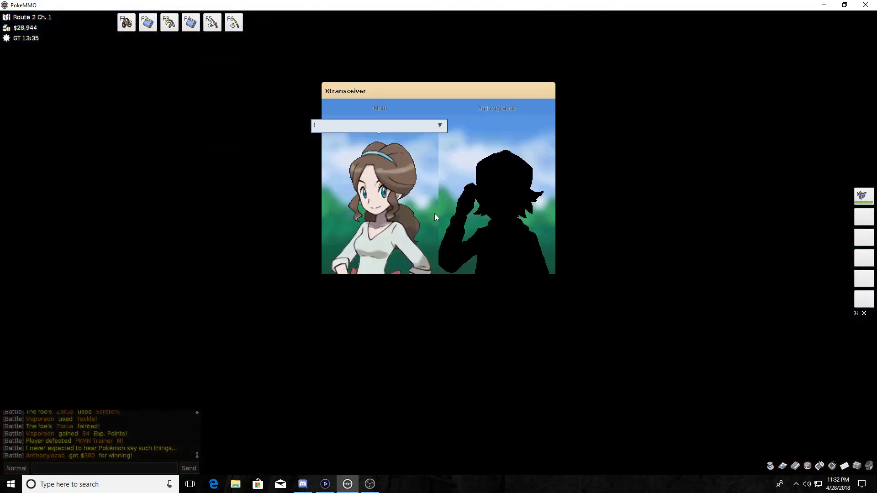
- Advance Mom's call and visit until she hands over the Running Shoes and explains running
{"action": "key", "text": "z"}
{"action": "key", "text": "z"}
{"action": "key", "text": "z"}
{"action": "key", "text": "z"}
{"action": "key", "text": "z"}
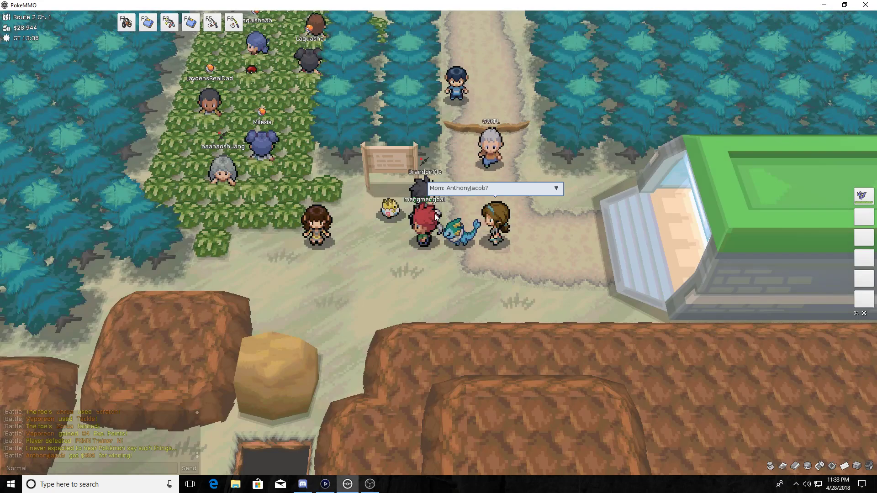
{"action": "key", "text": "z"}
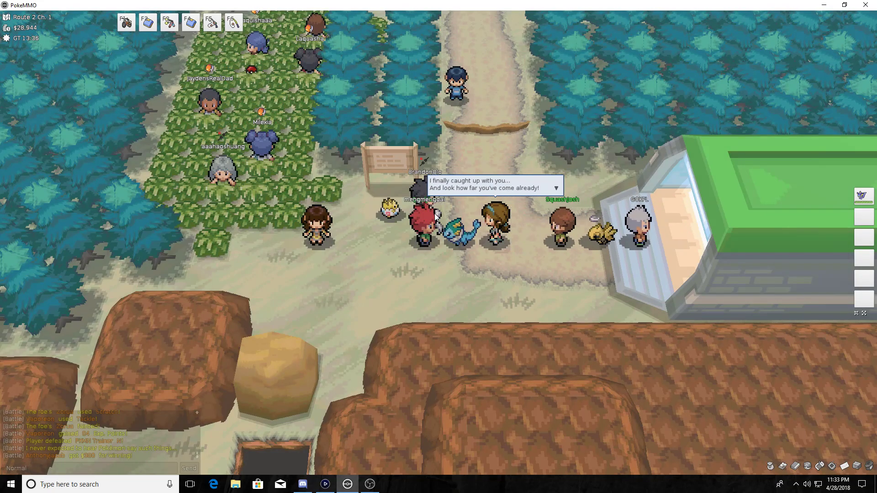
{"action": "key", "text": "z"}
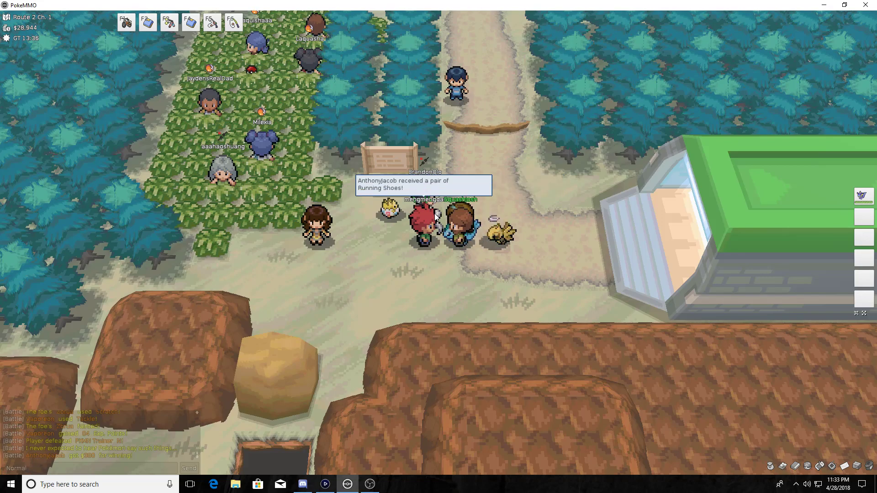
{"action": "key", "text": "z"}
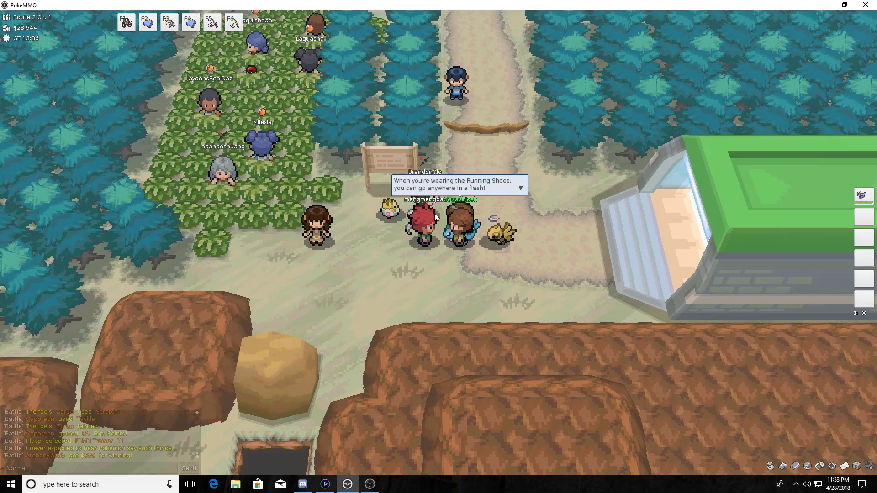
{"action": "key", "text": "z"}
{"action": "key", "text": "z"}
{"action": "key", "text": "z"}
{"action": "key", "text": "z"}
{"action": "key", "text": "z"}
{"action": "key", "text": "z"}
{"action": "key", "text": "z"}
{"action": "key", "text": "z"}
{"action": "key", "text": "z"}
{"action": "key", "text": "z"}
{"action": "key", "text": "z"}
{"action": "key", "text": "z"}
{"action": "key", "text": "z"}
{"action": "key", "text": "z"}
{"action": "key", "text": "z"}
{"action": "key", "text": "z"}
{"action": "key", "text": "z"}
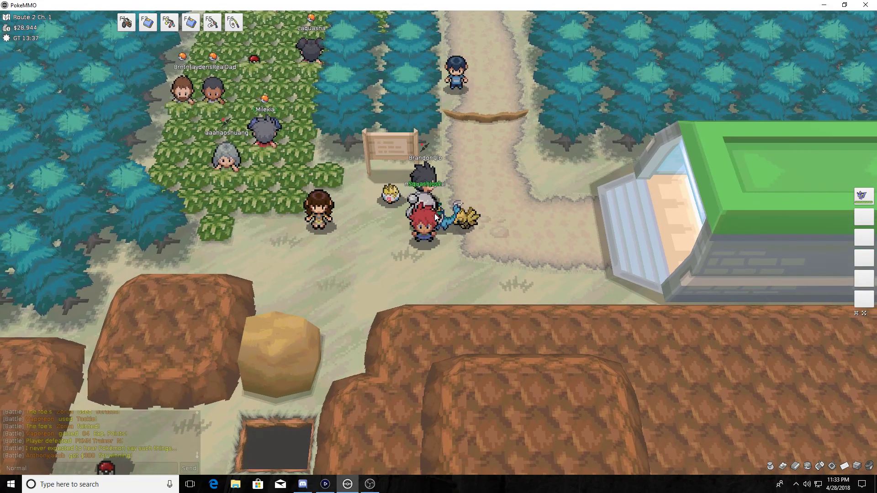
- Wander around the Route 2 path near the edge of the tall grass
{"action": "key", "text": "Down"}
{"action": "key", "text": "Down"}
{"action": "key", "text": "Left"}
{"action": "key", "text": "Left"}
{"action": "key", "text": "Up"}
{"action": "key", "text": "Up"}
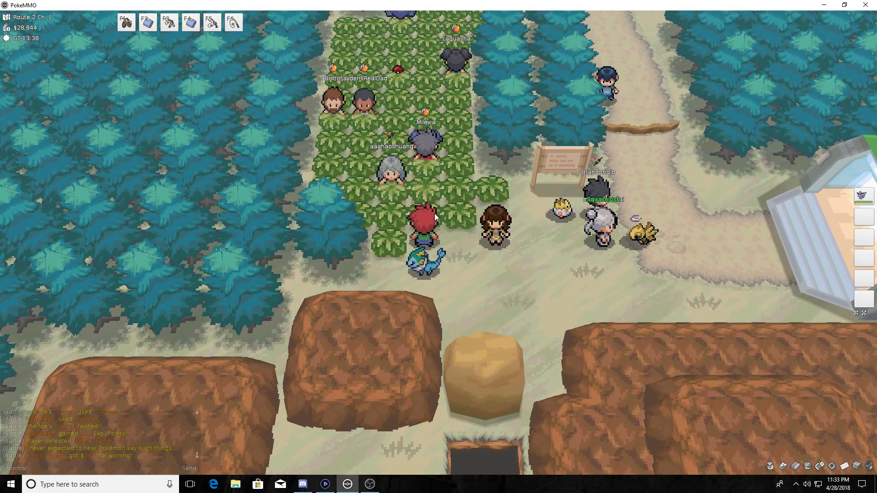
{"action": "key", "text": "Down"}
{"action": "key", "text": "Right"}
{"action": "key", "text": "Right"}
{"action": "key", "text": "Right"}
{"action": "key", "text": "Right"}
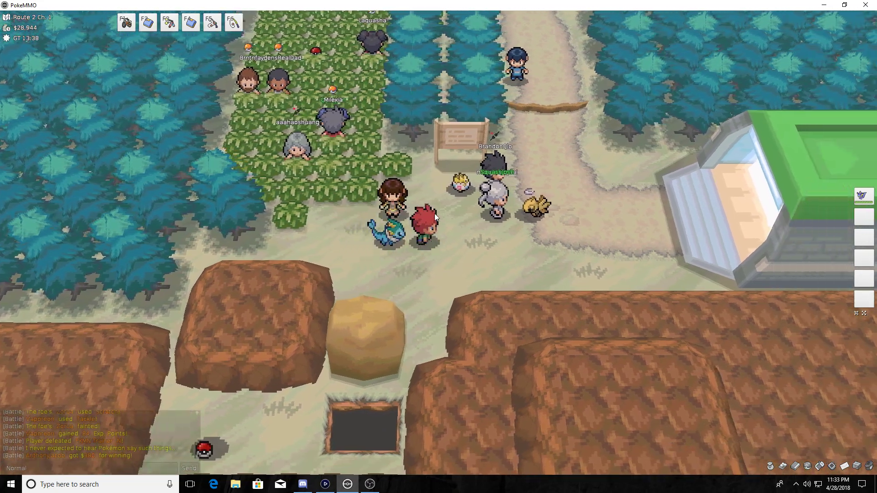
{"action": "key", "text": "Down"}
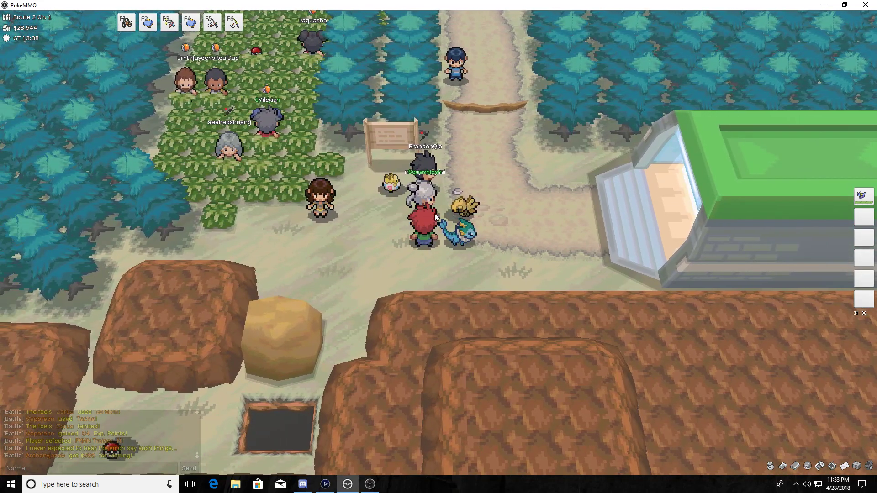
- Walk up-left into the tall grass until a wild Patrat battle starts
{"action": "key", "text": "Left"}
{"action": "key", "text": "Up"}
{"action": "key", "text": "Left"}
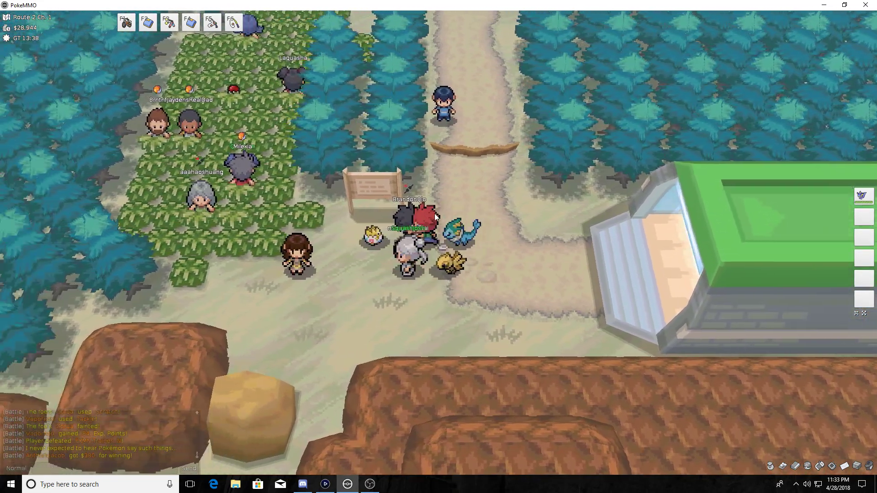
{"action": "key", "text": "Up"}
{"action": "key", "text": "Left"}
{"action": "key", "text": "Up"}
{"action": "key", "text": "Up"}
{"action": "key", "text": "Up"}
{"action": "key", "text": "Up"}
{"action": "key", "text": "Up"}
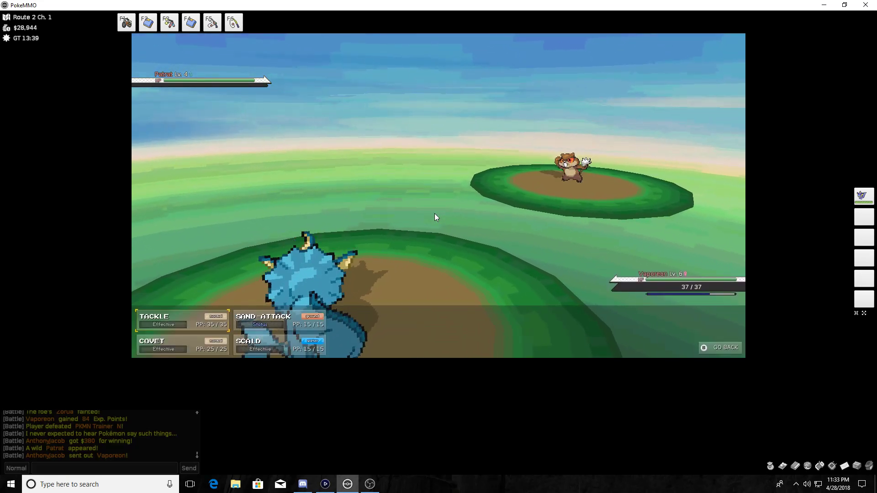
- Scald the first wild Patrat, then keep walking through the grass
{"action": "key", "text": "Down"}
{"action": "key", "text": "Right"}
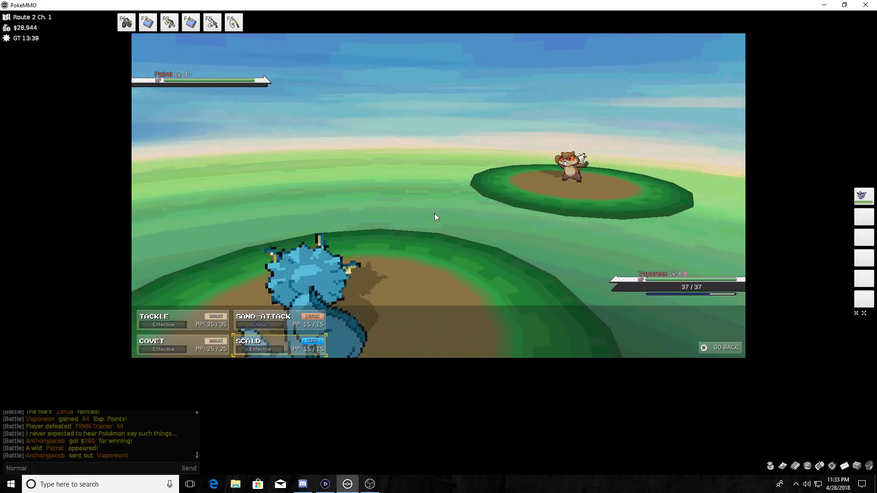
{"action": "key", "text": "Return"}
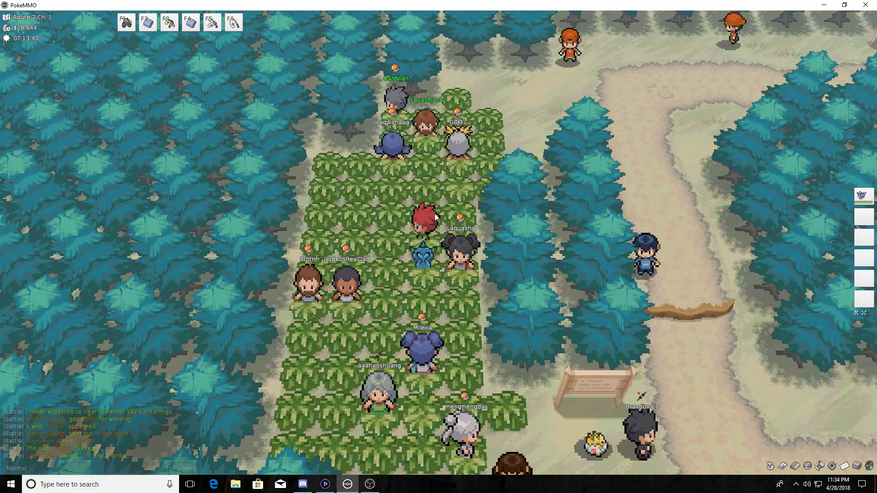
{"action": "key", "text": "Up"}
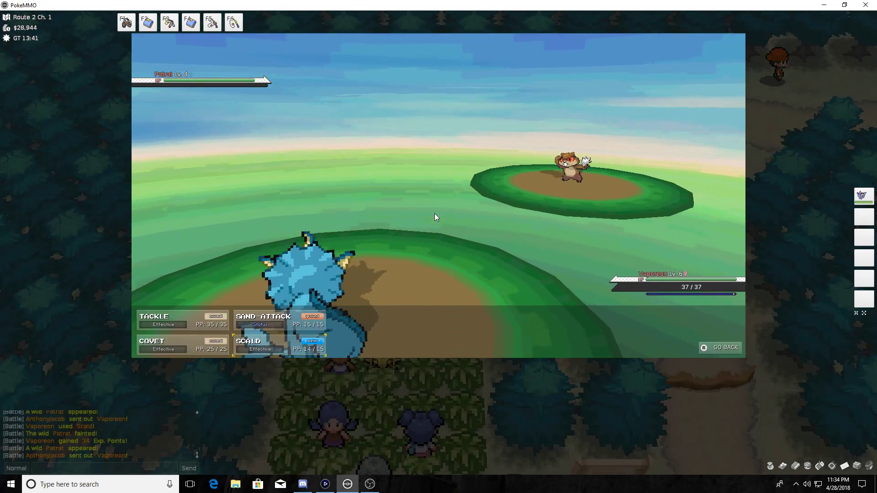
- Defeat another wild Patrat and a wild Purrloin with Scald
{"action": "key", "text": "z"}
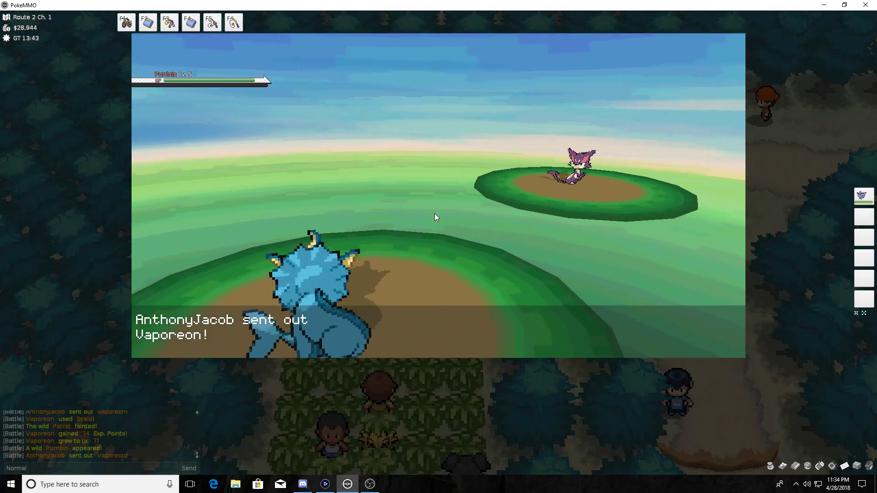
{"action": "key", "text": "z"}
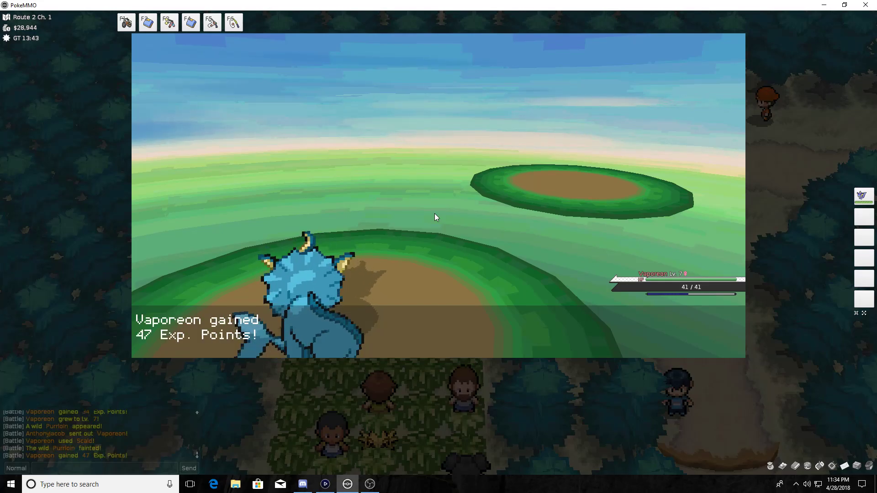
{"action": "key", "text": "Right"}
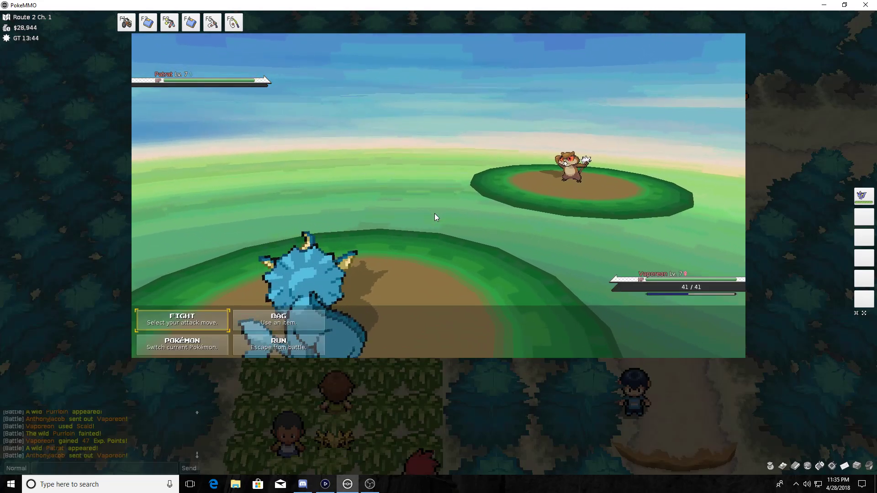
- Burn the last wild Patrat with Scald and finish it with Tackle, gaining 61 Exp. Points
{"action": "key", "text": "z"}
{"action": "key", "text": "z"}
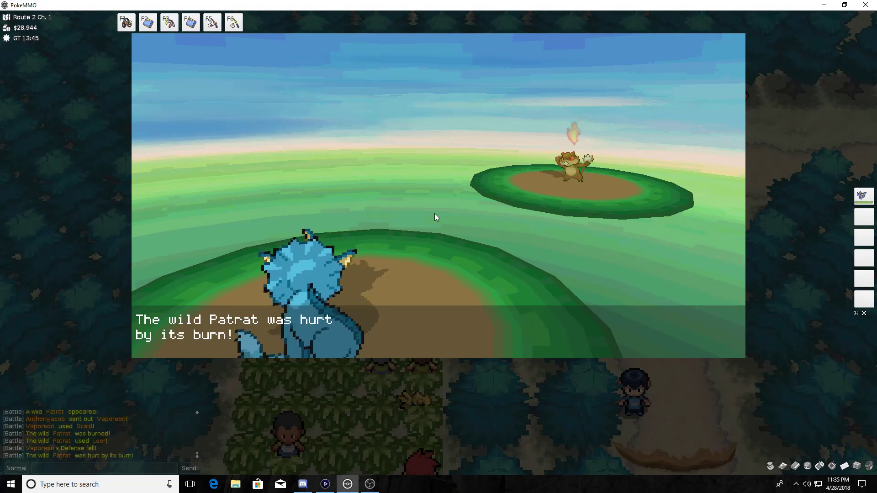
{"action": "key", "text": "Left"}
{"action": "key", "text": "Up"}
{"action": "key", "text": "z"}
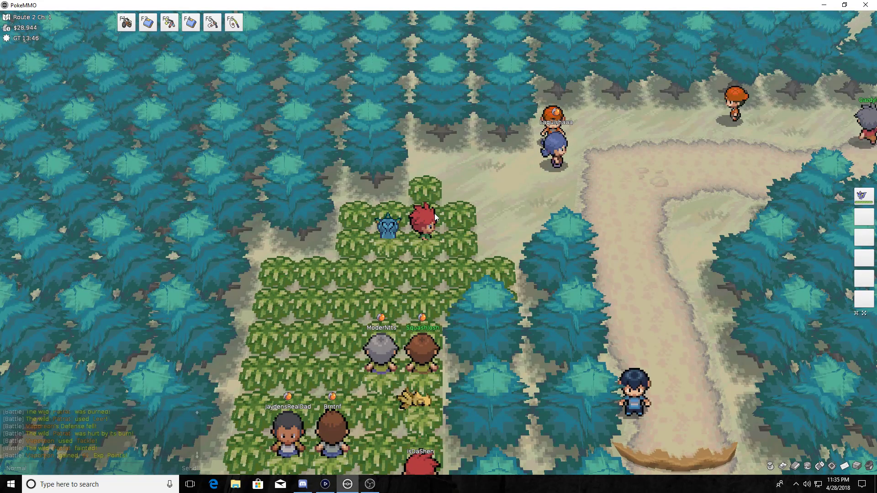
- Walk up out of the grass until Youngster Jimmy challenges with Patrat
{"action": "key", "text": "Up"}
{"action": "key", "text": "Up"}
{"action": "key", "text": "Up"}
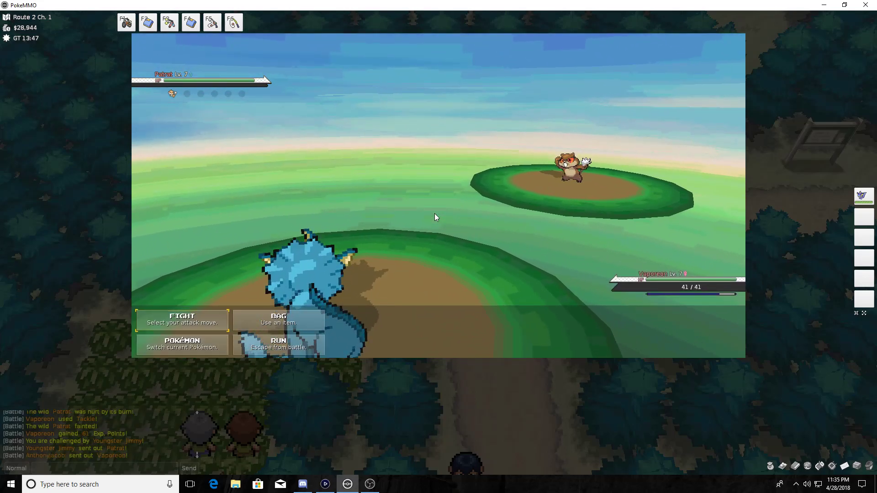
- Knock out Jimmy's Patrat with Scald, reaching level 8 and earning $112
{"action": "key", "text": "z"}
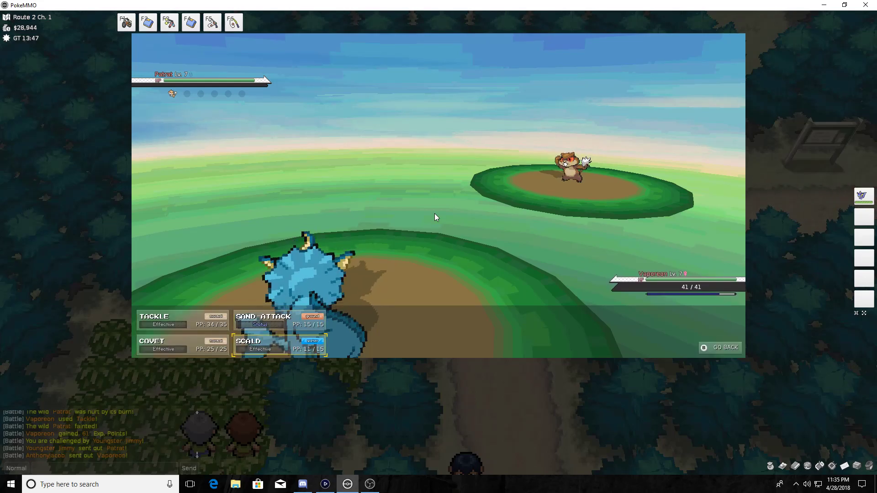
{"action": "key", "text": "z"}
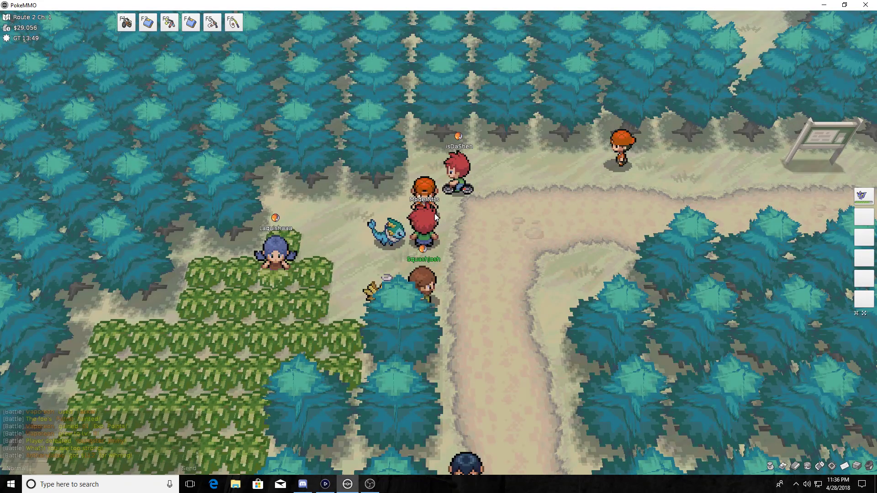
- Move back and forth along the Route 2 path
{"action": "key", "text": "Right"}
{"action": "key", "text": "Right"}
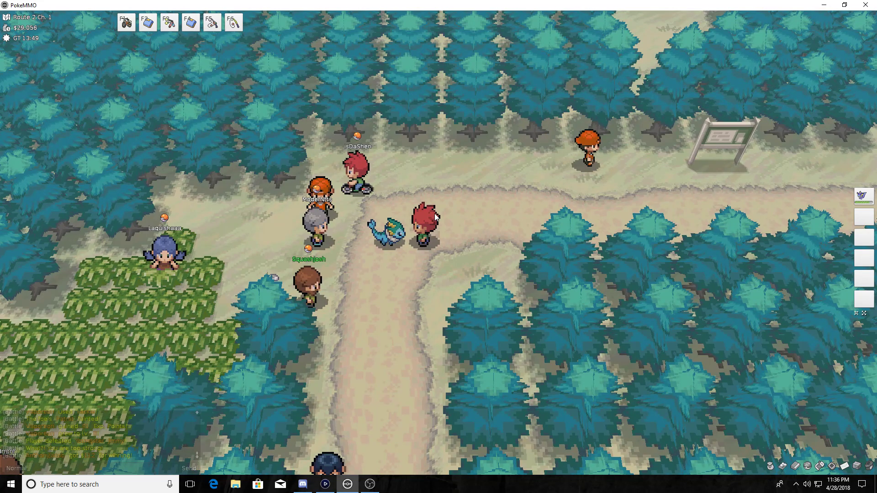
{"action": "key", "text": "Left"}
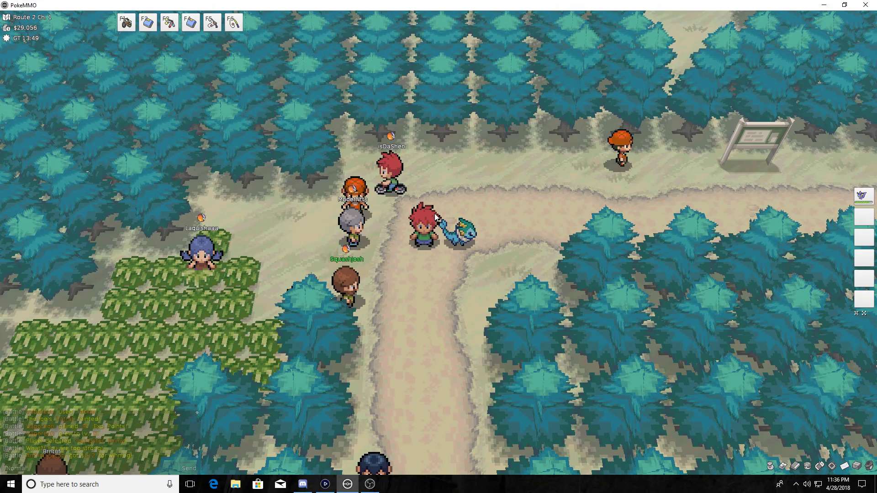
{"action": "key", "text": "Up"}
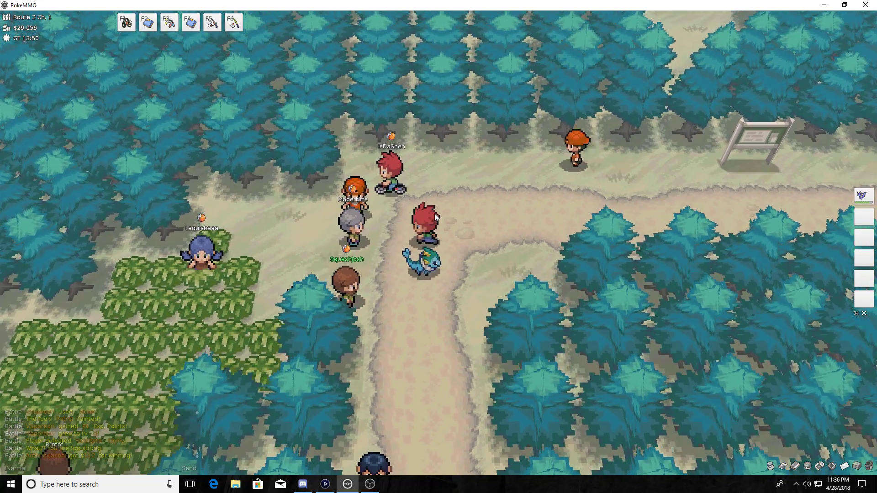
{"action": "key", "text": "Down"}
{"action": "key", "text": "Right"}
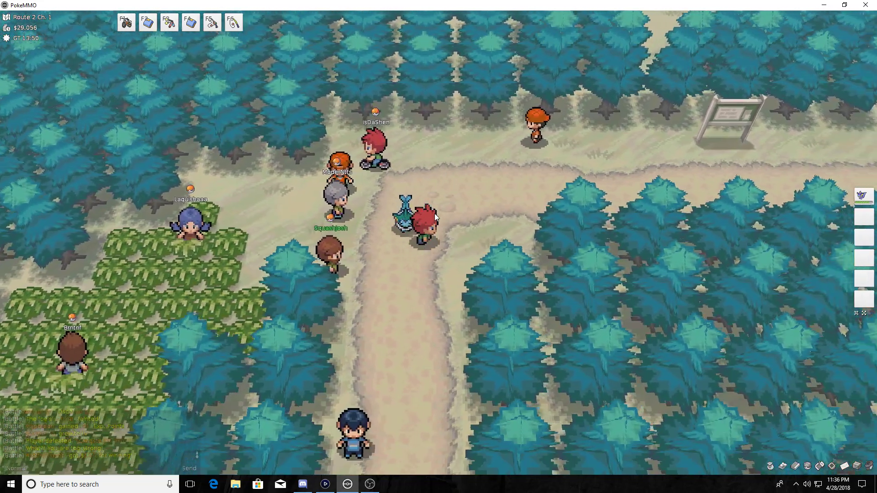
{"action": "key", "text": "Left"}
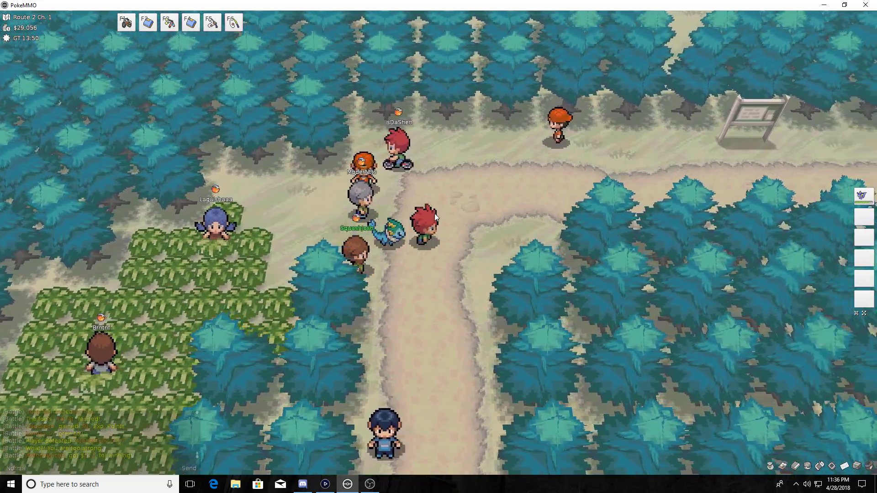
{"action": "key", "text": "Up"}
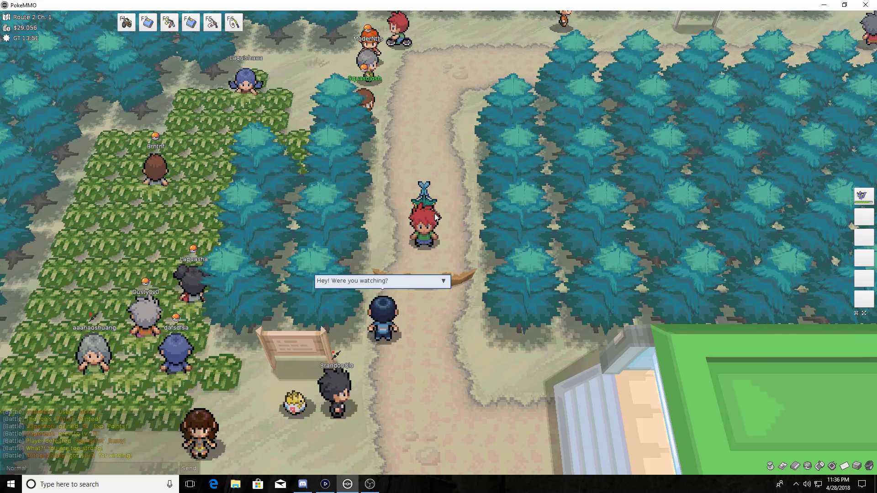
- Walk down past the signpost into the grass, meeting a wild level 5 Patrat
{"action": "key", "text": "Down"}
{"action": "key", "text": "Down"}
{"action": "key", "text": "Down"}
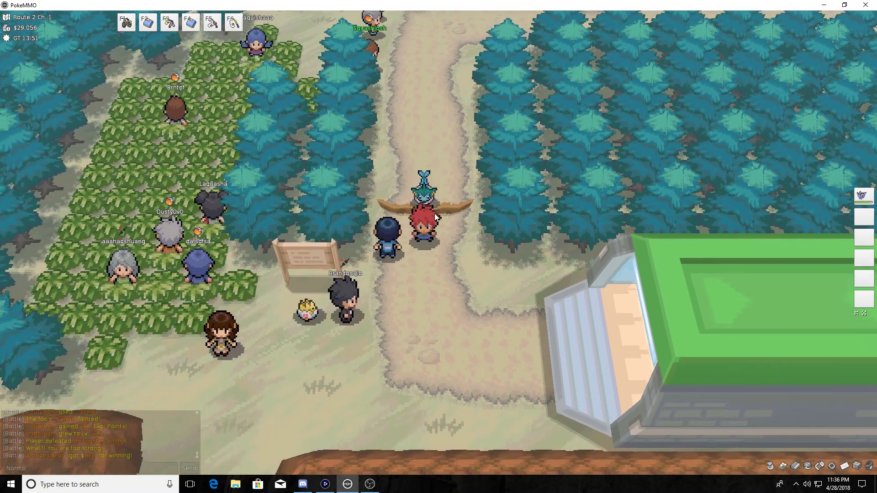
{"action": "key", "text": "Left"}
{"action": "key", "text": "Left"}
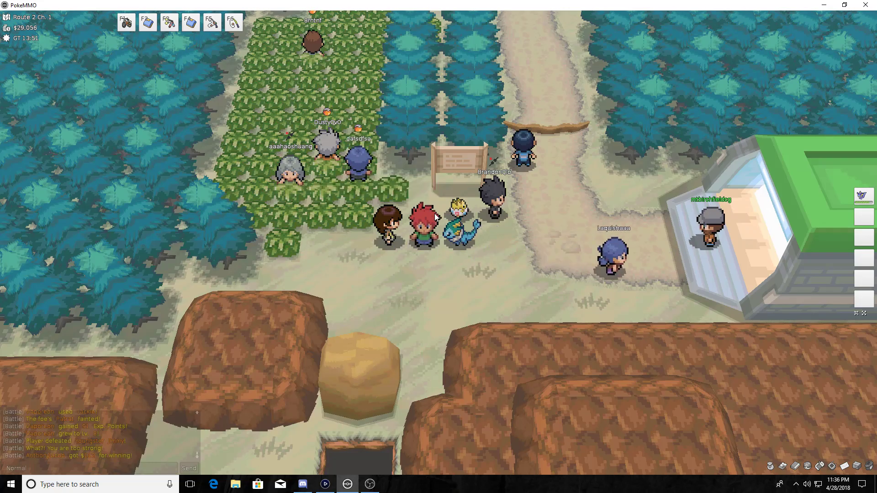
{"action": "key", "text": "Left"}
{"action": "key", "text": "Left"}
{"action": "key", "text": "Down"}
{"action": "key", "text": "Up"}
{"action": "key", "text": "Up"}
{"action": "key", "text": "Up"}
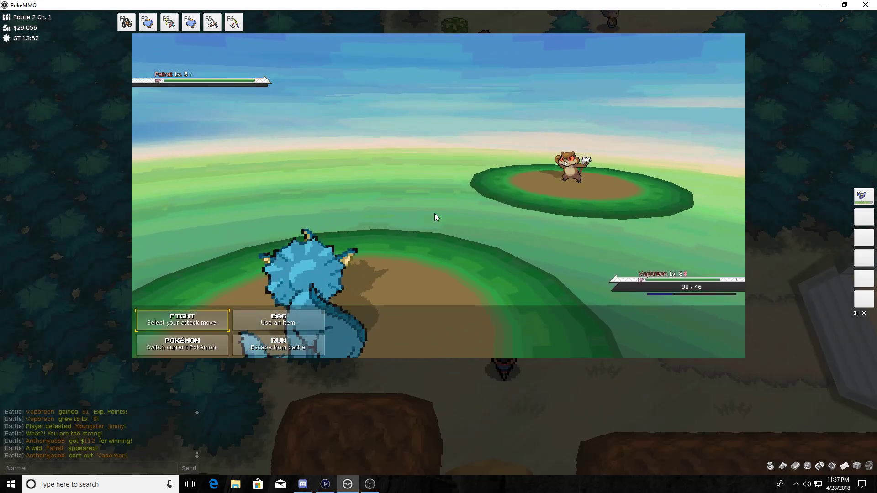
- Use Scald to knock out the wild Patrat for 43 Exp. Points
{"action": "key", "text": "z"}
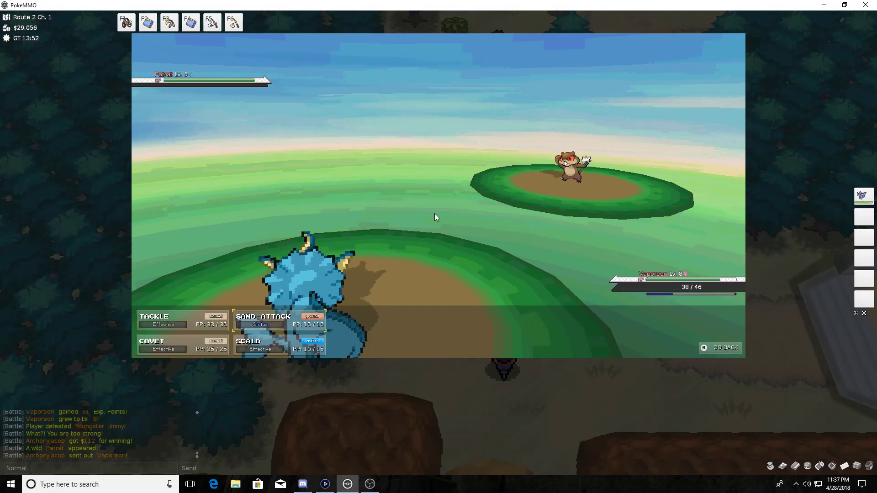
{"action": "key", "text": "z"}
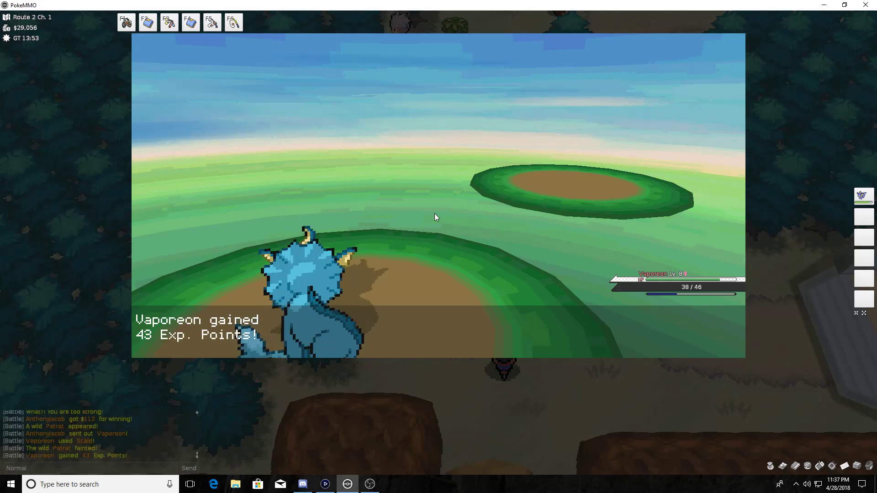
- Walk out of the grass and along the path to the Lass by the signpost
{"action": "key", "text": "Up"}
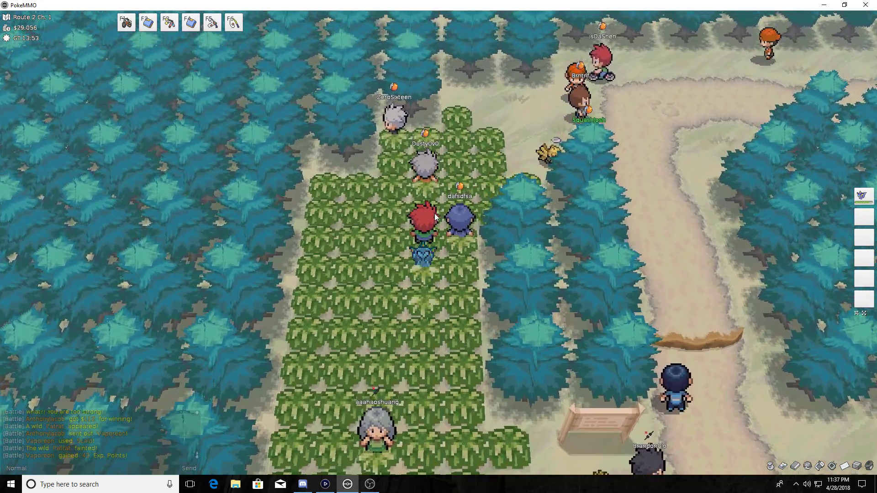
{"action": "key", "text": "Up"}
{"action": "key", "text": "Up"}
{"action": "key", "text": "Right"}
{"action": "key", "text": "Right"}
{"action": "key", "text": "Right"}
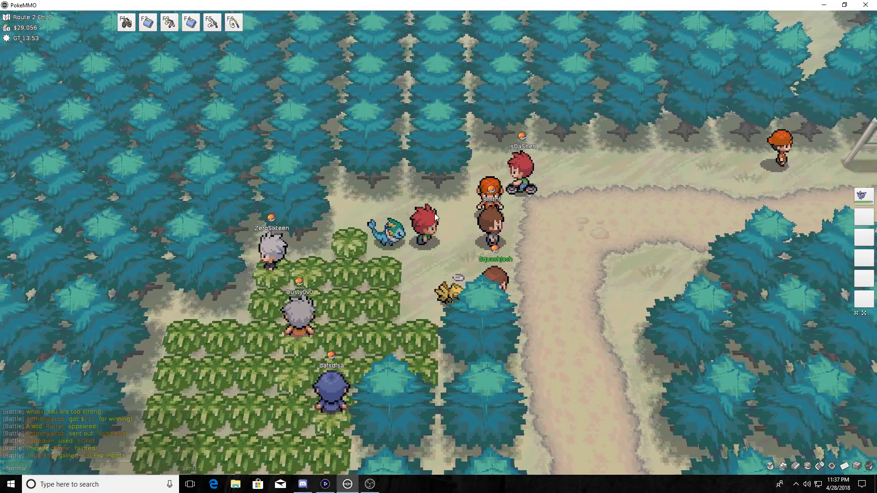
{"action": "key", "text": "Right"}
{"action": "key", "text": "Right"}
{"action": "key", "text": "Right"}
{"action": "key", "text": "Right"}
{"action": "key", "text": "Right"}
{"action": "key", "text": "Right"}
{"action": "key", "text": "Right"}
{"action": "key", "text": "Right"}
{"action": "key", "text": "Right"}
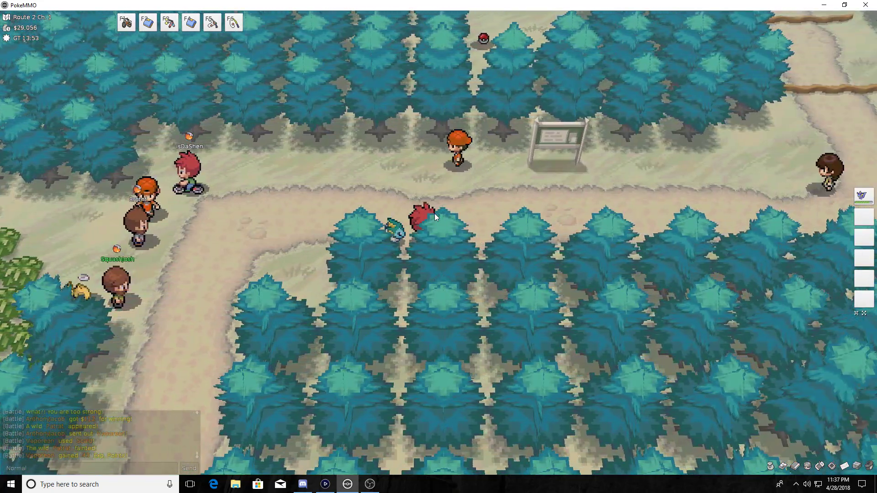
{"action": "key", "text": "Up"}
{"action": "key", "text": "Up"}
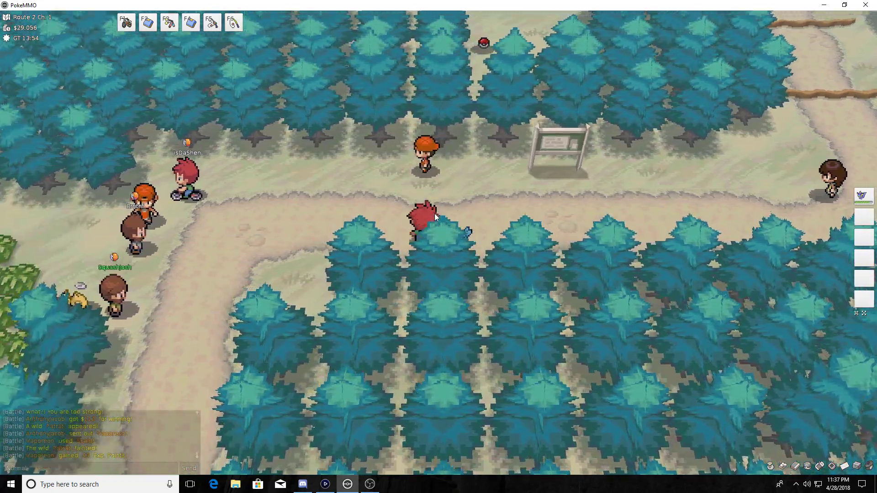
{"action": "key", "text": "Up"}
{"action": "key", "text": "Up"}
- Read Lass Mali's challenge and begin the battle against her Purrloin
{"action": "key", "text": "z"}
{"action": "key", "text": "z"}
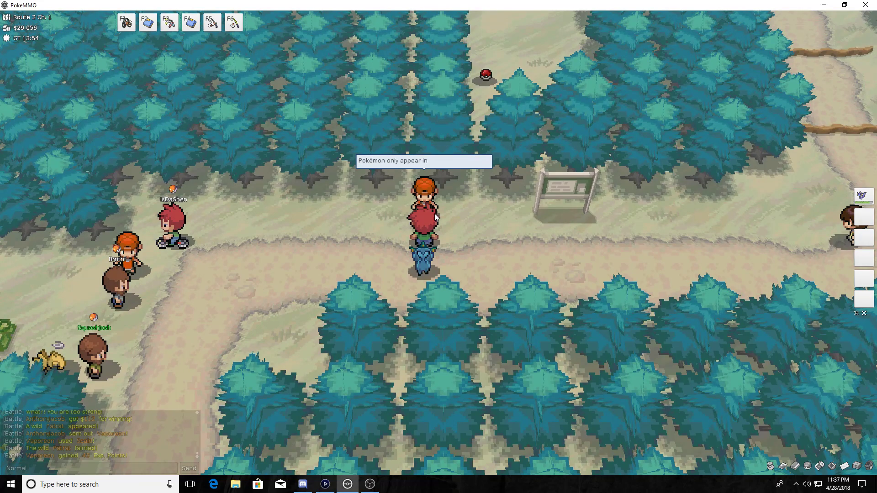
{"action": "key", "text": "z"}
{"action": "key", "text": "Right"}
{"action": "key", "text": "Right"}
{"action": "key", "text": "Right"}
{"action": "key", "text": "Right"}
{"action": "key", "text": "Right"}
{"action": "key", "text": "Right"}
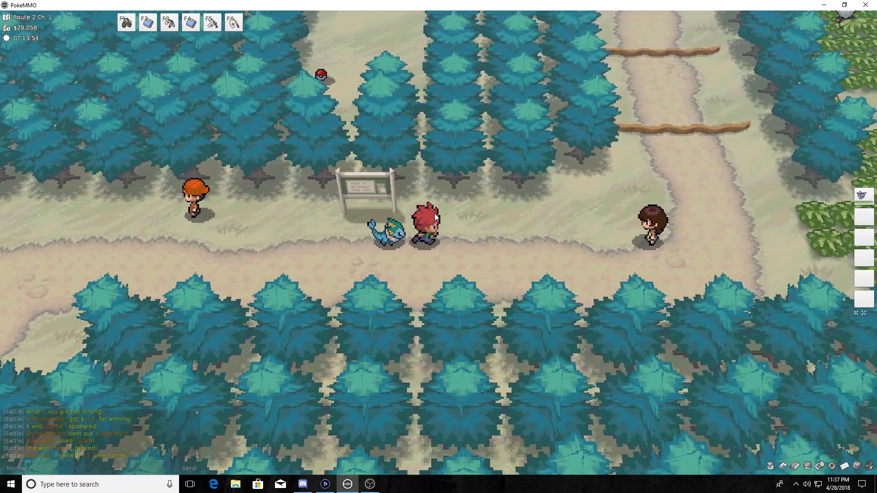
{"action": "key", "text": "Right"}
{"action": "key", "text": "Right"}
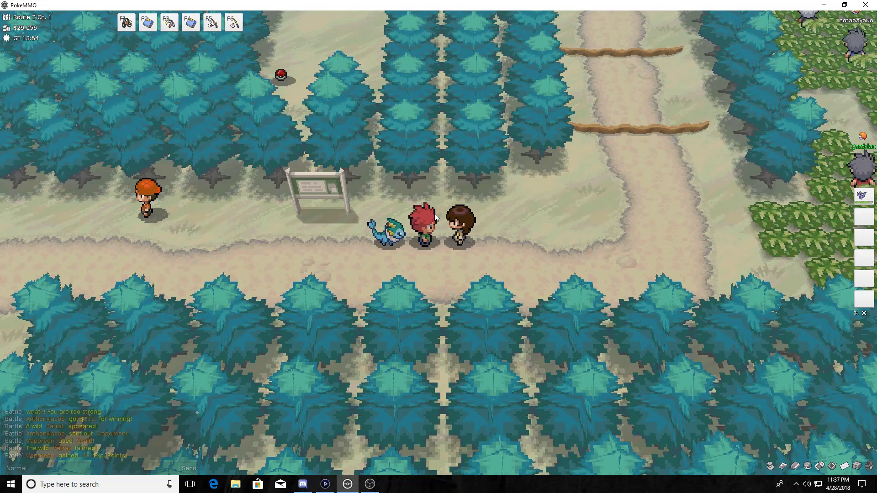
{"action": "key", "text": "z"}
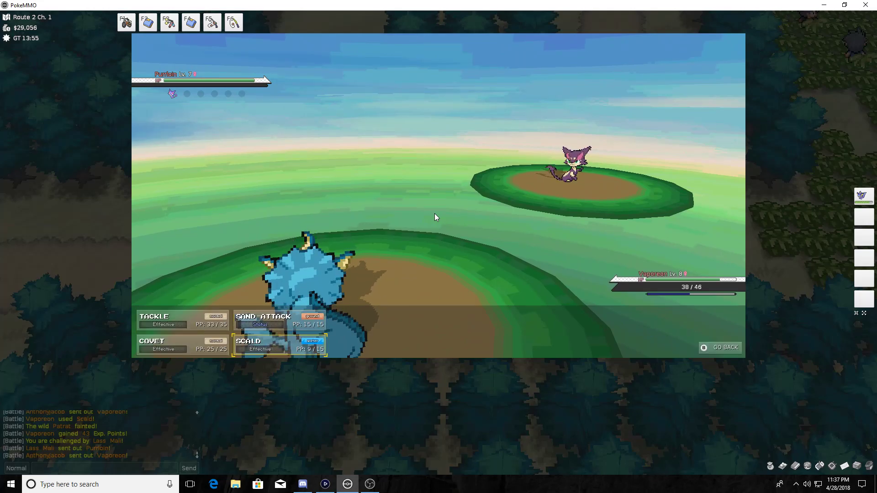
- Knock out Lass Mali's Purrloin with Scald, earning 100 Exp. Points and $112
{"action": "key", "text": "z"}
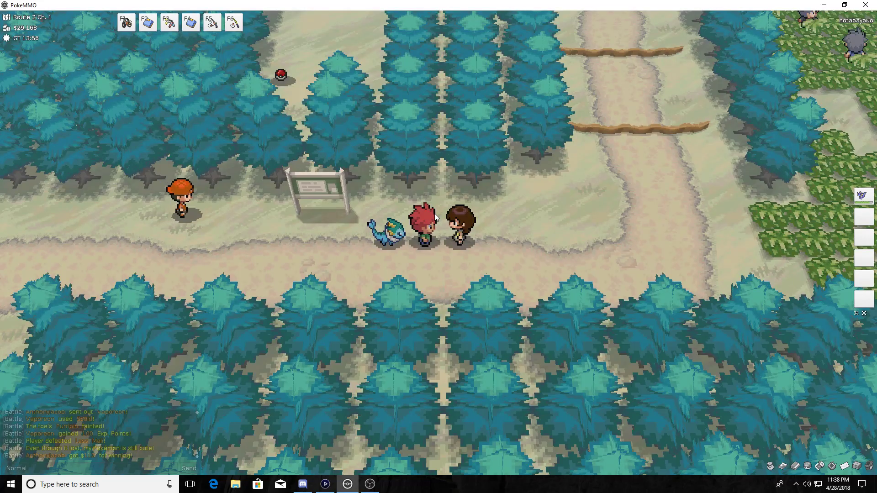
- Walk right along Route 2 into the crowded tall grass, then north
{"action": "key", "text": "Right"}
{"action": "key", "text": "Right"}
{"action": "key", "text": "Right"}
{"action": "key", "text": "Down"}
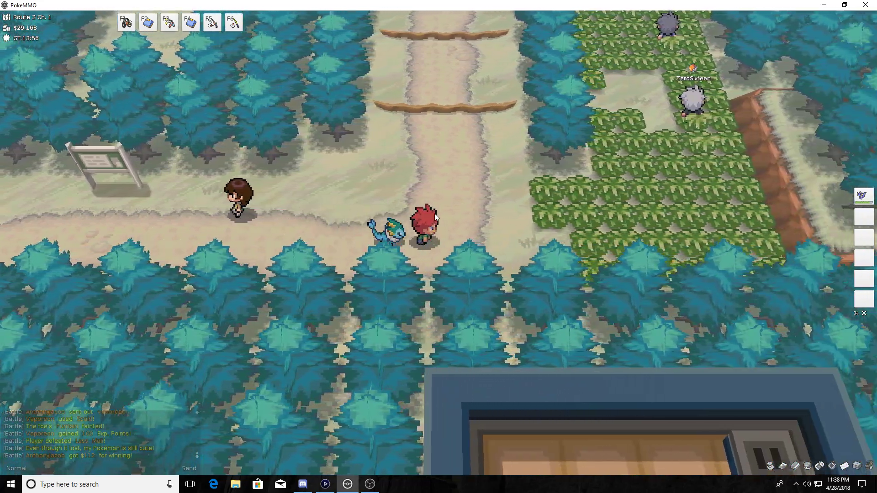
{"action": "key", "text": "Right"}
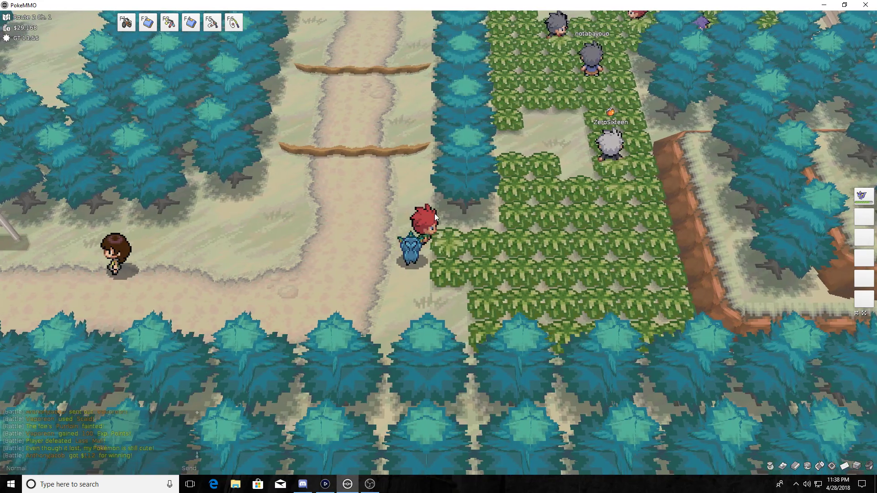
{"action": "key", "text": "Right"}
{"action": "key", "text": "Right"}
{"action": "key", "text": "Up"}
{"action": "key", "text": "Up"}
{"action": "key", "text": "Up"}
{"action": "key", "text": "Up"}
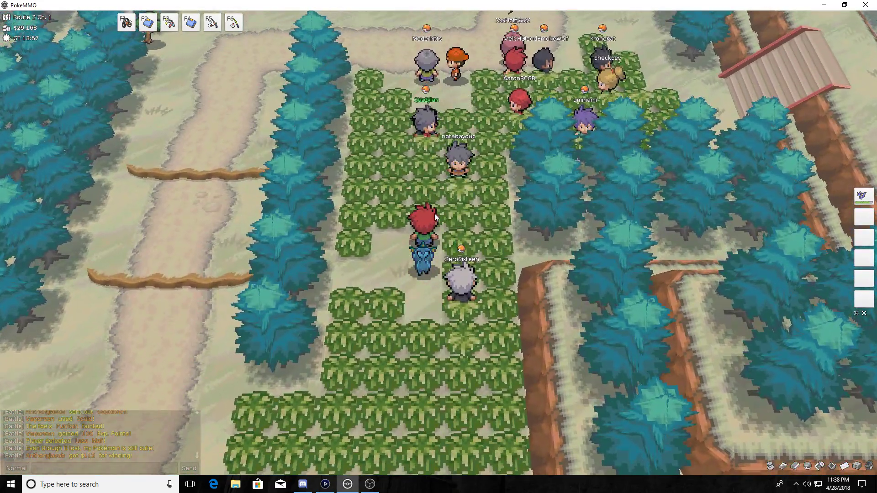
{"action": "key", "text": "Up"}
{"action": "key", "text": "Up"}
{"action": "key", "text": "Up"}
{"action": "key", "text": "Up"}
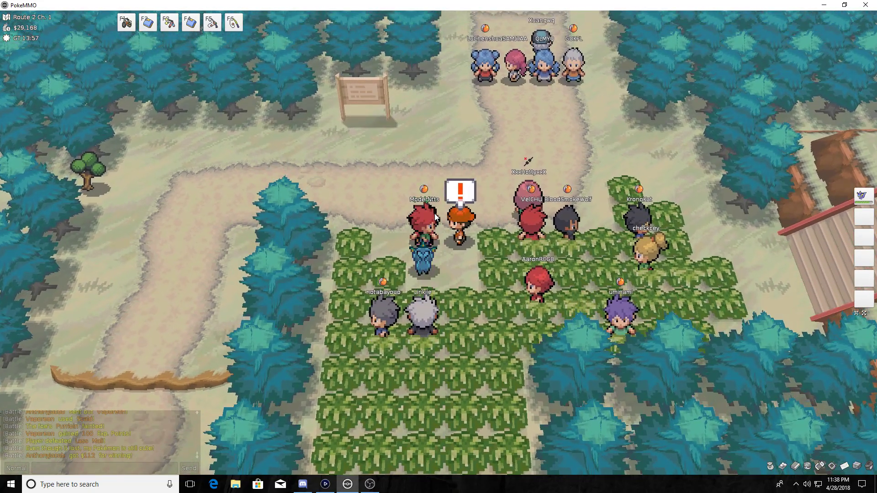
- Beat Youngster Roland's Lillipup with Scald and replace Tackle with Water Gun
{"action": "key", "text": "z"}
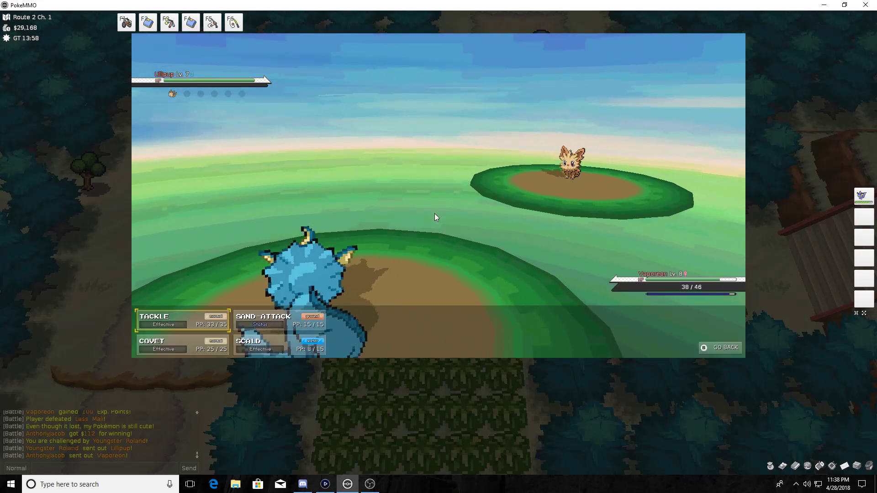
{"action": "key", "text": "Down"}
{"action": "key", "text": "Right"}
{"action": "key", "text": "z"}
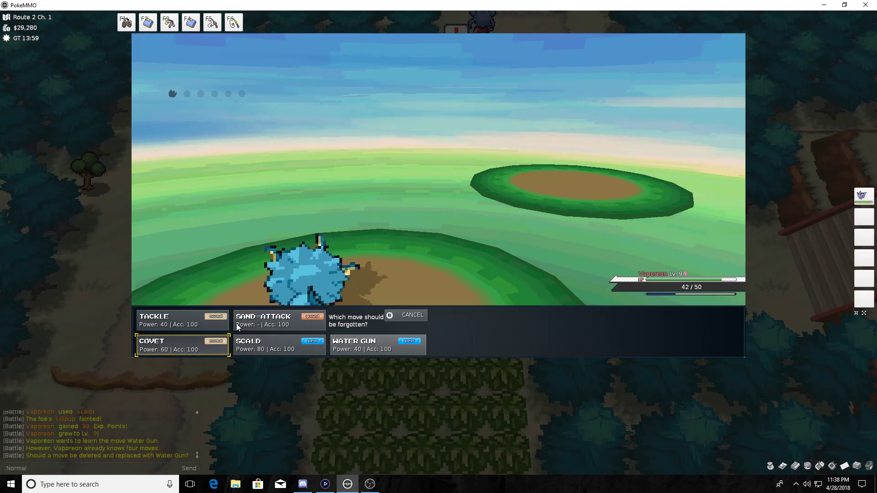
{"action": "left_click", "coordinate": [162, 330]}
{"action": "left_click", "coordinate": [415, 242]}
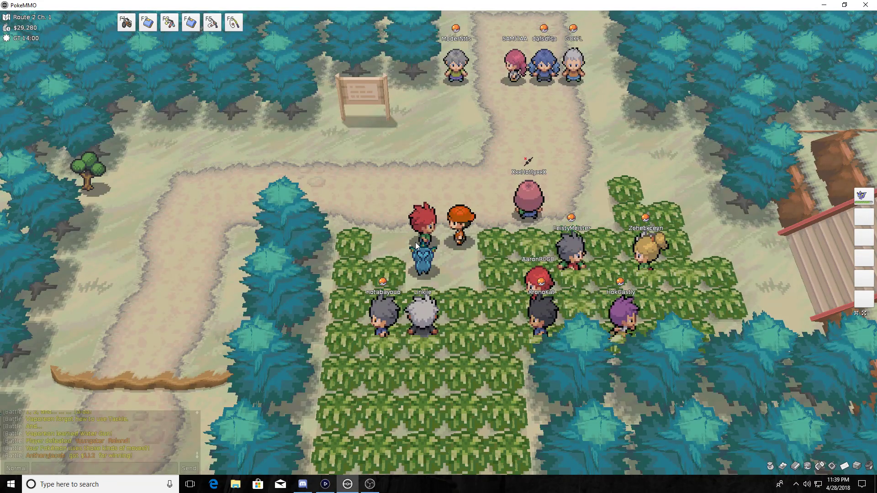
- Walk right across the bridge and down the fenced ledge toward the items
{"action": "key", "text": "Up"}
{"action": "key", "text": "Up"}
{"action": "key", "text": "Right"}
{"action": "key", "text": "Right"}
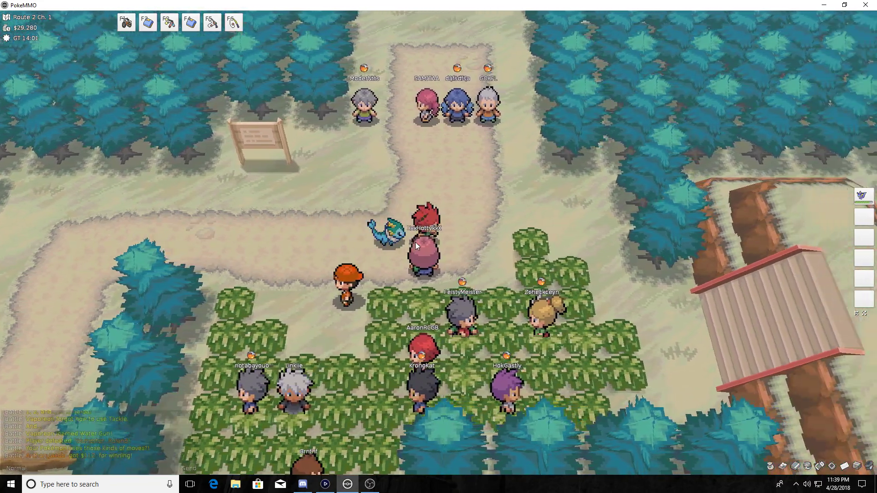
{"action": "key", "text": "Right"}
{"action": "key", "text": "Right"}
{"action": "key", "text": "Right"}
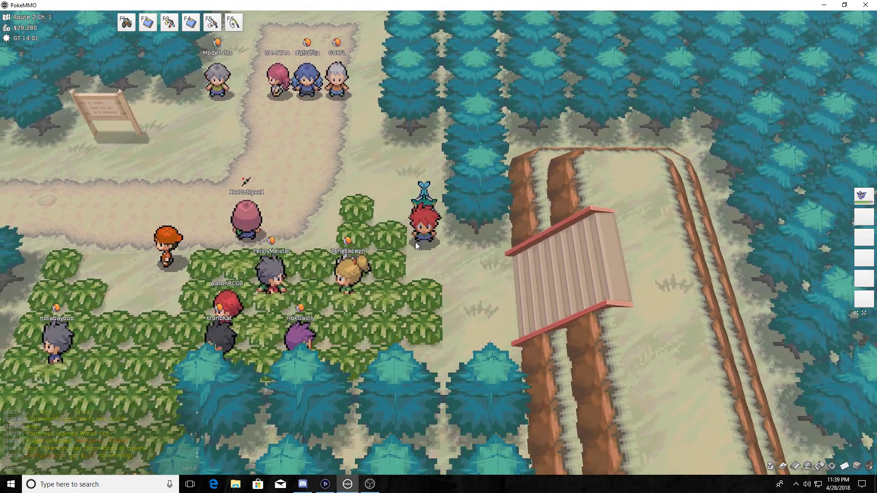
{"action": "key", "text": "Right"}
{"action": "key", "text": "Right"}
{"action": "key", "text": "Right"}
{"action": "key", "text": "Right"}
{"action": "key", "text": "Right"}
{"action": "key", "text": "Down"}
{"action": "key", "text": "Down"}
{"action": "key", "text": "Down"}
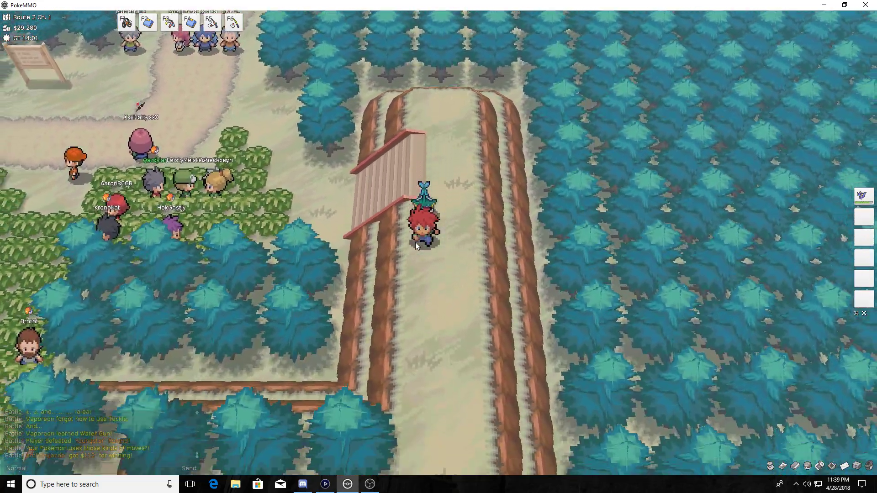
{"action": "key", "text": "Down"}
{"action": "key", "text": "Down"}
{"action": "key", "text": "Down"}
{"action": "key", "text": "Down"}
{"action": "key", "text": "Down"}
{"action": "key", "text": "Down"}
{"action": "key", "text": "Down"}
{"action": "key", "text": "Down"}
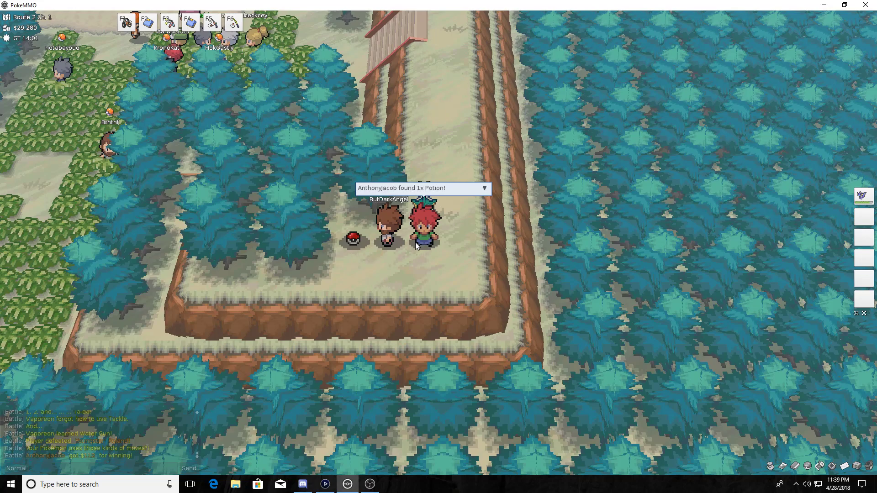
- Collect the Potion and the Poké Ball from the ledge
{"action": "key", "text": "z"}
{"action": "key", "text": "z"}
{"action": "key", "text": "Left"}
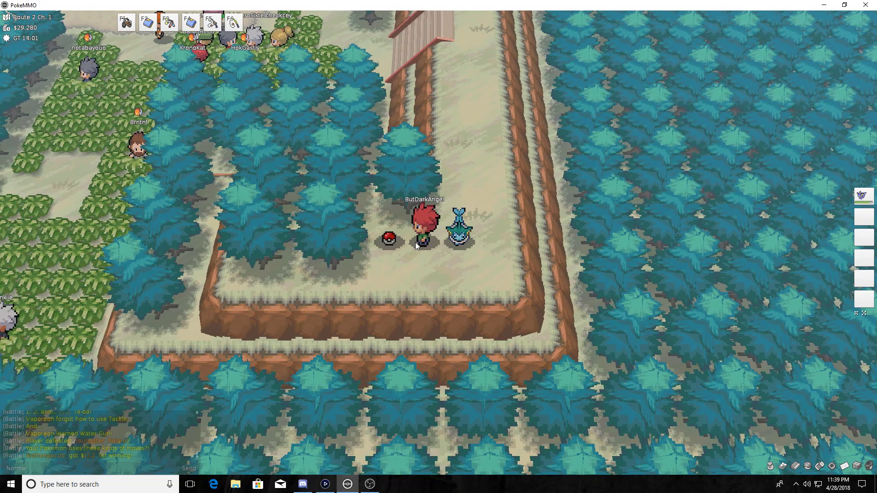
{"action": "key", "text": "z"}
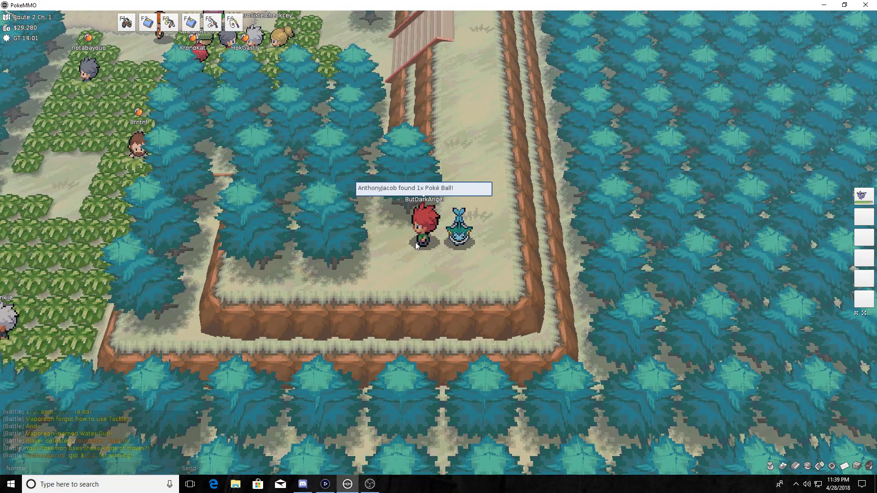
{"action": "key", "text": "z"}
{"action": "key", "text": "z"}
- Walk back up the ledge, across the bridge and up the dirt path
{"action": "key", "text": "Right"}
{"action": "key", "text": "Right"}
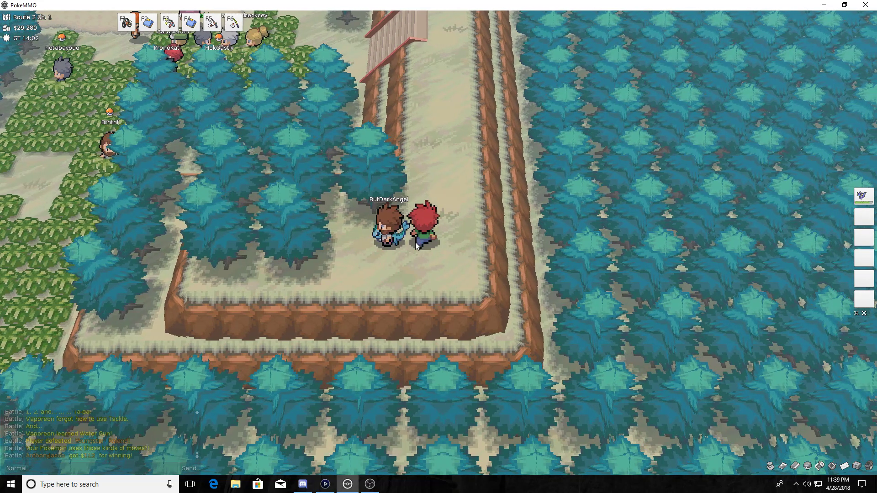
{"action": "key", "text": "Up"}
{"action": "key", "text": "Up"}
{"action": "key", "text": "Up"}
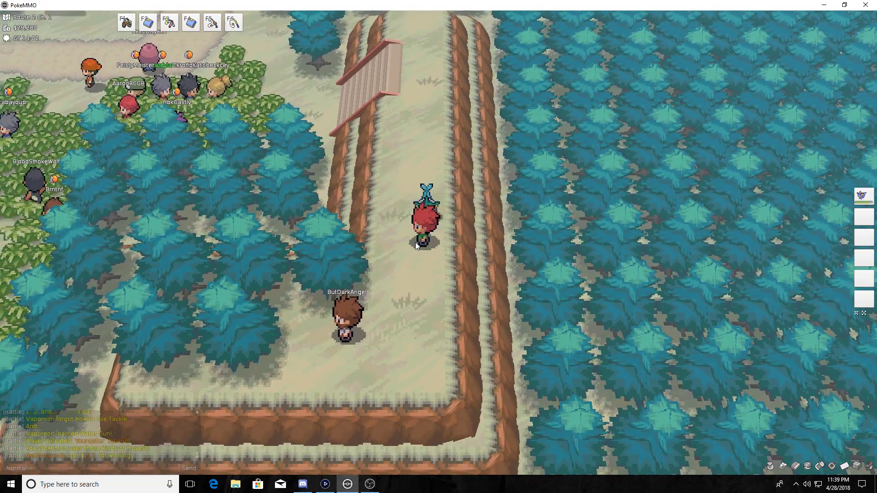
{"action": "key", "text": "Up"}
{"action": "key", "text": "Up"}
{"action": "key", "text": "Up"}
{"action": "key", "text": "Up"}
{"action": "key", "text": "Up"}
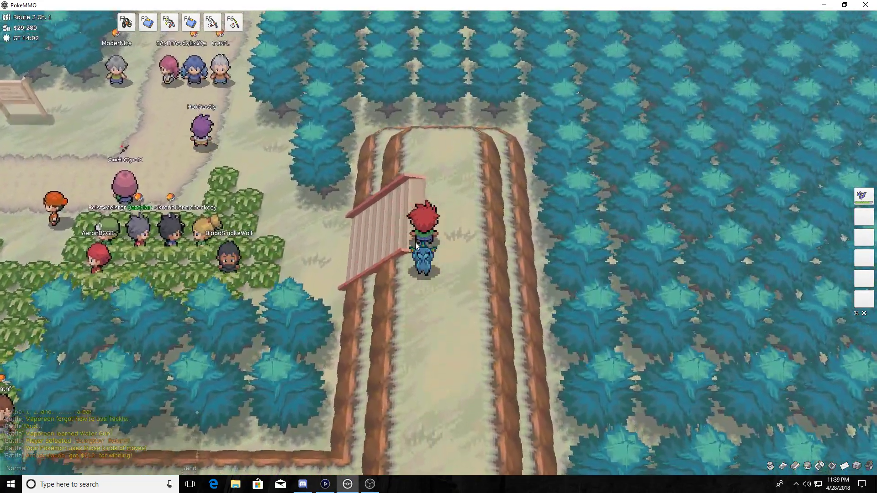
{"action": "key", "text": "Left"}
{"action": "key", "text": "Left"}
{"action": "key", "text": "Left"}
{"action": "key", "text": "Left"}
{"action": "key", "text": "Left"}
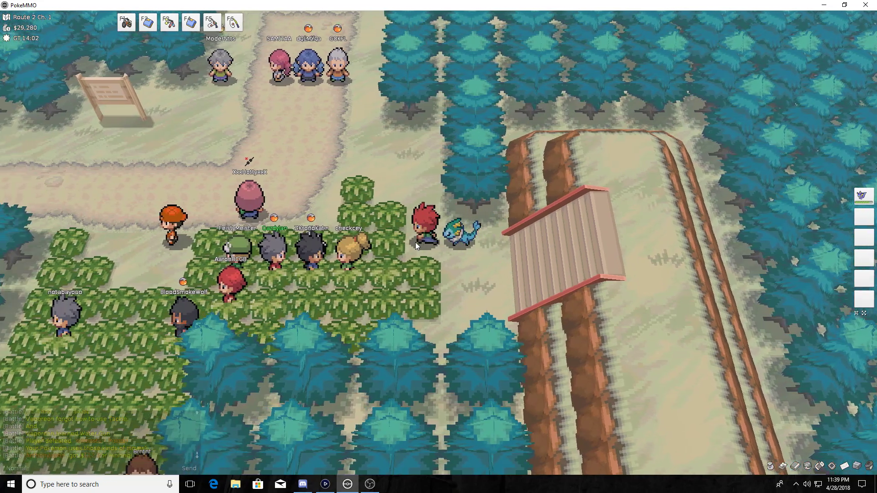
{"action": "key", "text": "Up"}
{"action": "key", "text": "Up"}
- Walk up to Bianca by the group of players and accept her Tepig challenge
{"action": "key", "text": "Up"}
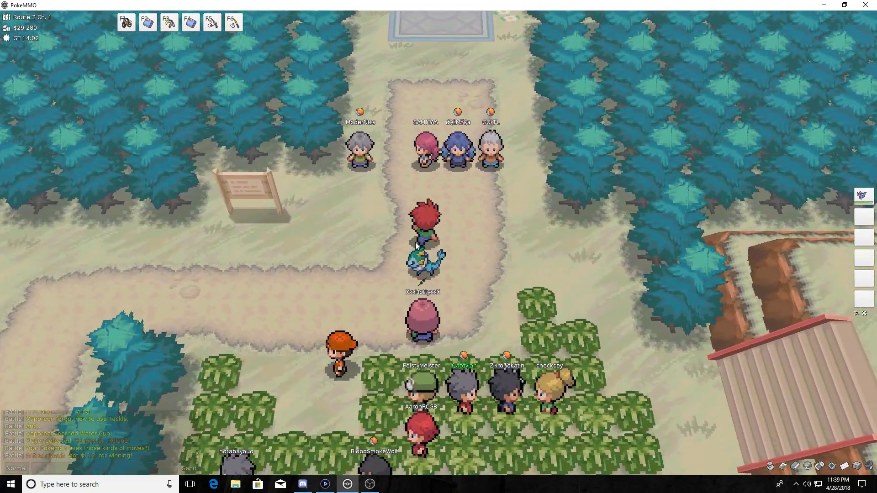
{"action": "key", "text": "Up"}
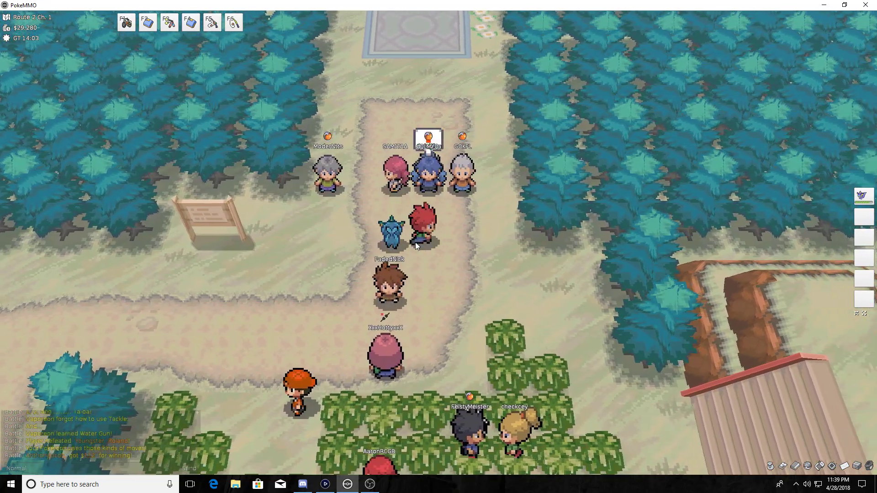
{"action": "key", "text": "Right"}
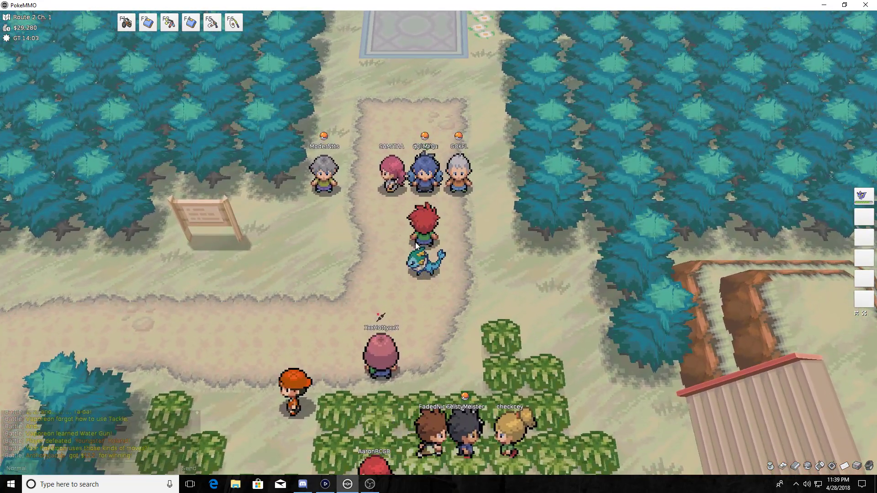
{"action": "key", "text": "Up"}
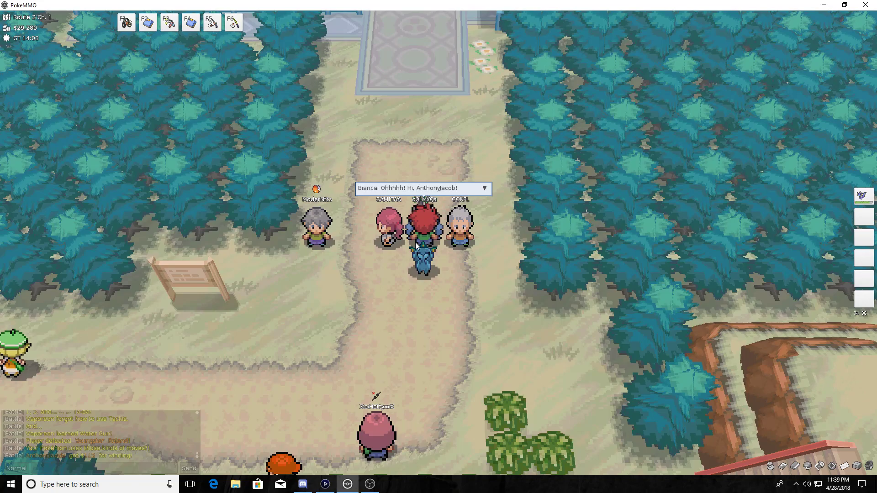
{"action": "key", "text": "z"}
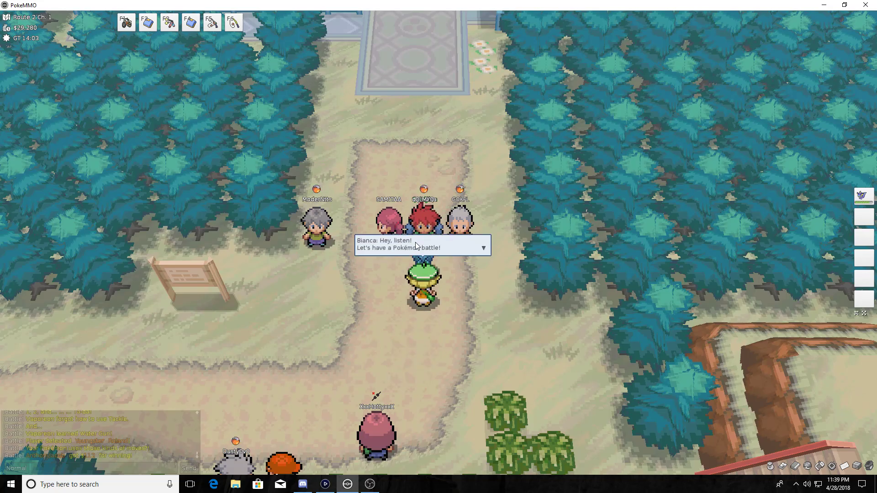
{"action": "key", "text": "z"}
{"action": "key", "text": "z"}
{"action": "key", "text": "z"}
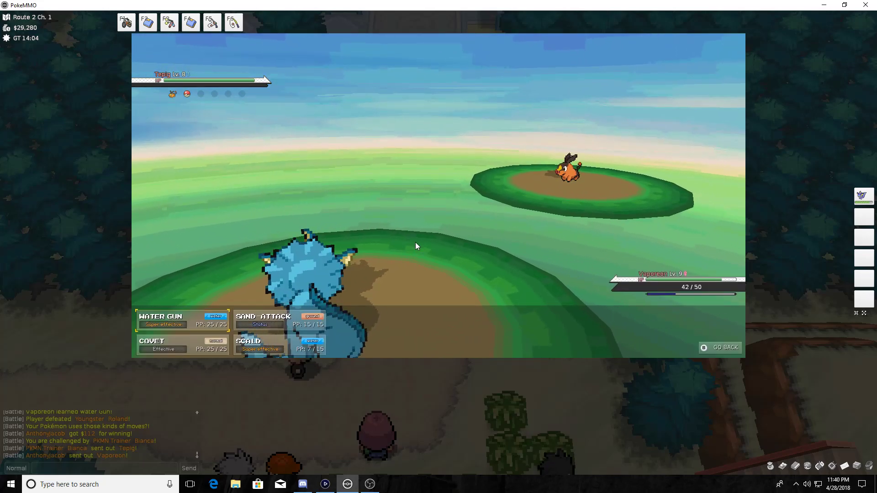
- Use Scald to knock out Bianca's Tepig and Lillipup, winning $608
{"action": "key", "text": "Right"}
{"action": "key", "text": "Down"}
{"action": "key", "text": "z"}
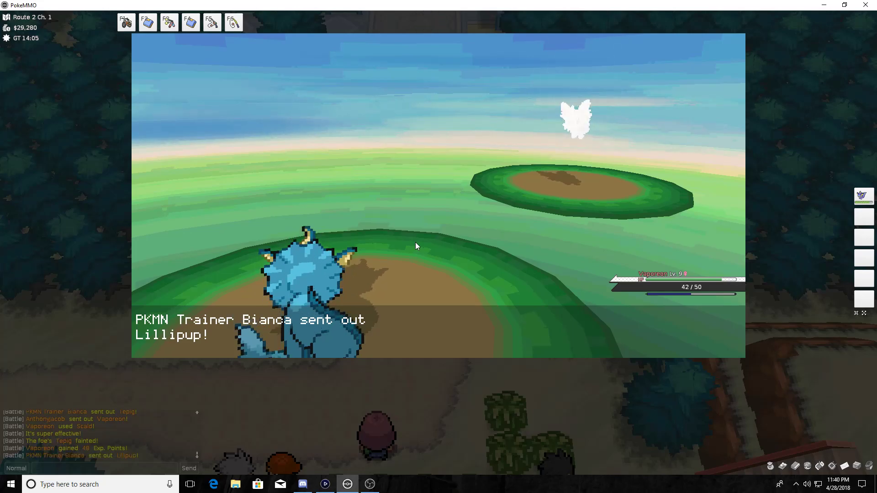
{"action": "key", "text": "z"}
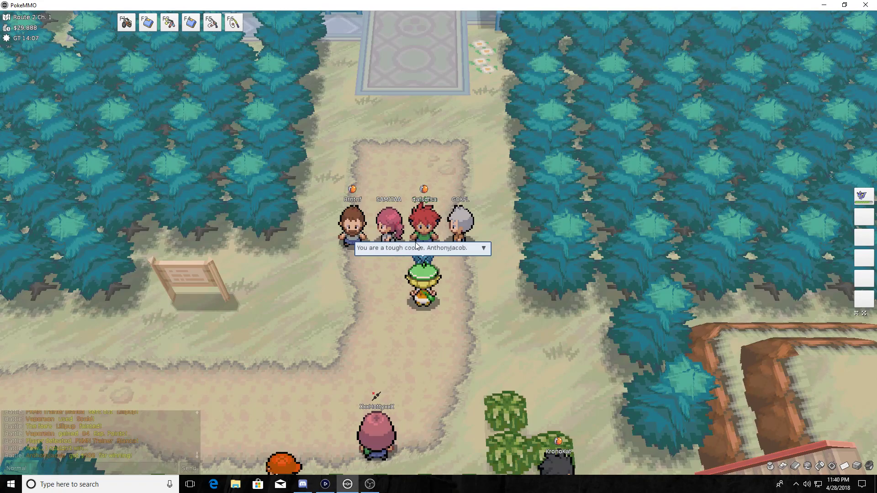
- Finish Bianca's dialogue and walk north into Striaton City, then east
{"action": "key", "text": "z"}
{"action": "key", "text": "z"}
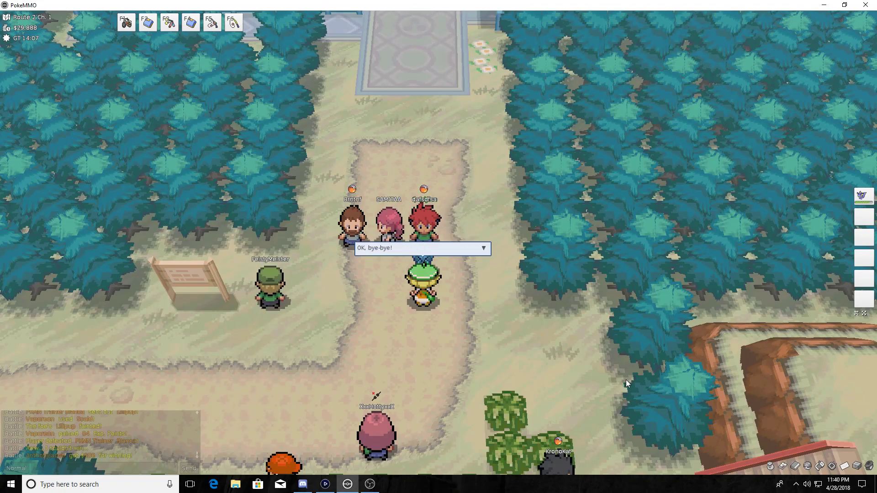
{"action": "key", "text": "z"}
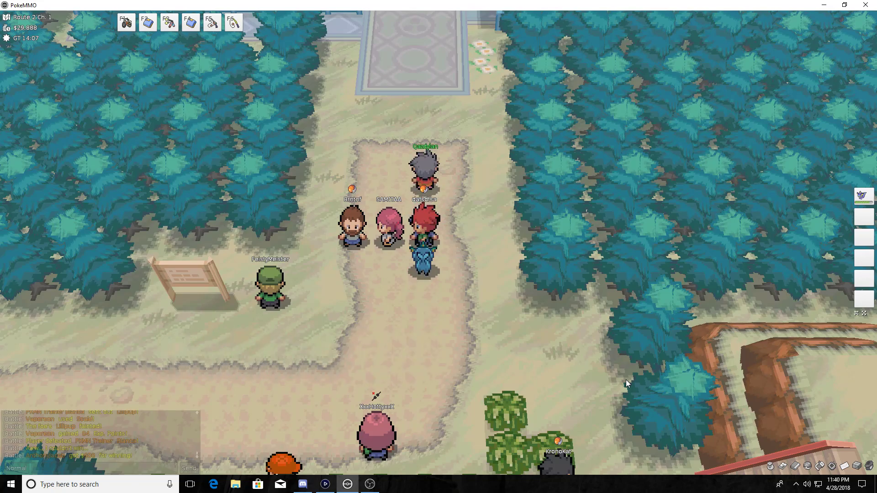
{"action": "key", "text": "Up"}
{"action": "key", "text": "Up"}
{"action": "key", "text": "Up"}
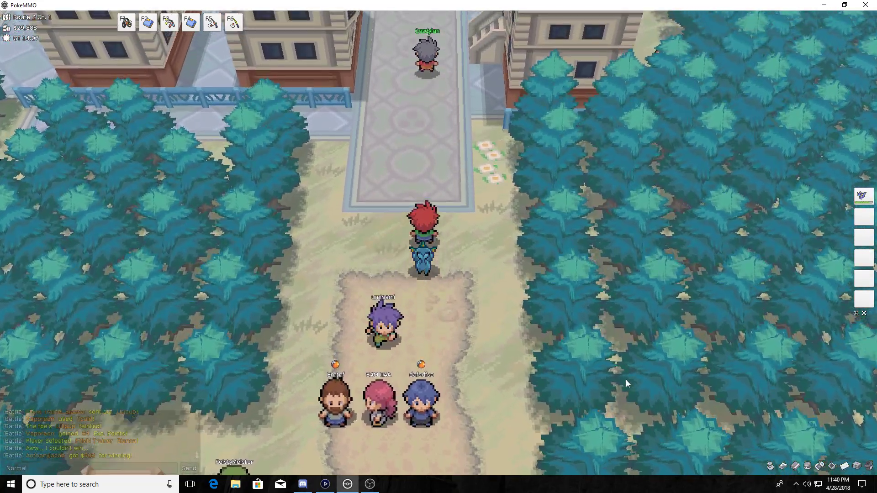
{"action": "key", "text": "Up"}
{"action": "key", "text": "Up"}
{"action": "key", "text": "Up"}
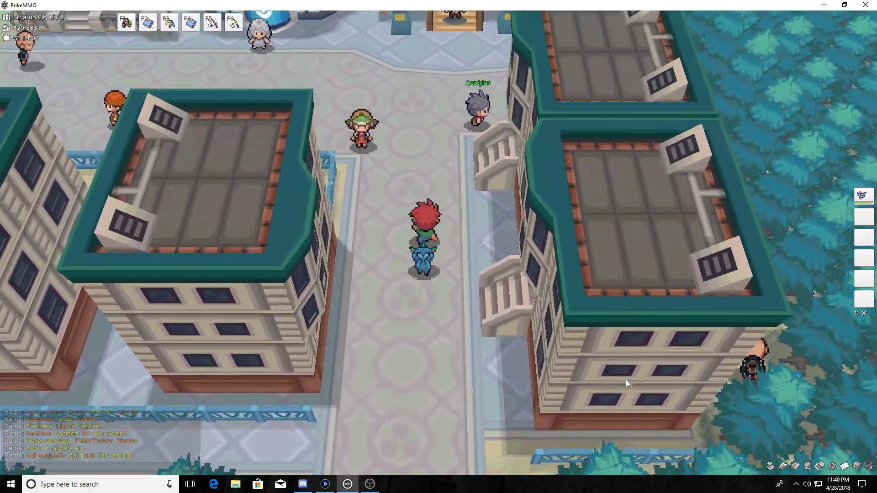
{"action": "key", "text": "Up"}
{"action": "key", "text": "Up"}
{"action": "key", "text": "Up"}
{"action": "key", "text": "Up"}
{"action": "key", "text": "Right"}
{"action": "key", "text": "Right"}
{"action": "key", "text": "Right"}
{"action": "key", "text": "Right"}
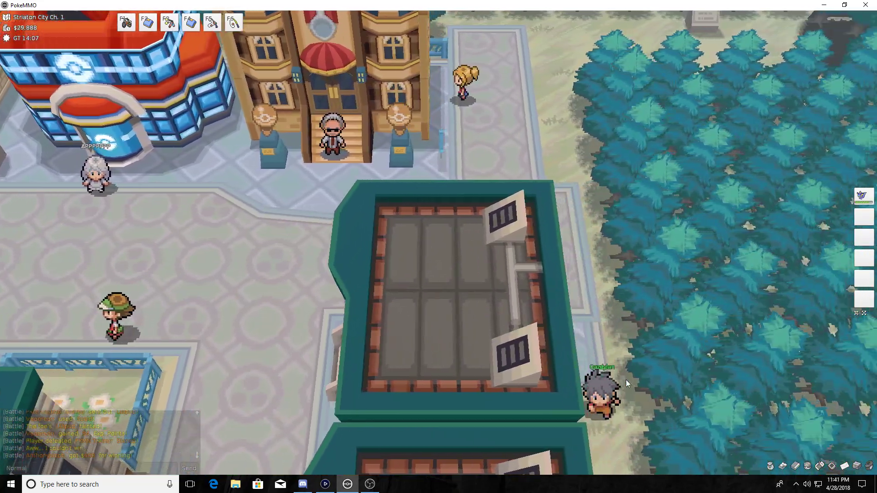
{"action": "key", "text": "Right"}
{"action": "key", "text": "Right"}
- Walk down the wooded path and receive a Dusk Ball from a resident
{"action": "key", "text": "Down"}
{"action": "key", "text": "Down"}
{"action": "key", "text": "Down"}
{"action": "key", "text": "Down"}
{"action": "key", "text": "Down"}
{"action": "key", "text": "Down"}
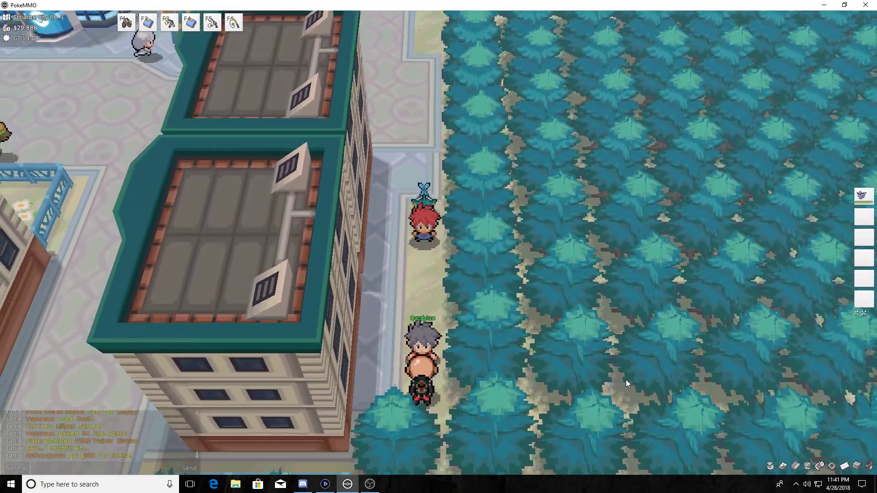
{"action": "key", "text": "Down"}
{"action": "key", "text": "Down"}
{"action": "key", "text": "Down"}
{"action": "key", "text": "Down"}
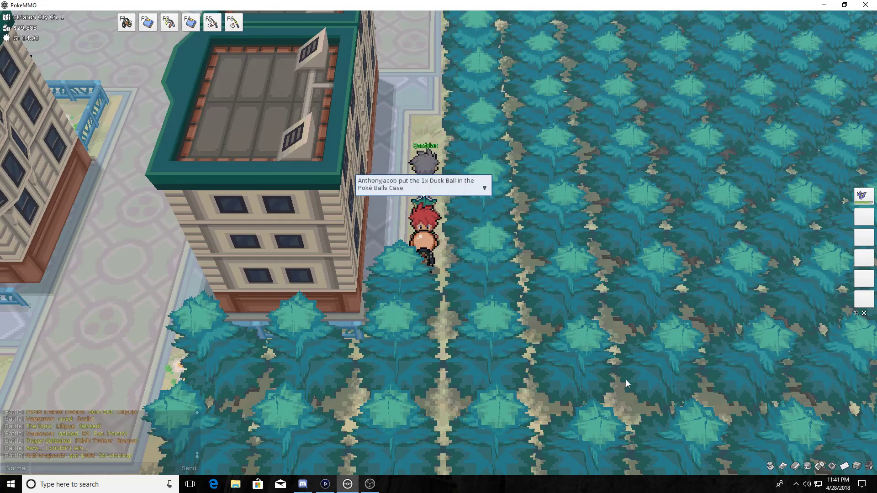
{"action": "key", "text": "z"}
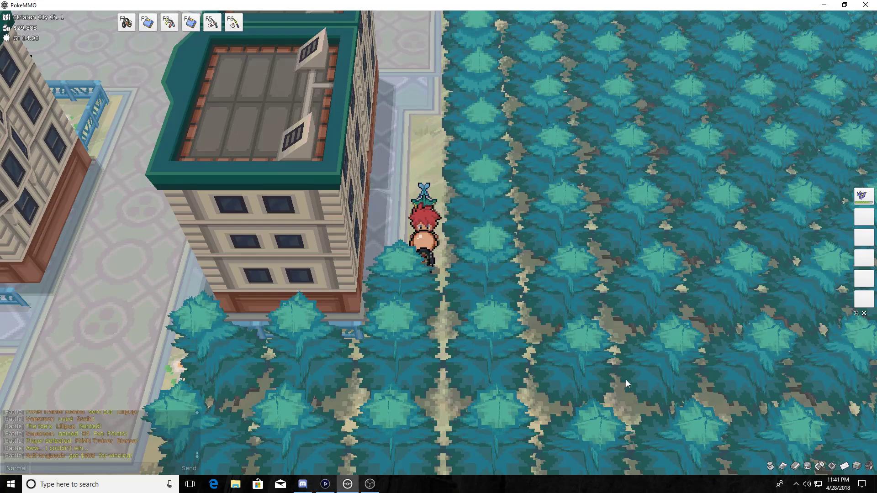
- Walk back north and west across the plaza to the Pokémon Center door
{"action": "key", "text": "Up"}
{"action": "key", "text": "Up"}
{"action": "key", "text": "Up"}
{"action": "key", "text": "Up"}
{"action": "key", "text": "Up"}
{"action": "key", "text": "Up"}
{"action": "key", "text": "Up"}
{"action": "key", "text": "Up"}
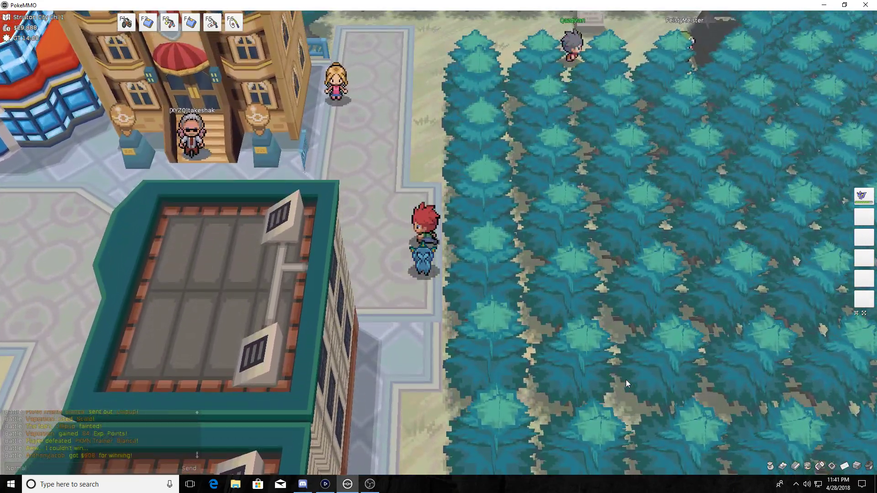
{"action": "key", "text": "Up"}
{"action": "key", "text": "Left"}
{"action": "key", "text": "Left"}
{"action": "key", "text": "Left"}
{"action": "key", "text": "Left"}
{"action": "key", "text": "Left"}
{"action": "key", "text": "Left"}
{"action": "key", "text": "Left"}
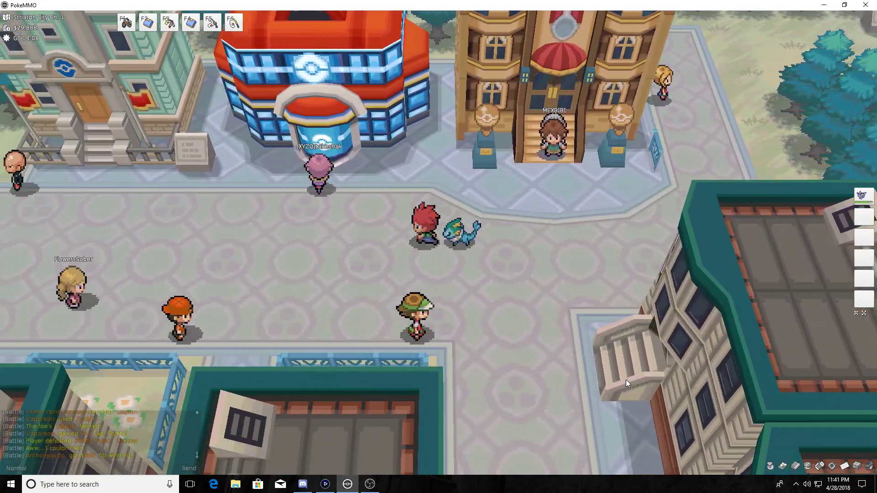
{"action": "key", "text": "Left"}
{"action": "key", "text": "Up"}
{"action": "key", "text": "Up"}
{"action": "key", "text": "Up"}
{"action": "key", "text": "Up"}
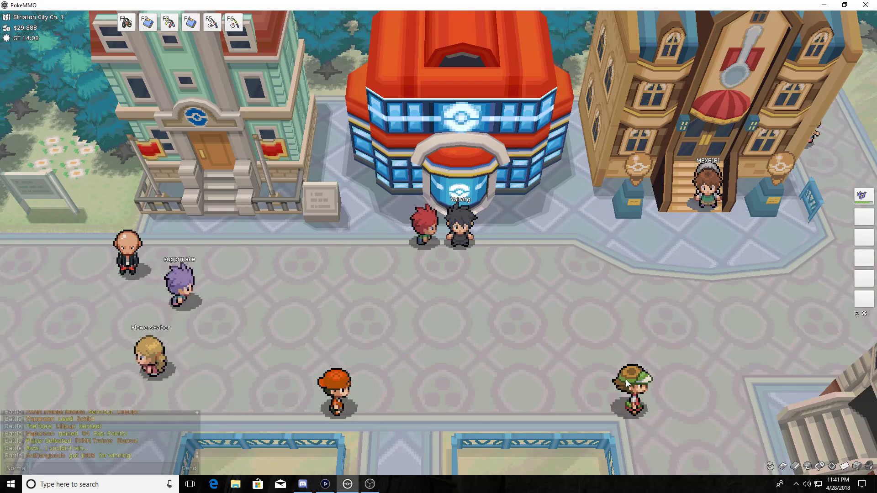
- Enter Striaton's Pokémon Center and have the nurse heal the team
{"action": "key", "text": "Up"}
{"action": "key", "text": "Up"}
{"action": "key", "text": "Up"}
{"action": "key", "text": "Up"}
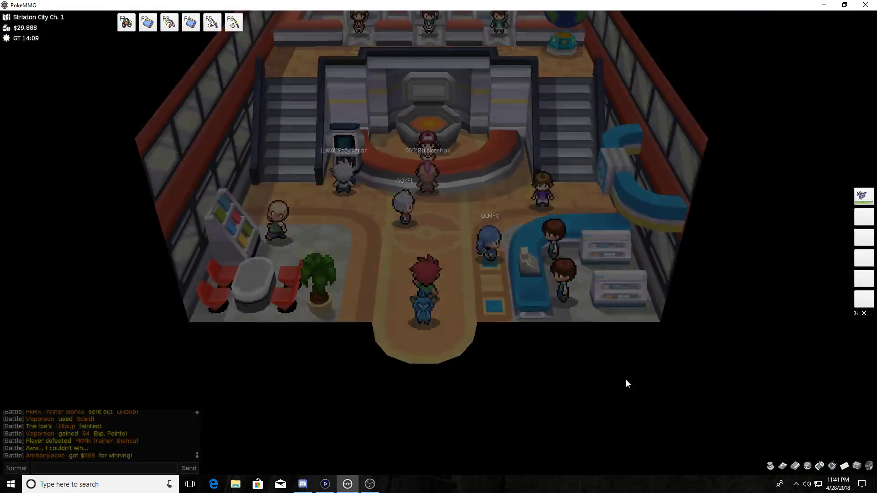
{"action": "key", "text": "Up"}
{"action": "key", "text": "Up"}
{"action": "key", "text": "Up"}
{"action": "key", "text": "Up"}
{"action": "key", "text": "z"}
{"action": "key", "text": "z"}
{"action": "key", "text": "z"}
{"action": "key", "text": "z"}
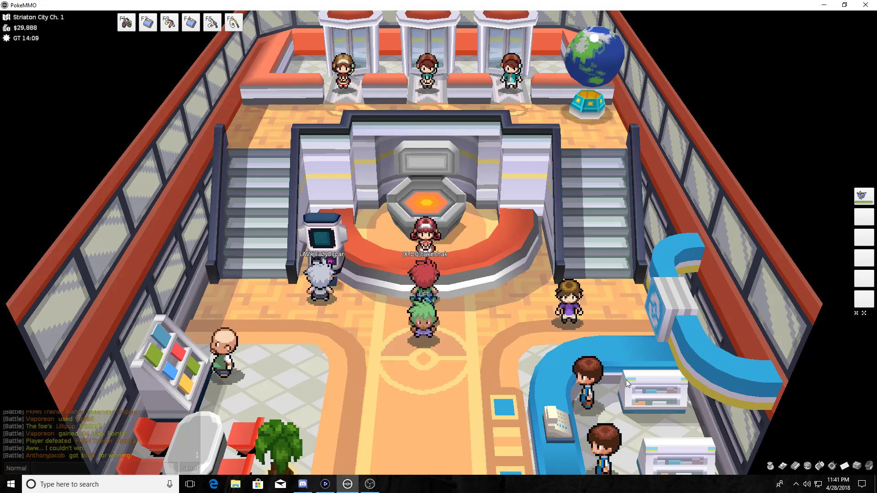
{"action": "key", "text": "z"}
{"action": "key", "text": "z"}
- Walk from the counter to the PC and open the Deposit Box
{"action": "key", "text": "Down"}
{"action": "key", "text": "Down"}
{"action": "key", "text": "Down"}
{"action": "key", "text": "Down"}
{"action": "key", "text": "Down"}
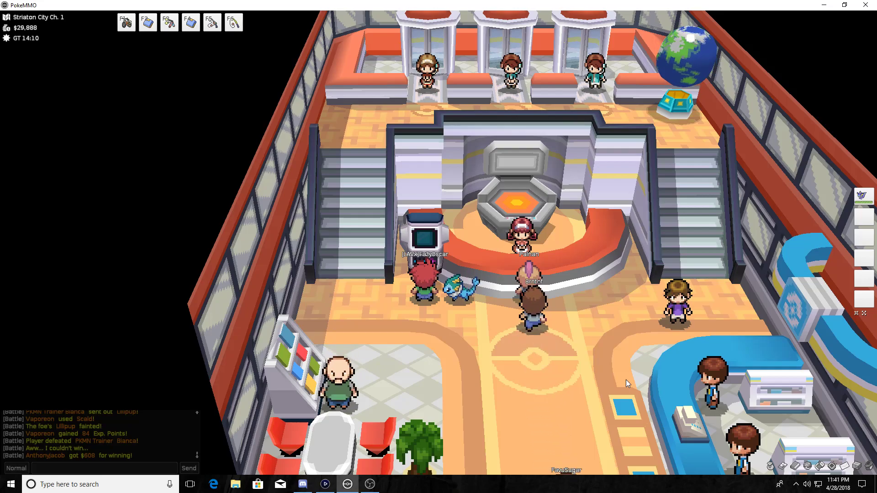
{"action": "key", "text": "Up"}
{"action": "key", "text": "Up"}
{"action": "key", "text": "Up"}
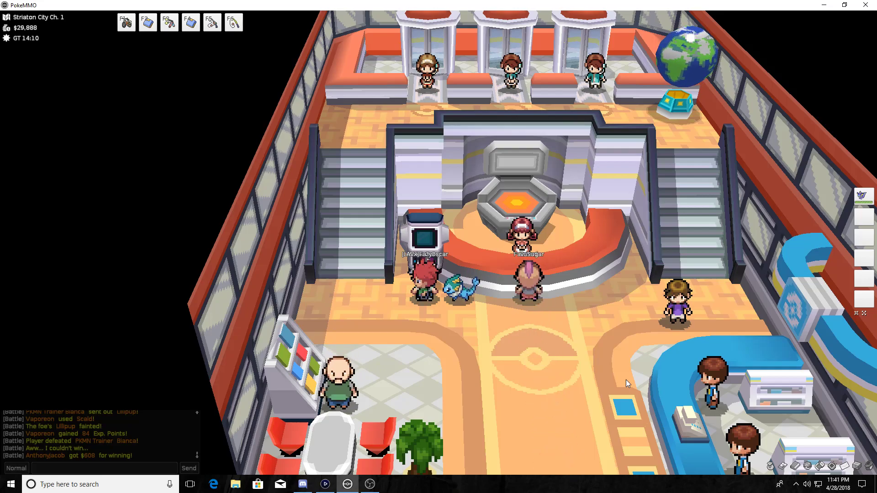
{"action": "key", "text": "z"}
{"action": "key", "text": "z"}
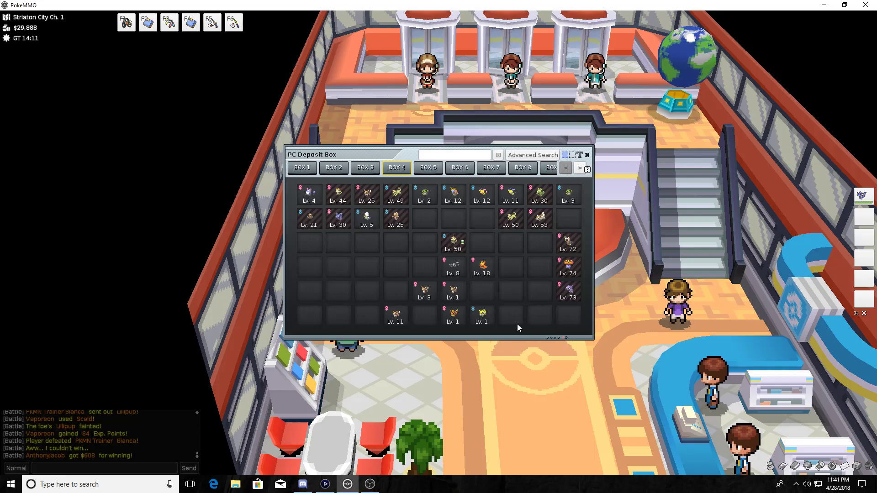
- Withdraw the Lv. 11 Pokémon from Box 4's bottom row into the party
{"action": "left_click", "coordinate": [395, 315]}
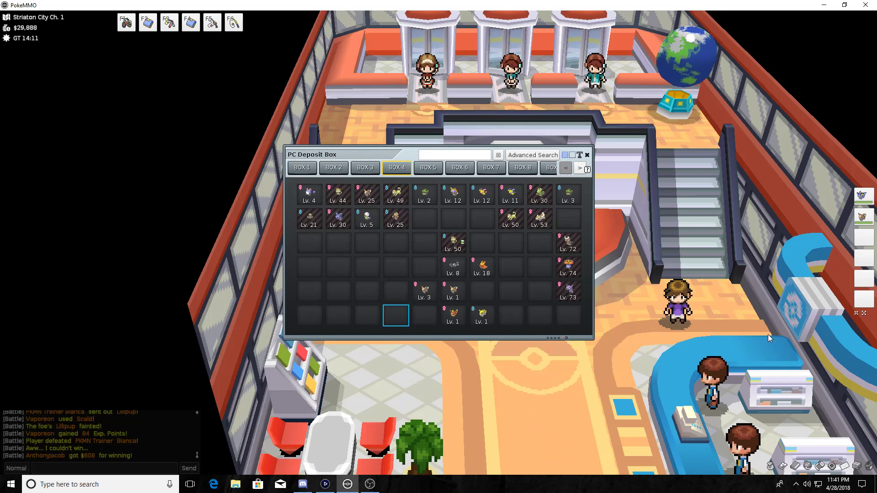
- Close the storage box and walk out of the Pokémon Center into Striaton City
{"action": "key", "text": "Escape"}
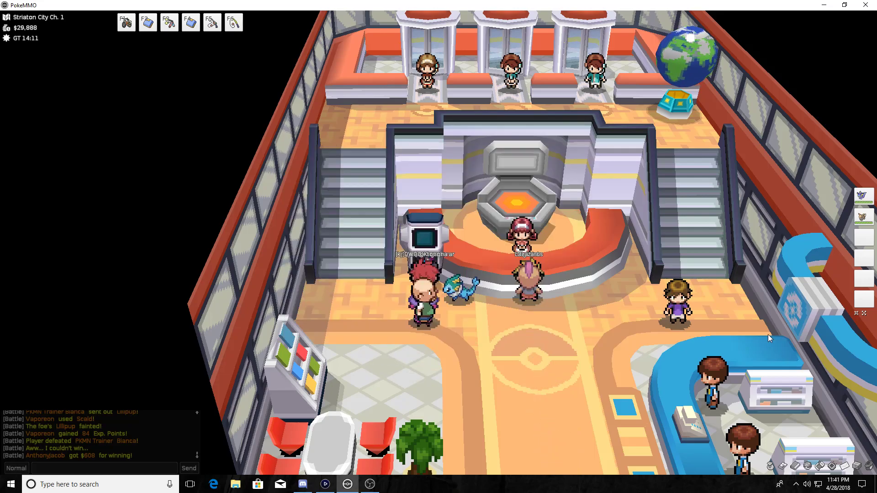
{"action": "key", "text": "Down"}
{"action": "key", "text": "Down"}
{"action": "key", "text": "Down"}
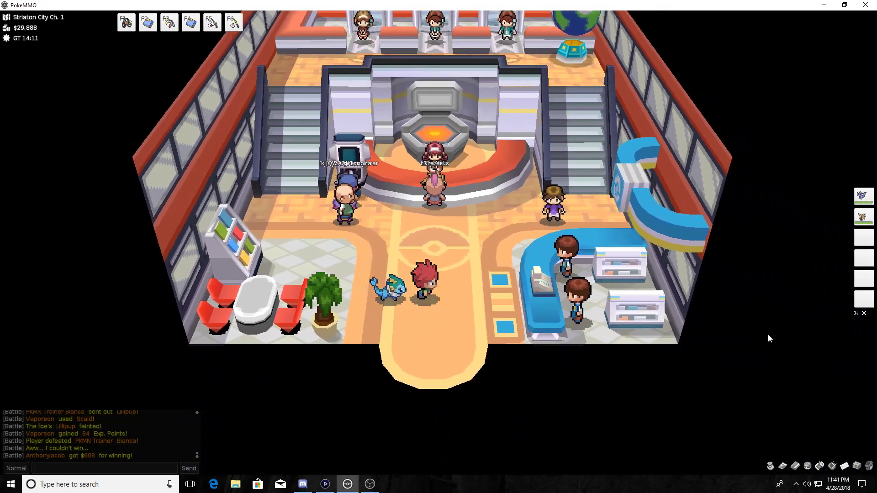
{"action": "key", "text": "Right"}
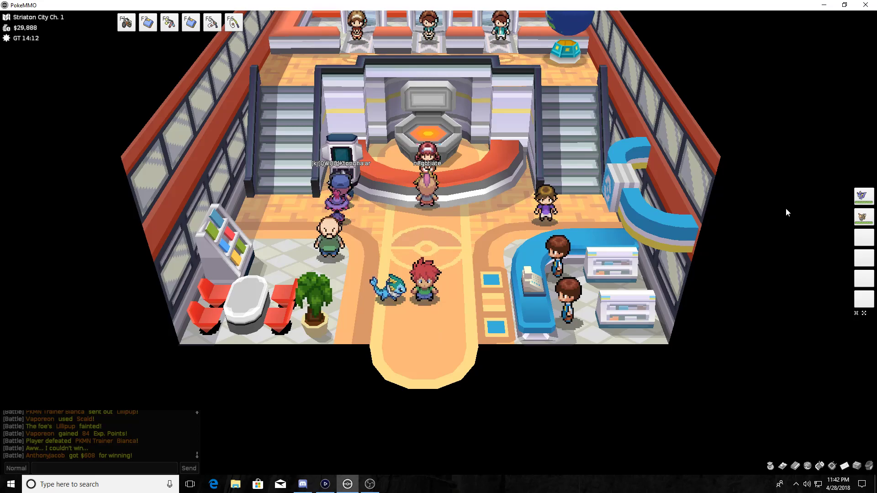
{"action": "key", "text": "Down"}
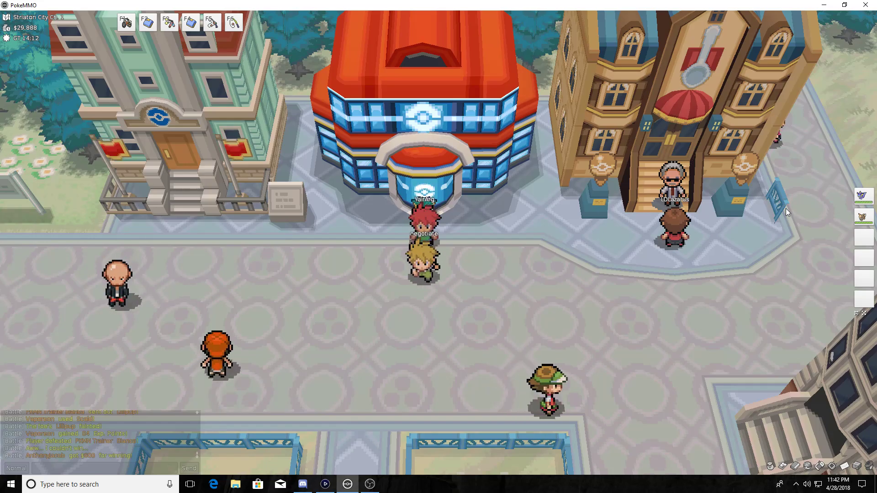
- Walk down and right to the gym door and talk to the old man there
{"action": "key", "text": "Down"}
{"action": "key", "text": "Down"}
{"action": "key", "text": "Down"}
{"action": "key", "text": "Right"}
{"action": "key", "text": "Right"}
{"action": "key", "text": "Right"}
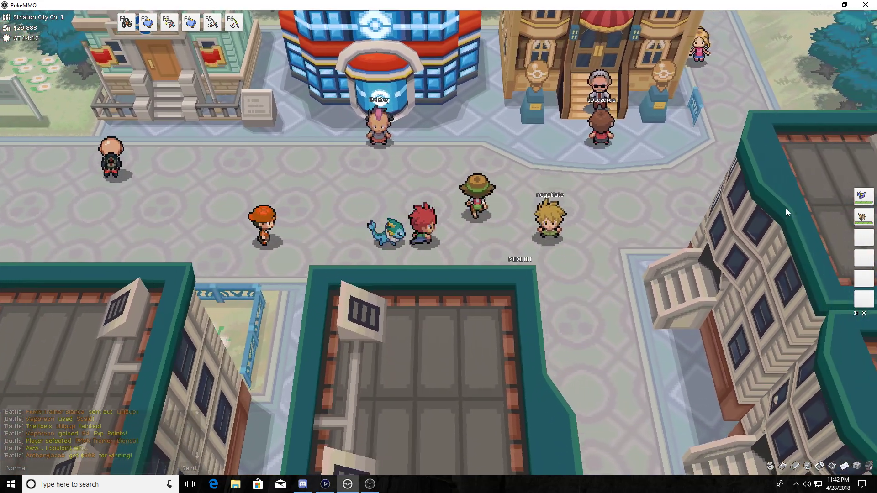
{"action": "key", "text": "Right"}
{"action": "key", "text": "Right"}
{"action": "key", "text": "Right"}
{"action": "key", "text": "Up"}
{"action": "key", "text": "Up"}
{"action": "key", "text": "Up"}
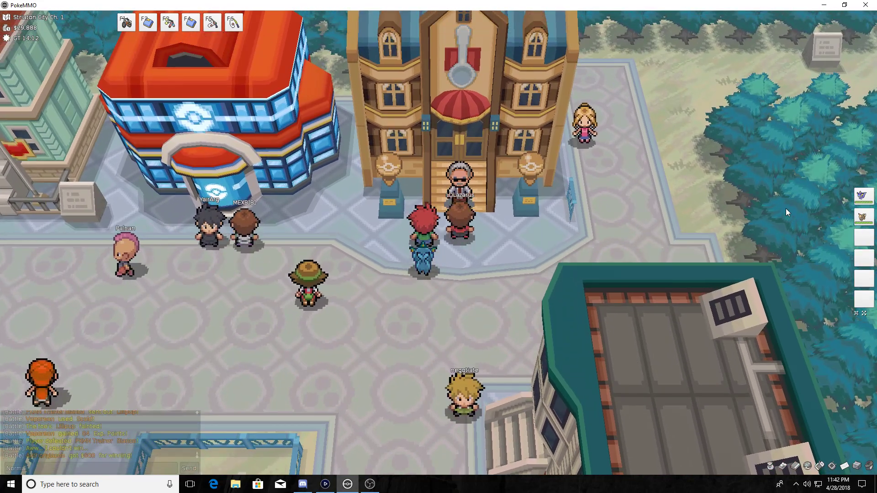
{"action": "key", "text": "Up"}
{"action": "key", "text": "z"}
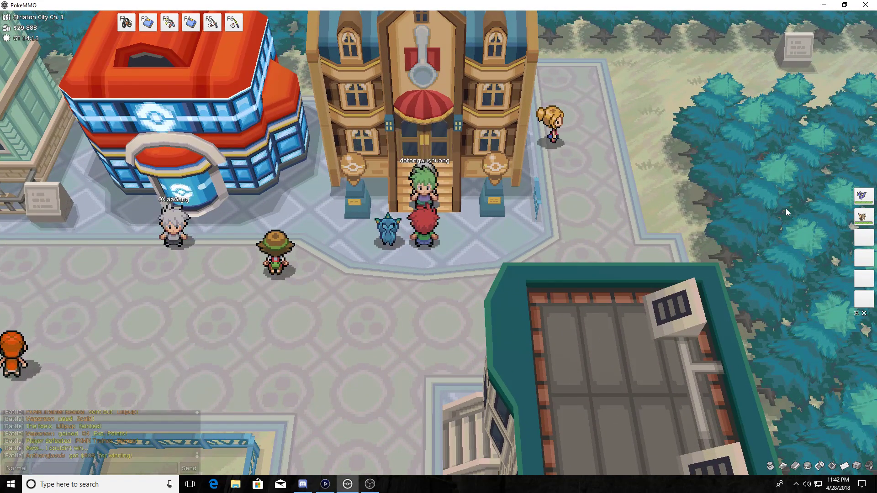
- Head left past the Pokémon Center, read the Trainers' School sign, and enter
{"action": "key", "text": "Down"}
{"action": "key", "text": "Left"}
{"action": "key", "text": "Left"}
{"action": "key", "text": "Left"}
{"action": "key", "text": "Left"}
{"action": "key", "text": "Left"}
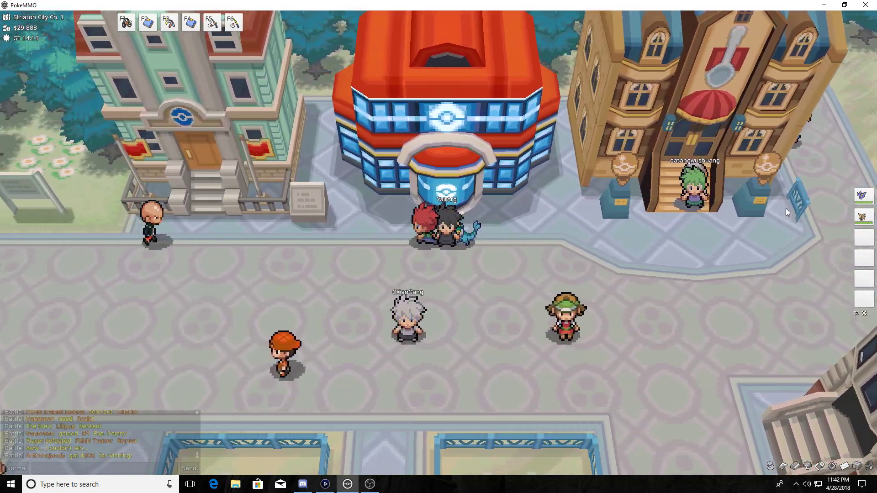
{"action": "key", "text": "Left"}
{"action": "key", "text": "Left"}
{"action": "key", "text": "Left"}
{"action": "key", "text": "Left"}
{"action": "key", "text": "Left"}
{"action": "key", "text": "z"}
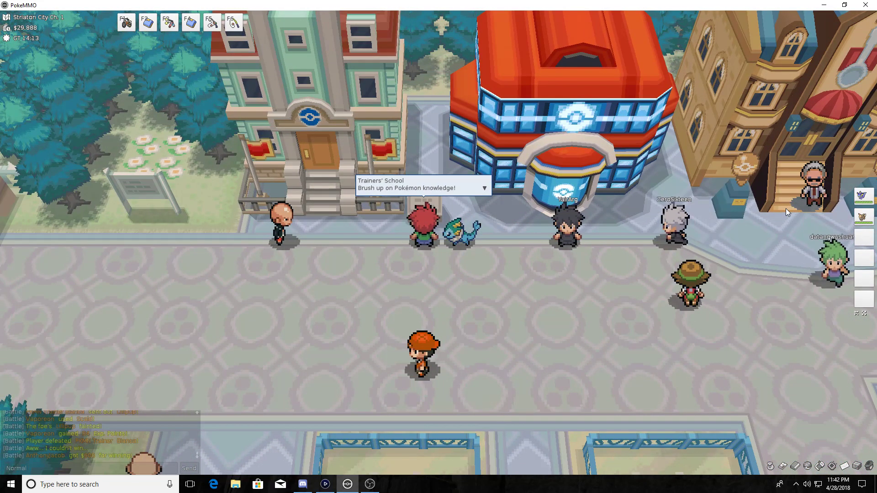
{"action": "key", "text": "z"}
{"action": "key", "text": "Up"}
{"action": "key", "text": "Up"}
{"action": "key", "text": "Up"}
{"action": "key", "text": "Up"}
{"action": "key", "text": "Up"}
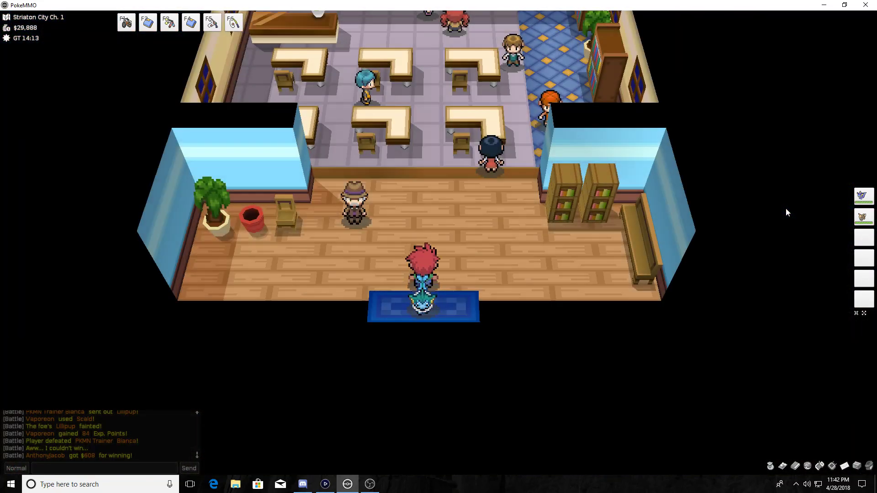
{"action": "key", "text": "Up"}
{"action": "key", "text": "Up"}
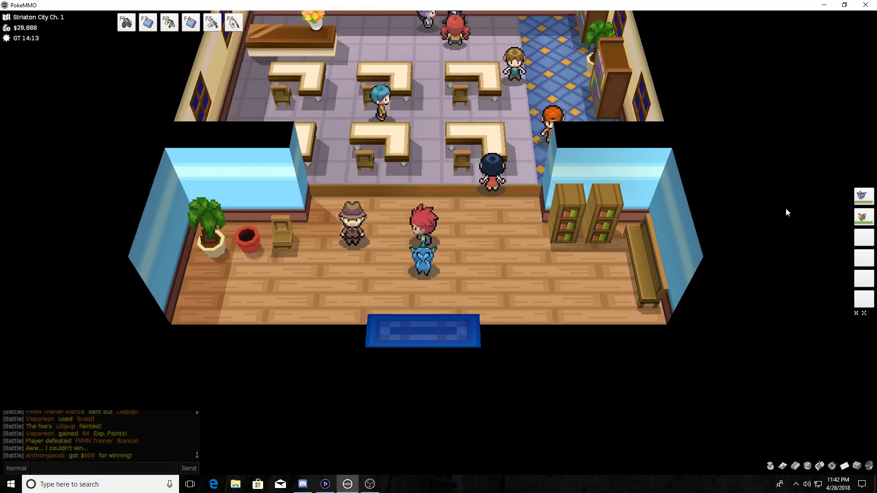
- Talk to the person by the bookshelves and the students in the classroom
{"action": "key", "text": "Left"}
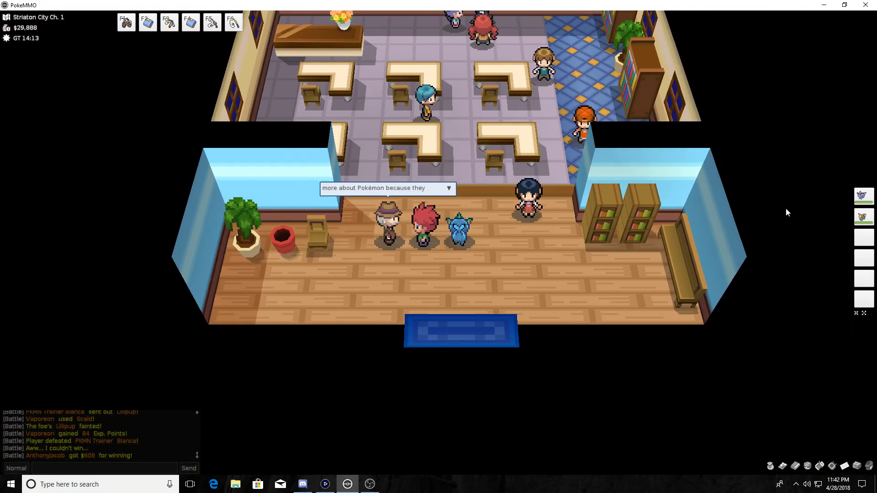
{"action": "key", "text": "Right"}
{"action": "key", "text": "Right"}
{"action": "key", "text": "Right"}
{"action": "key", "text": "Right"}
{"action": "key", "text": "Right"}
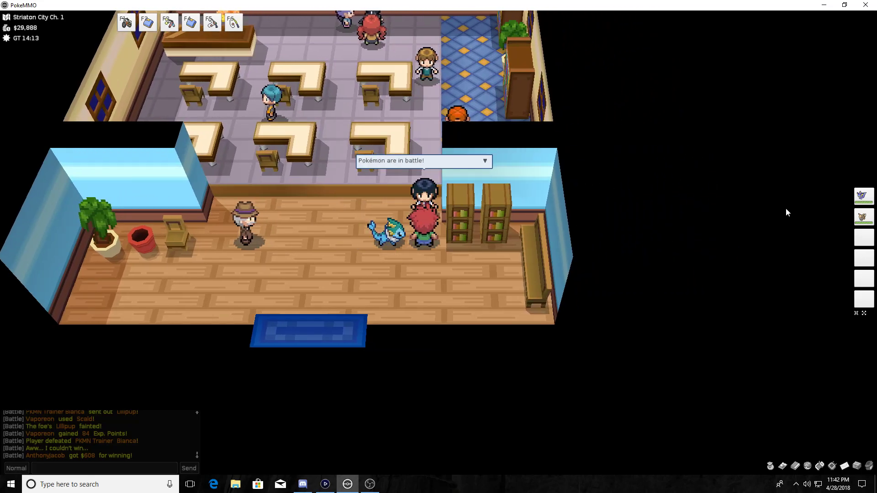
{"action": "key", "text": "z"}
{"action": "key", "text": "Left"}
{"action": "key", "text": "Left"}
{"action": "key", "text": "Up"}
{"action": "key", "text": "Up"}
{"action": "key", "text": "Up"}
{"action": "key", "text": "Up"}
{"action": "key", "text": "z"}
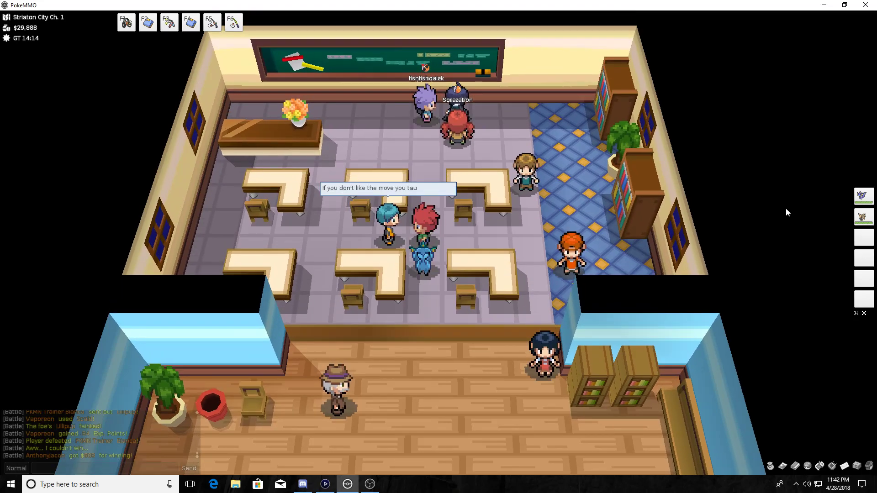
{"action": "key", "text": "Right"}
{"action": "key", "text": "Right"}
{"action": "key", "text": "Right"}
{"action": "key", "text": "Right"}
{"action": "key", "text": "Right"}
{"action": "key", "text": "Right"}
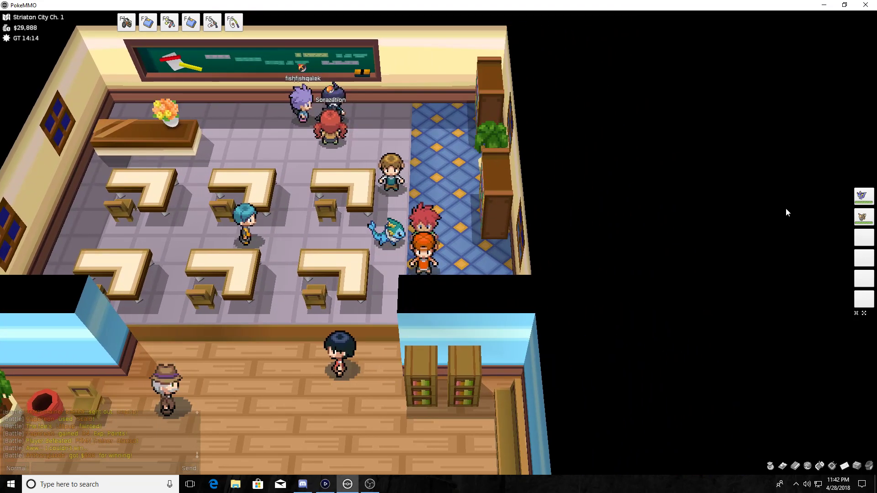
{"action": "key", "text": "z"}
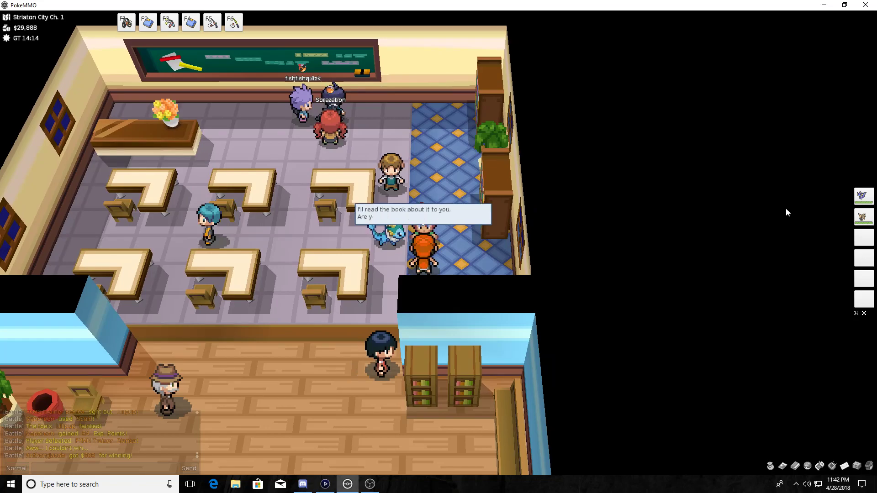
{"action": "key", "text": "z"}
- Answer Awakening to the quiz giver's sleeping-Pokémon question and receive a Full Heal
{"action": "key", "text": "Up"}
{"action": "key", "text": "Up"}
{"action": "key", "text": "z"}
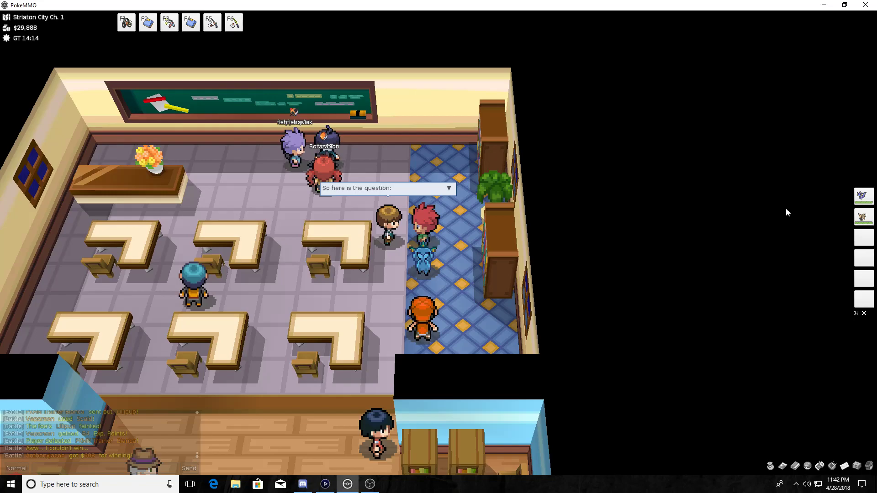
{"action": "key", "text": "z"}
{"action": "key", "text": "z"}
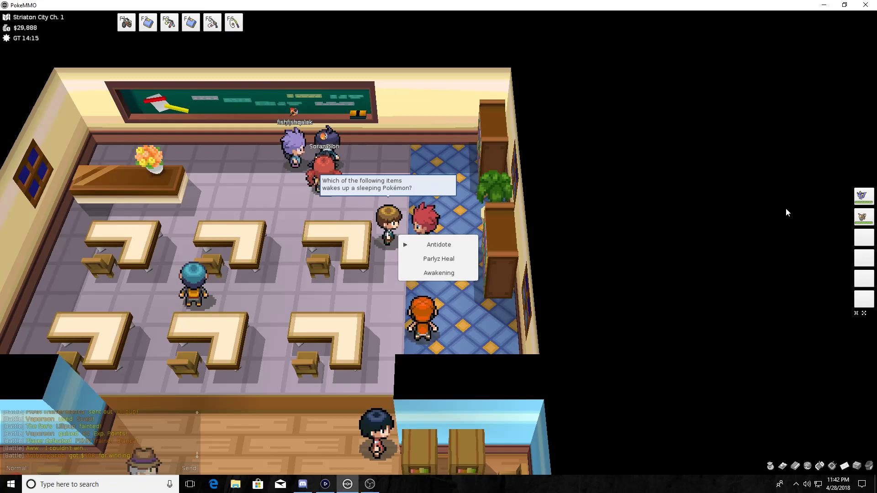
{"action": "key", "text": "z"}
{"action": "key", "text": "z"}
{"action": "key", "text": "z"}
{"action": "key", "text": "z"}
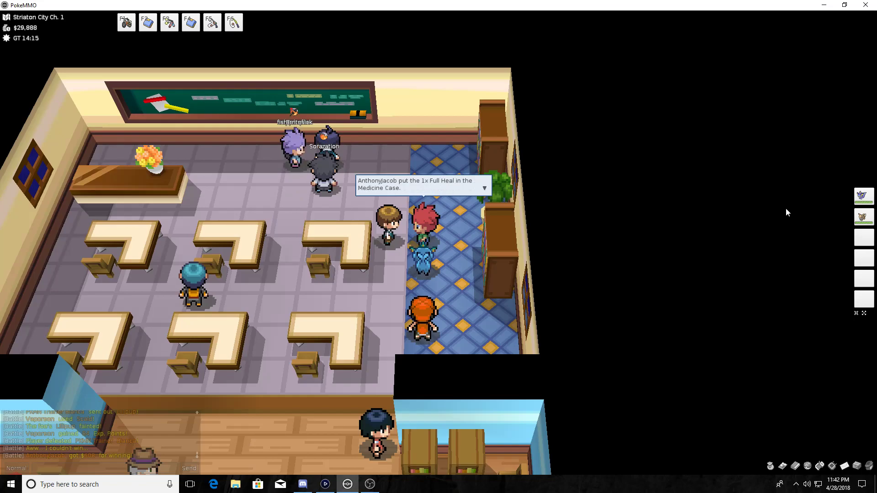
{"action": "key", "text": "z"}
{"action": "key", "text": "z"}
- Walk up to Cheren and go through his poison explanation to his battle challenge
{"action": "key", "text": "Up"}
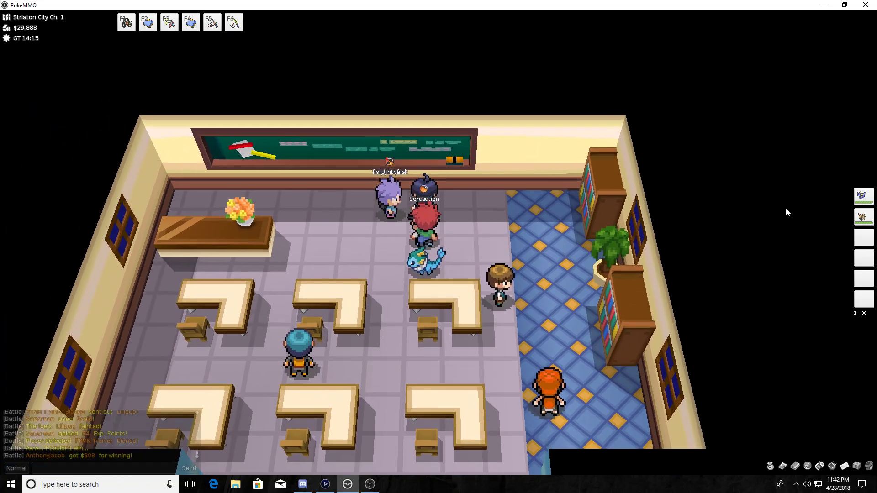
{"action": "key", "text": "z"}
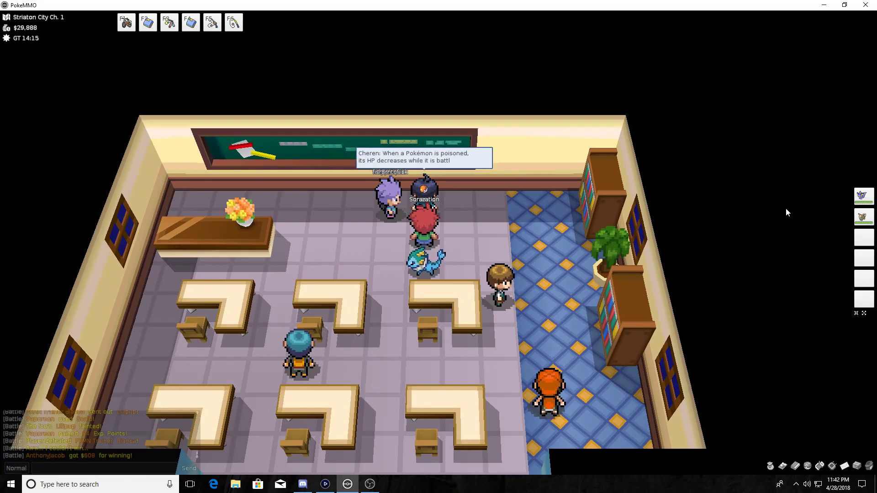
{"action": "key", "text": "z"}
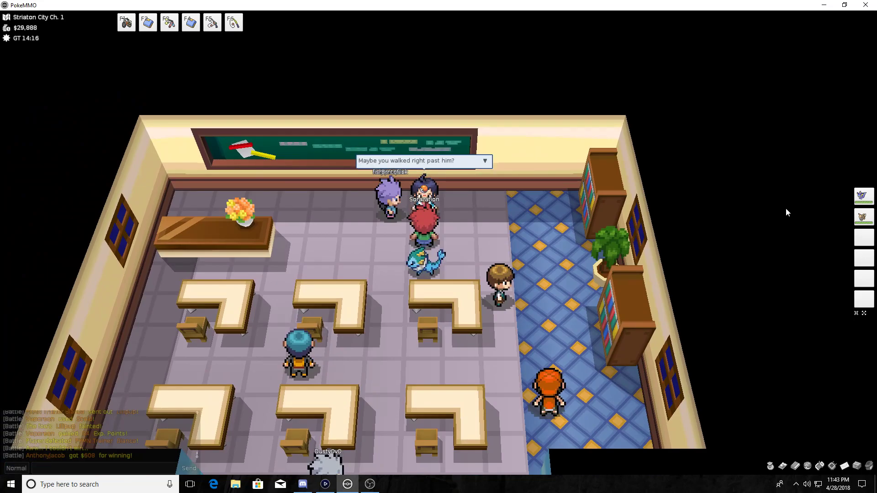
{"action": "key", "text": "z"}
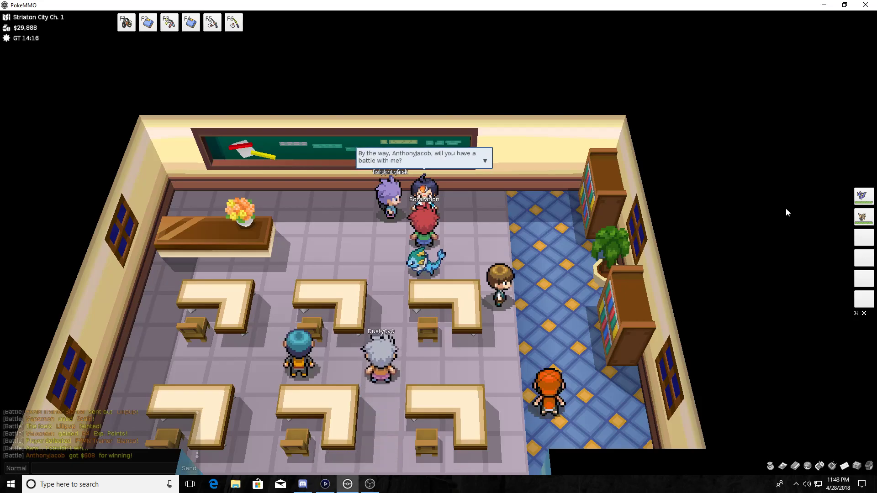
{"action": "key", "text": "z"}
{"action": "key", "text": "z"}
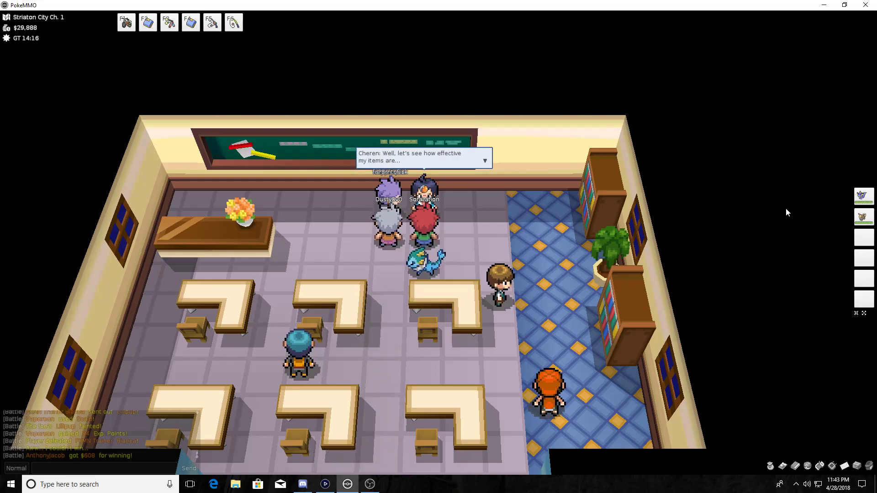
{"action": "key", "text": "z"}
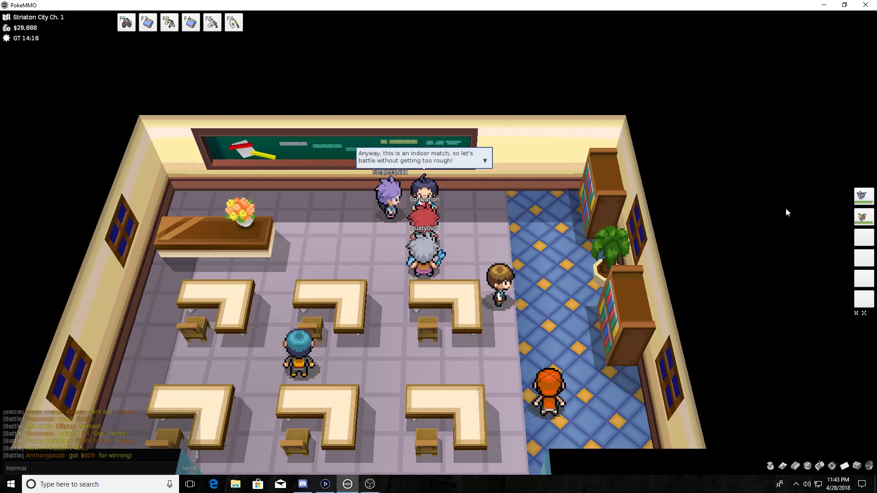
{"action": "key", "text": "z"}
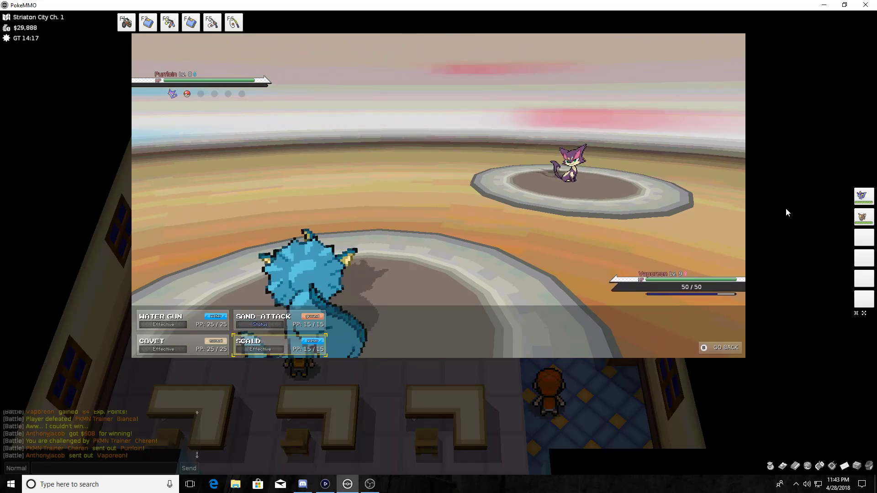
- Have Vaporeon attack each turn, using Scald on Snivy, until Cheren's Purrloin and Snivy faint
{"action": "key", "text": "z"}
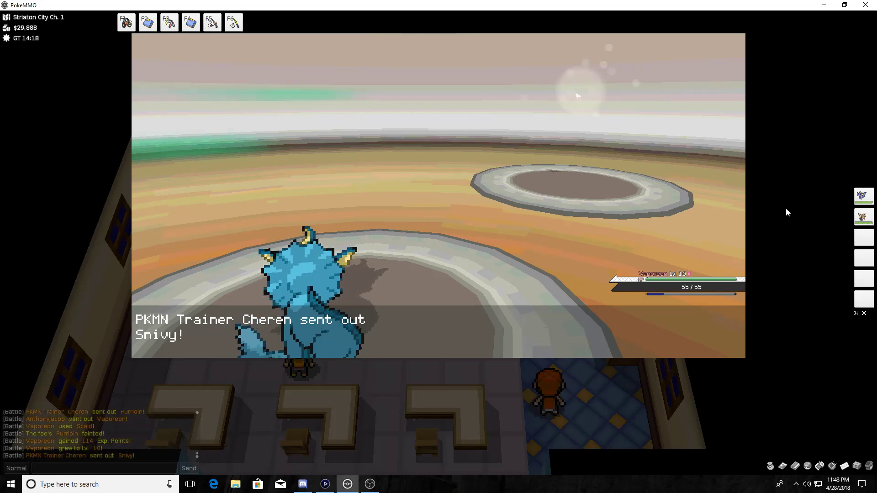
{"action": "key", "text": "z"}
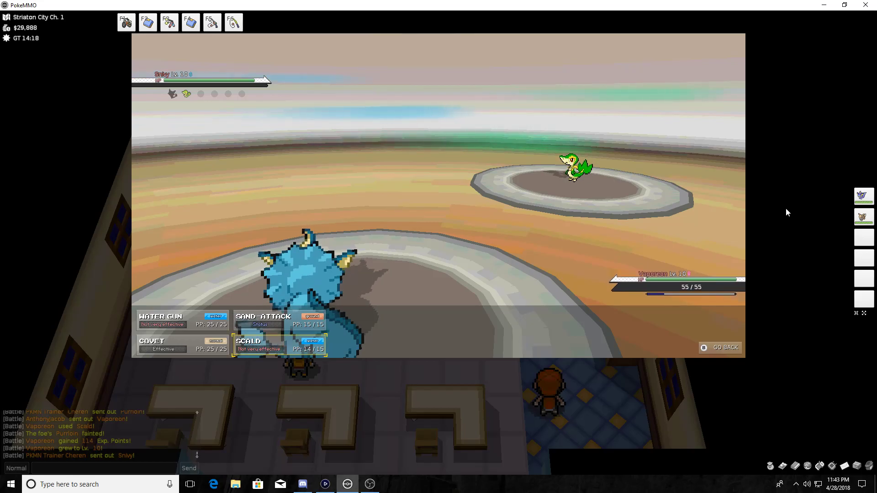
{"action": "key", "text": "z"}
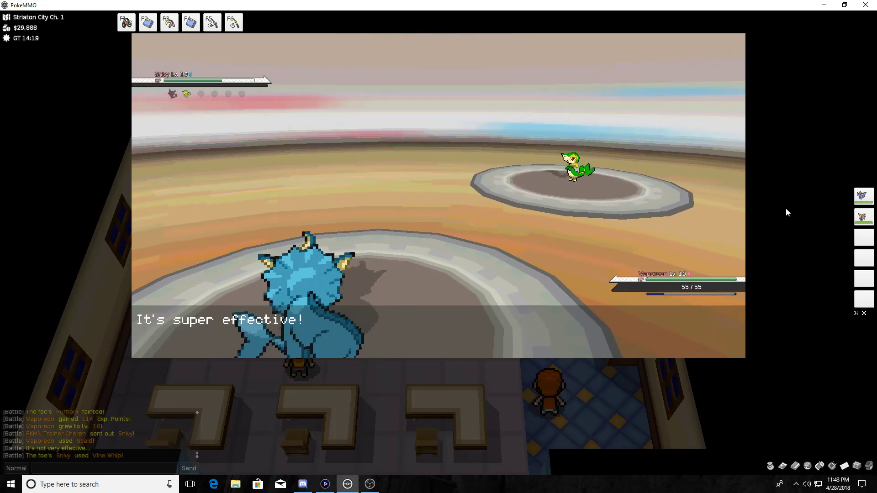
{"action": "key", "text": "z"}
{"action": "key", "text": "z"}
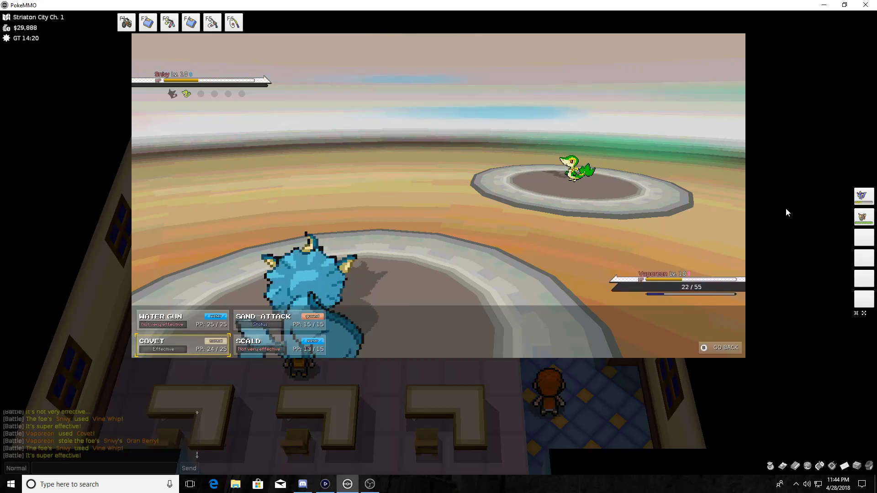
{"action": "key", "text": "z"}
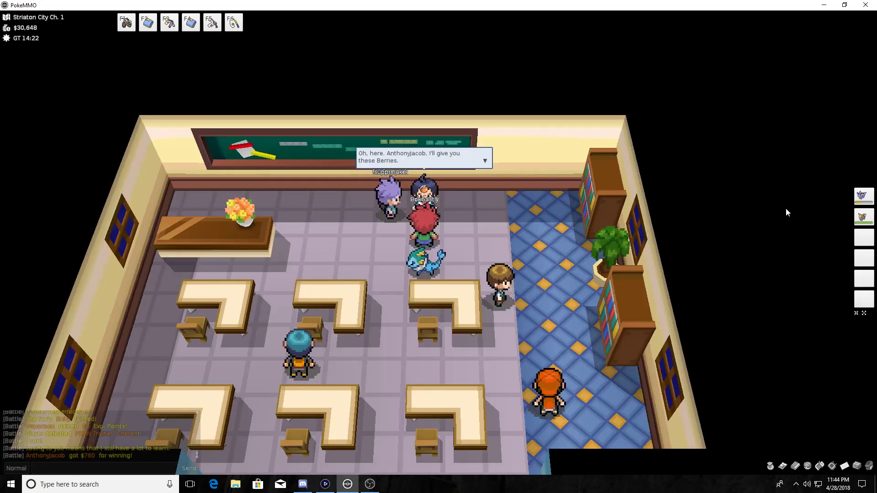
- Finish Cheren's berries dialogue and exit the Trainers' School onto the street
{"action": "key", "text": "z"}
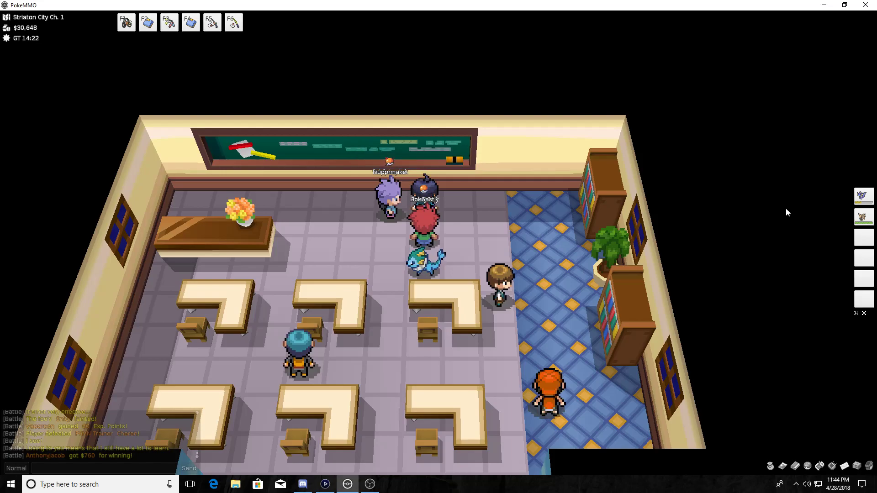
{"action": "key", "text": "Down"}
{"action": "key", "text": "Down"}
{"action": "key", "text": "Down"}
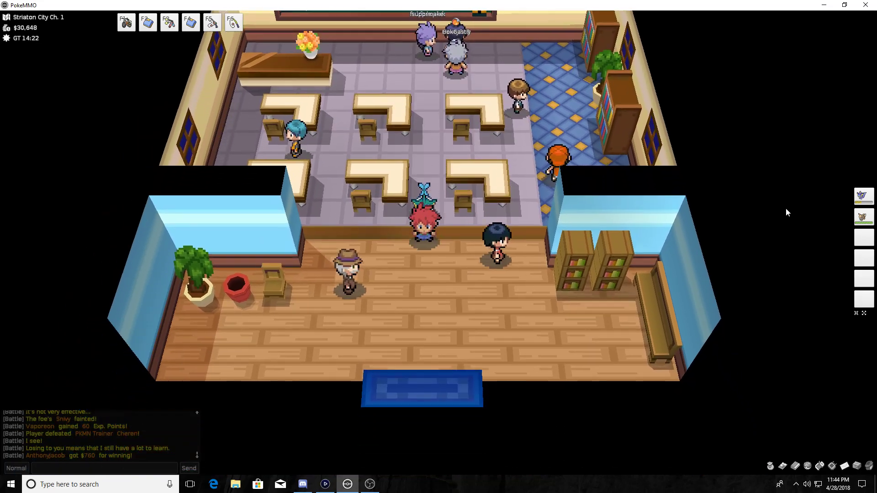
{"action": "key", "text": "Down"}
{"action": "key", "text": "Down"}
{"action": "key", "text": "Down"}
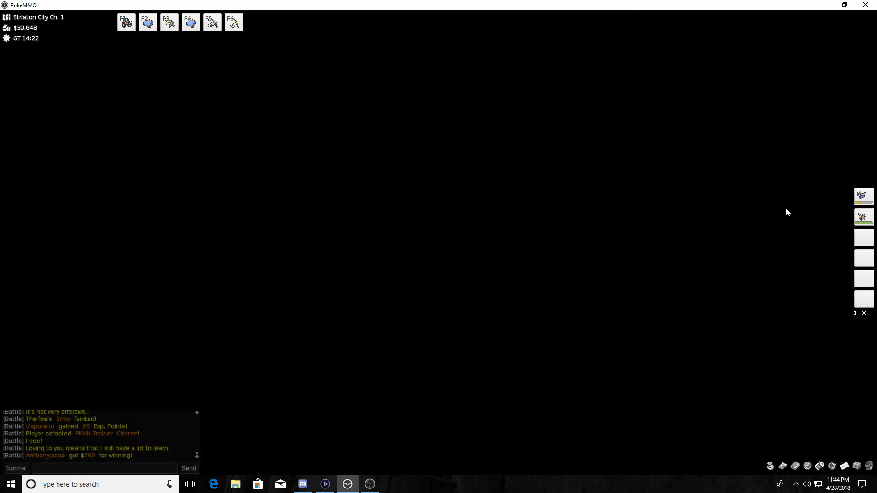
{"action": "key", "text": "Down"}
{"action": "key", "text": "Down"}
{"action": "key", "text": "Down"}
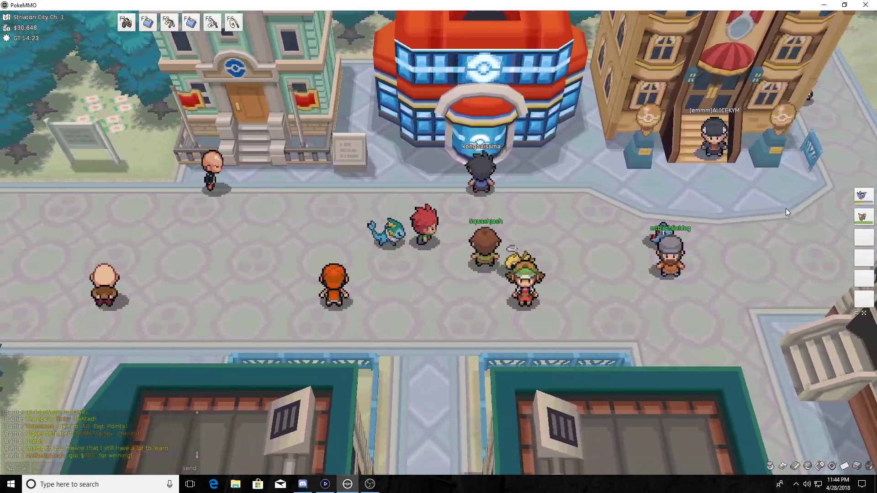
- Enter the Pokémon Center and speak to the nurse at the counter
{"action": "key", "text": "Up"}
{"action": "key", "text": "Up"}
{"action": "key", "text": "Up"}
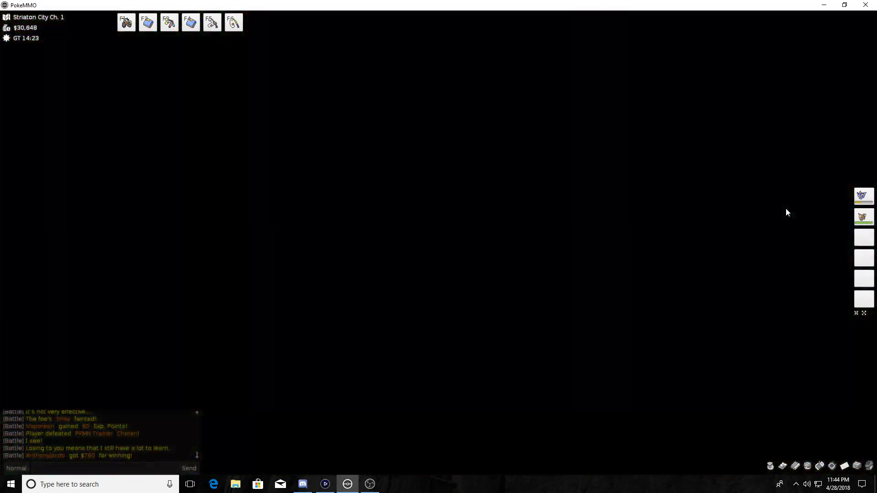
{"action": "key", "text": "Up"}
{"action": "key", "text": "Up"}
{"action": "key", "text": "Up"}
{"action": "key", "text": "z"}
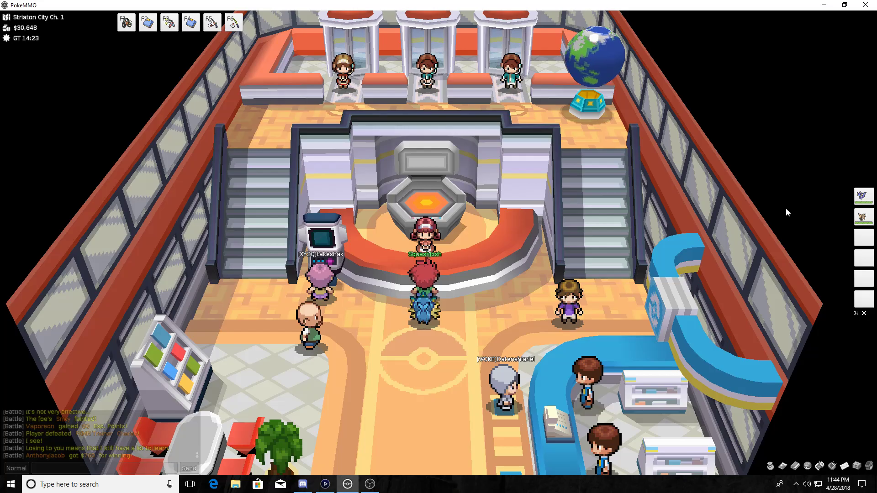
- Close the nurse's healing dialogue and step away from the counter toward the exit
{"action": "key", "text": "z"}
{"action": "key", "text": "Down"}
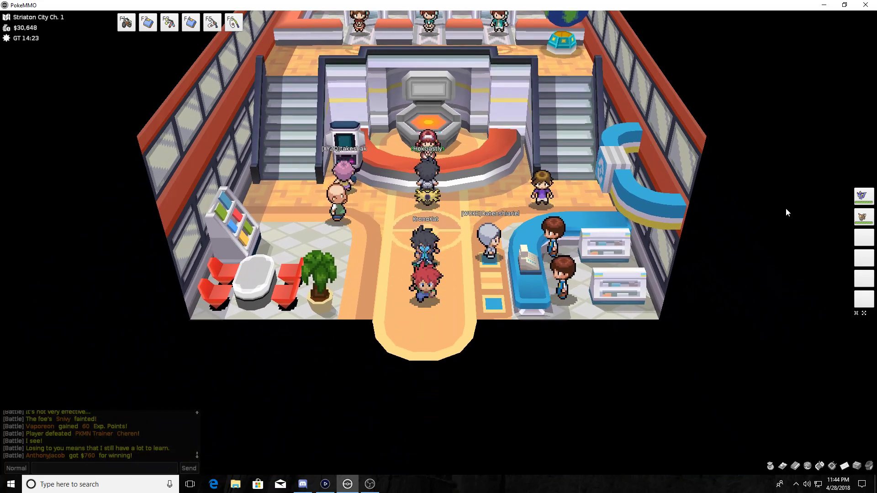
{"action": "key", "text": "Down"}
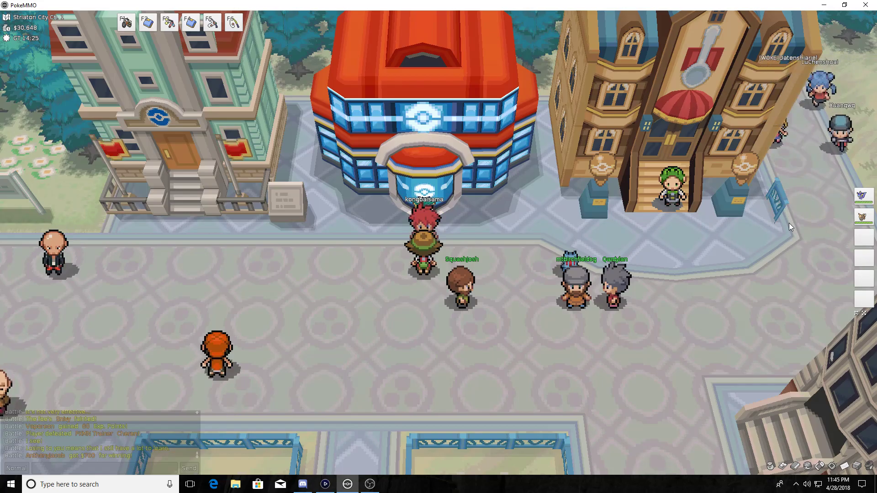
- Walk around Striaton City's plaza, moving south and sideways past the group of players
{"action": "key", "text": "Down"}
{"action": "key", "text": "Down"}
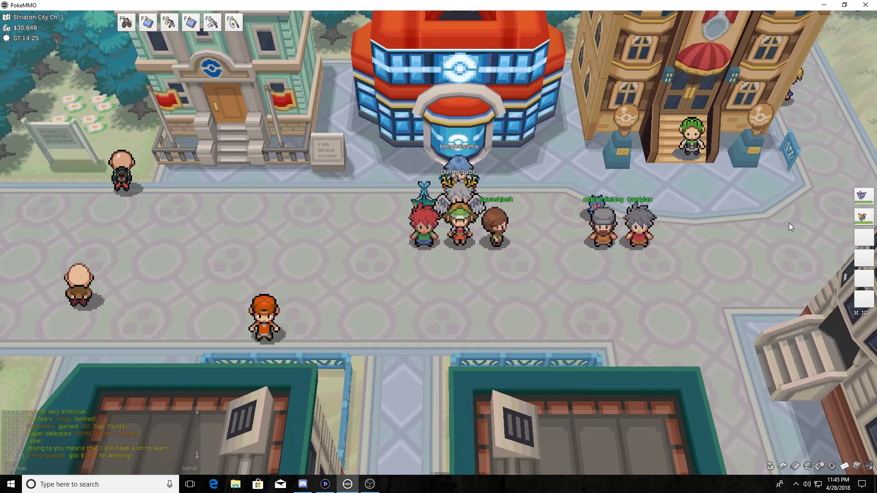
{"action": "key", "text": "Down"}
{"action": "key", "text": "Down"}
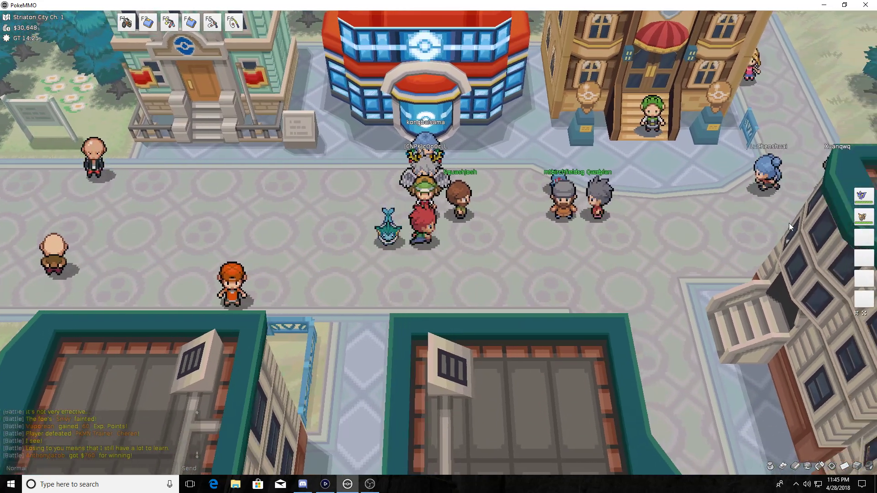
{"action": "key", "text": "Right"}
{"action": "key", "text": "Right"}
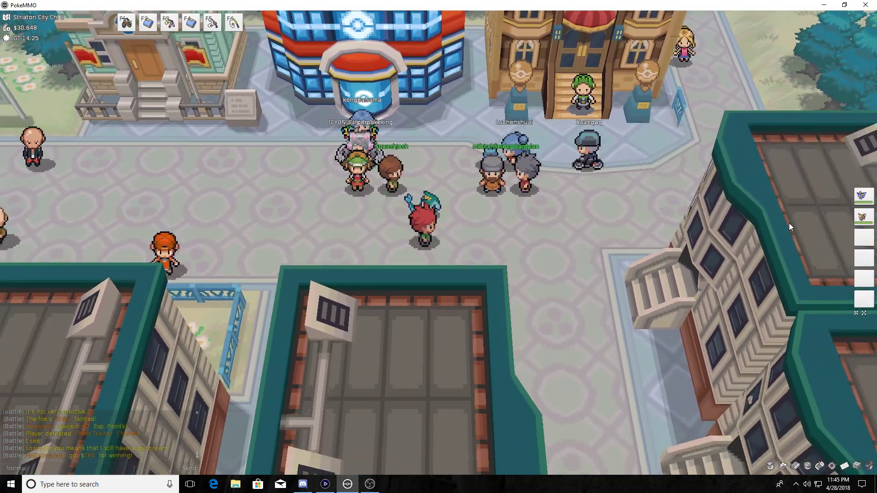
{"action": "key", "text": "Up"}
{"action": "key", "text": "Up"}
{"action": "key", "text": "Left"}
{"action": "key", "text": "Left"}
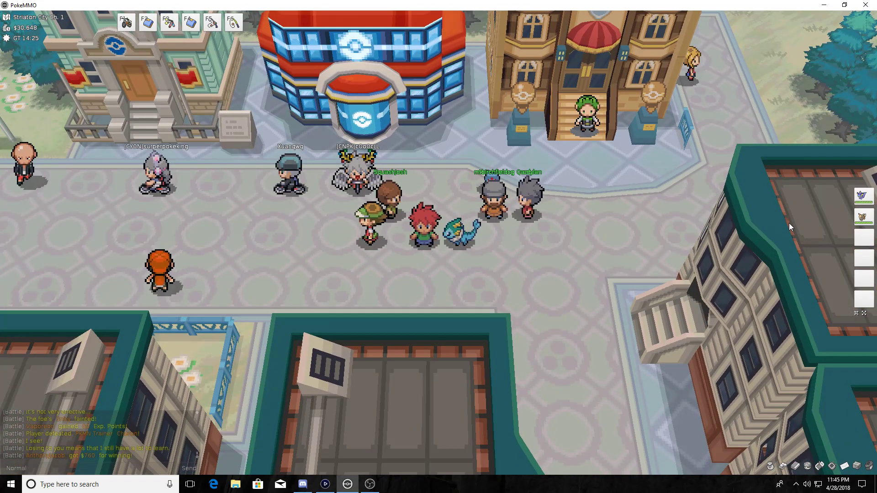
{"action": "key", "text": "Down"}
{"action": "key", "text": "Down"}
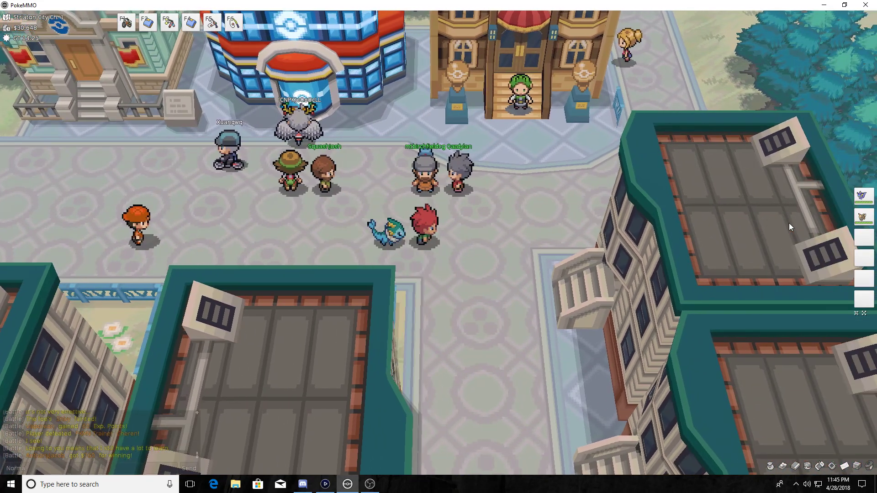
{"action": "key", "text": "Up"}
{"action": "key", "text": "Up"}
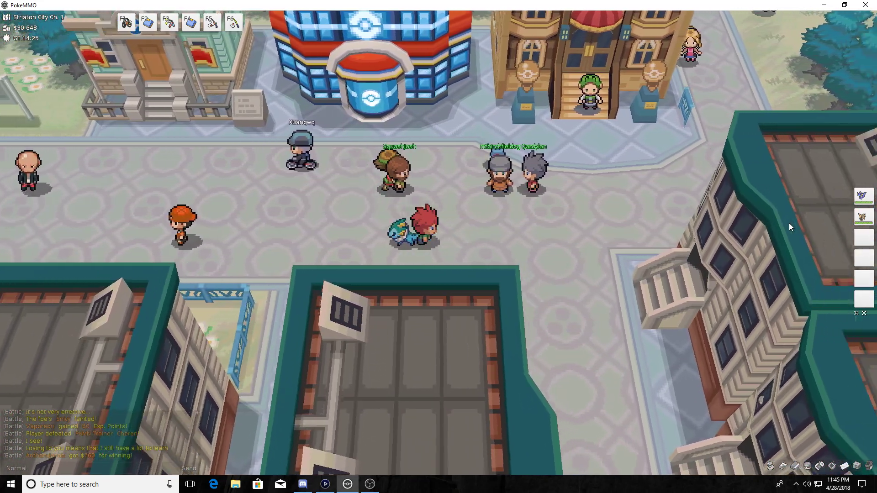
{"action": "key", "text": "Right"}
{"action": "key", "text": "Right"}
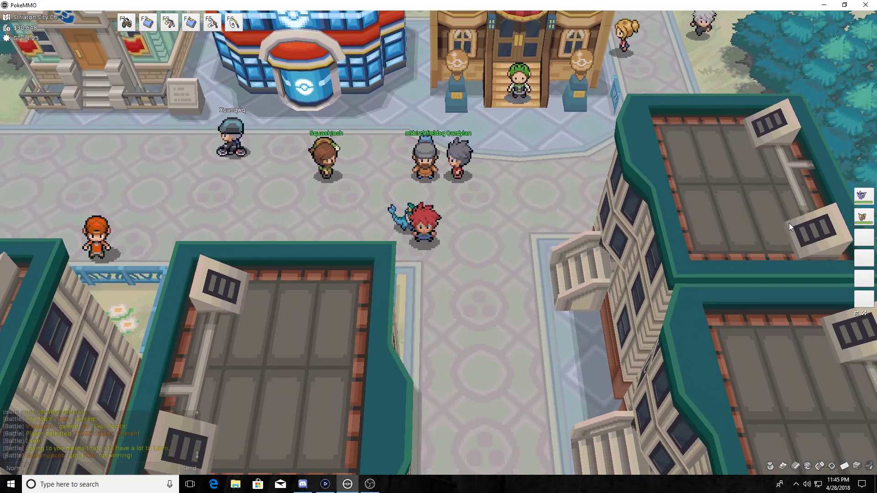
{"action": "key", "text": "Left"}
{"action": "key", "text": "Left"}
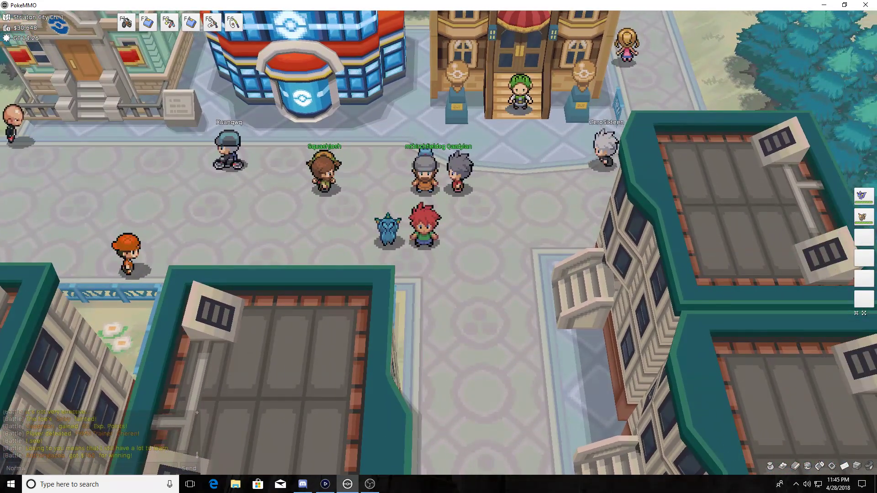